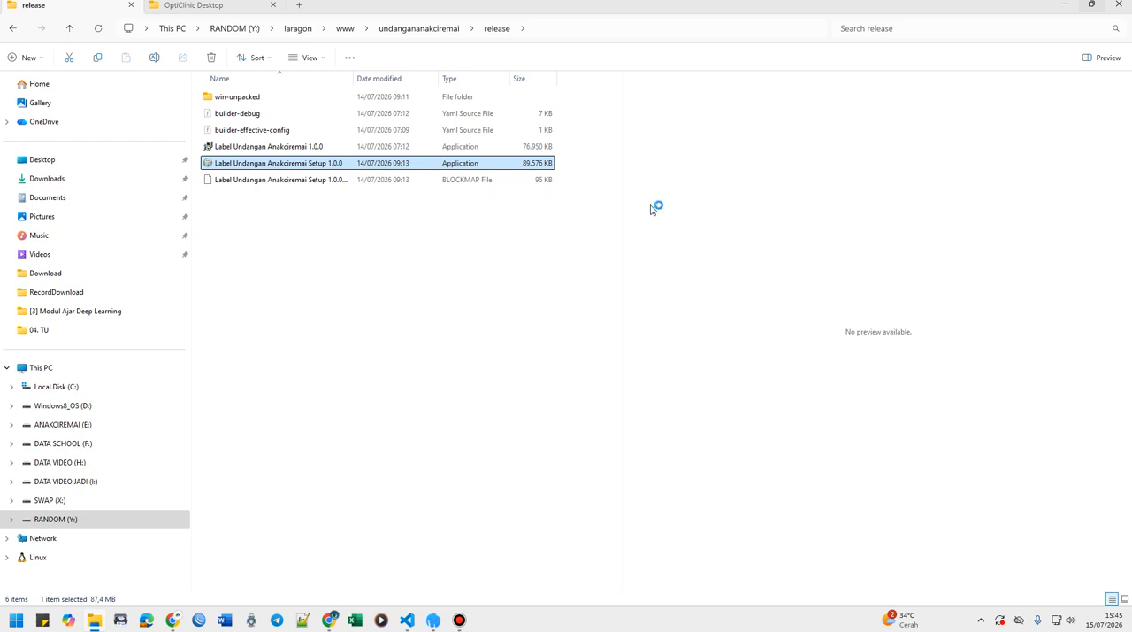
Run the Label Undangan Anakciremai Setup 1.0.0 installer and install the application for all users of the computer.
{"action": "left_click", "coordinate": [305, 273]}
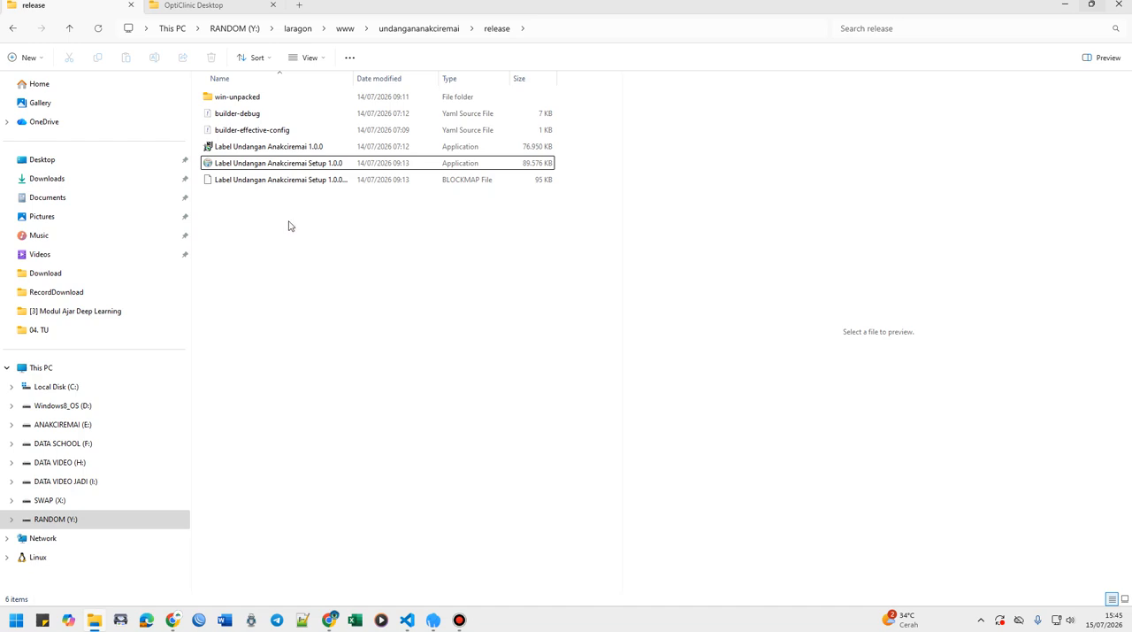
{"action": "left_click", "coordinate": [259, 166]}
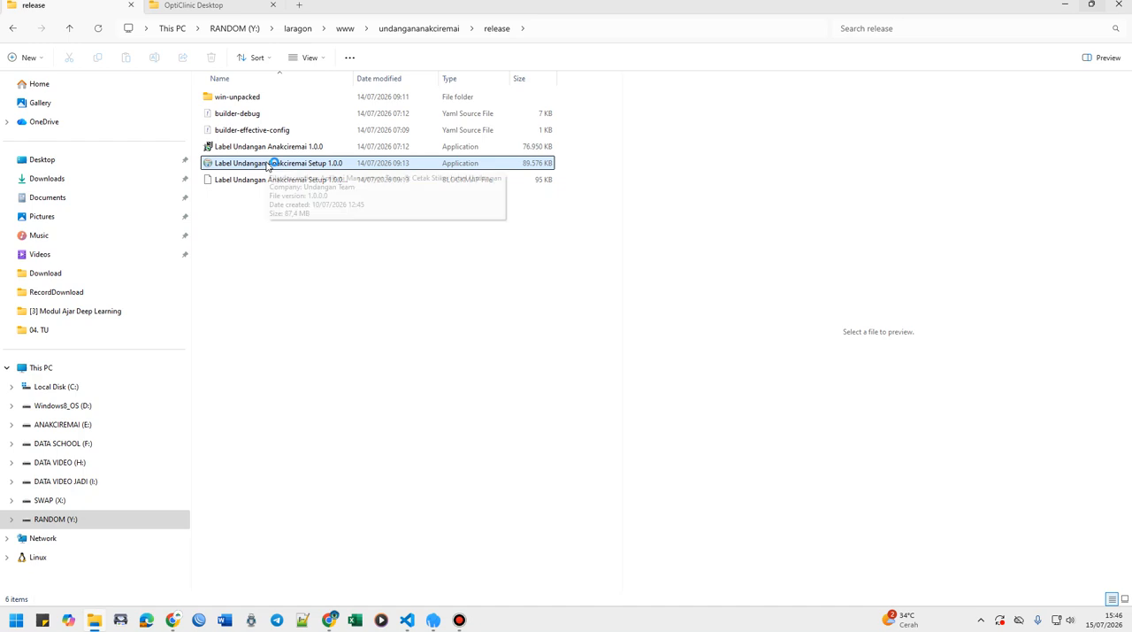
{"action": "right_click", "coordinate": [269, 165]}
{"action": "left_click", "coordinate": [319, 239]}
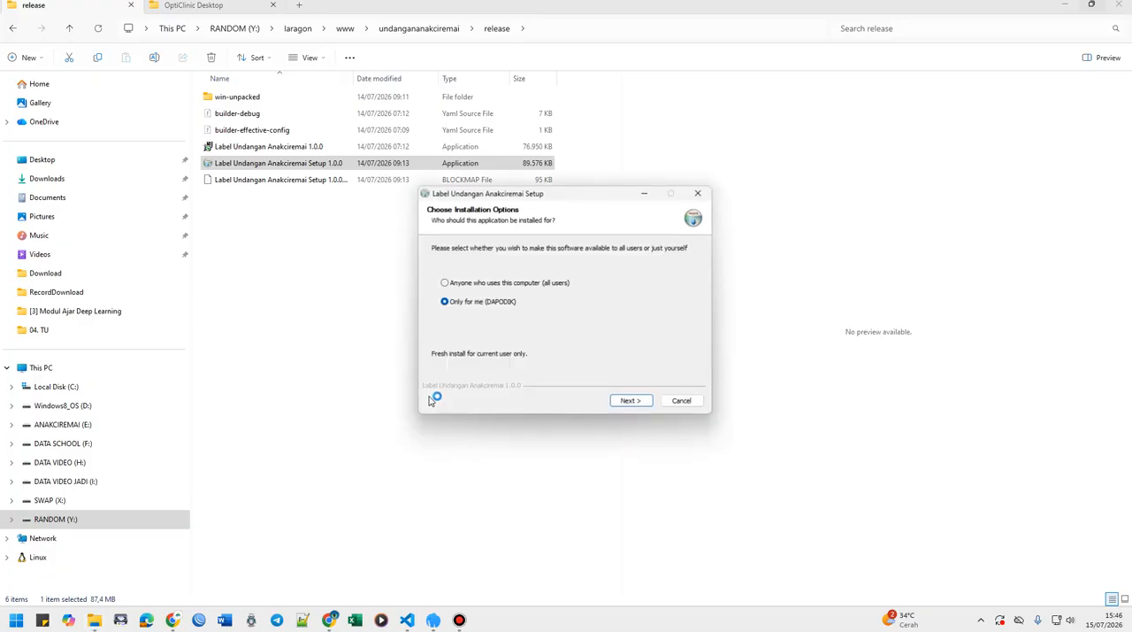
{"action": "left_click", "coordinate": [524, 283]}
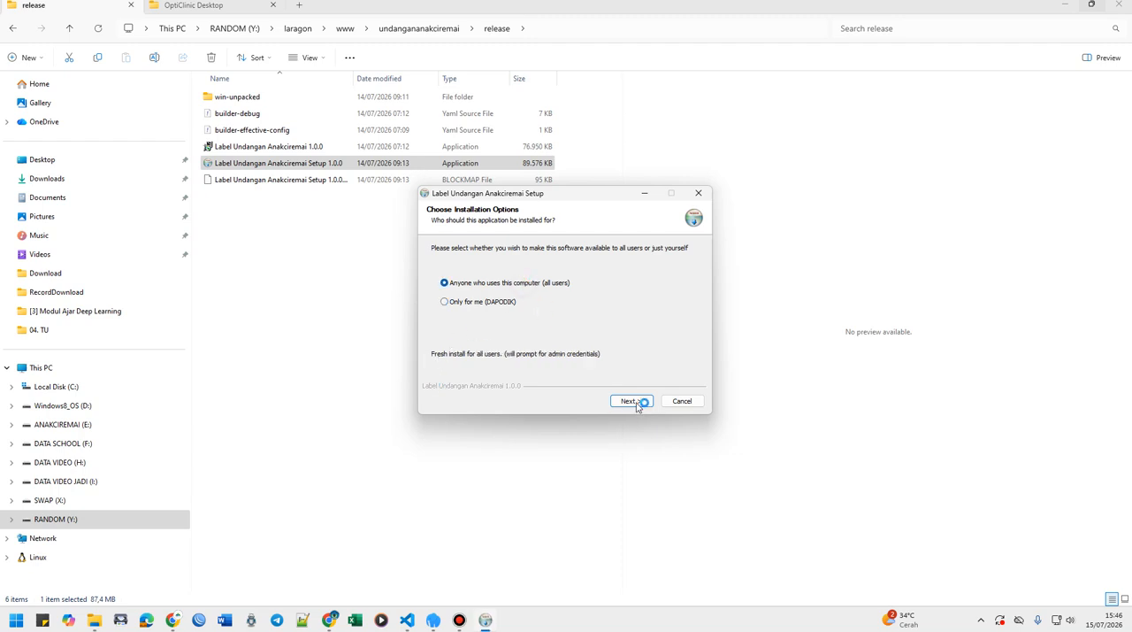
{"action": "left_click", "coordinate": [635, 403]}
{"action": "left_click", "coordinate": [628, 402]}
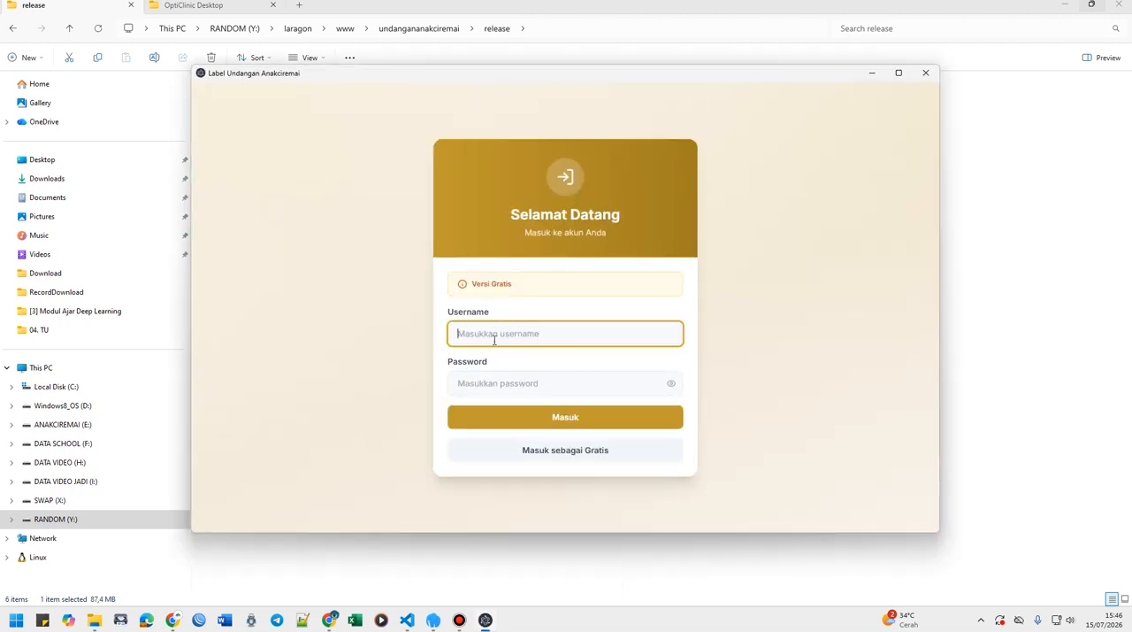
Sign in to the free version with its prefilled username and account password.
{"action": "left_click", "coordinate": [529, 457]}
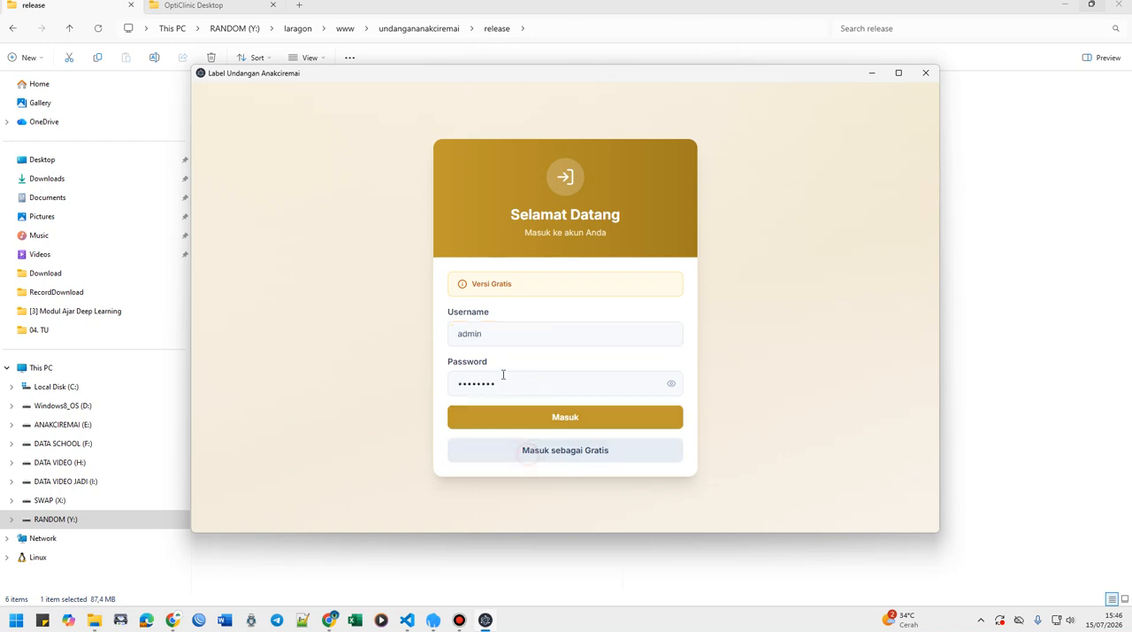
{"action": "left_click", "coordinate": [670, 386]}
{"action": "left_click", "coordinate": [512, 421]}
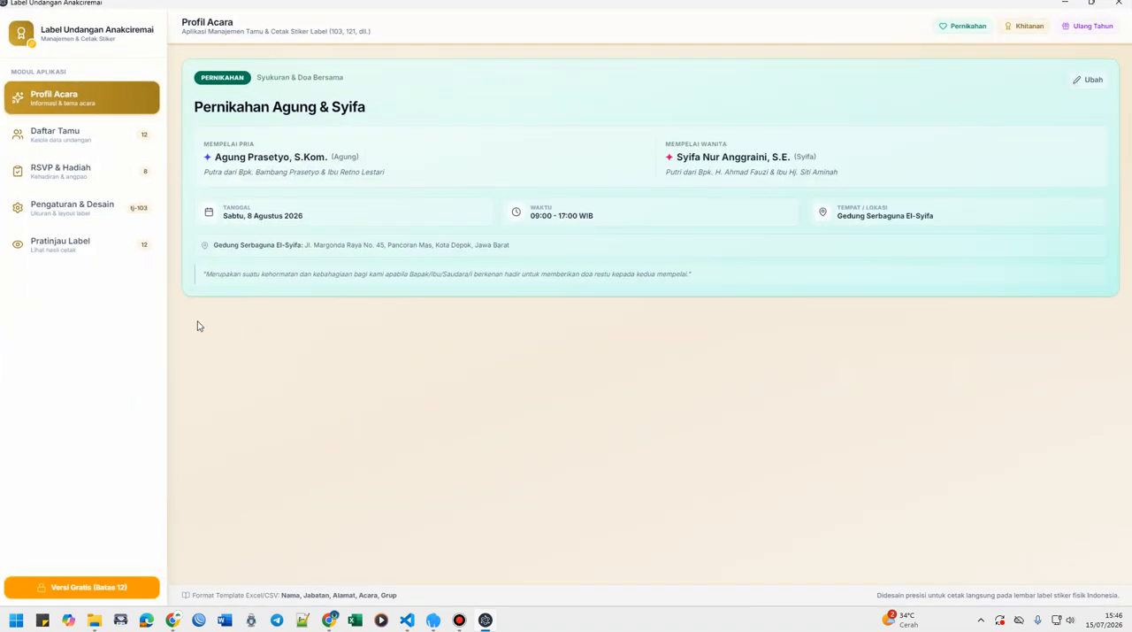
Look through the guest list, RSVP and gifts, label settings and label preview modules, ending on the event profile.
{"action": "left_click", "coordinate": [67, 134]}
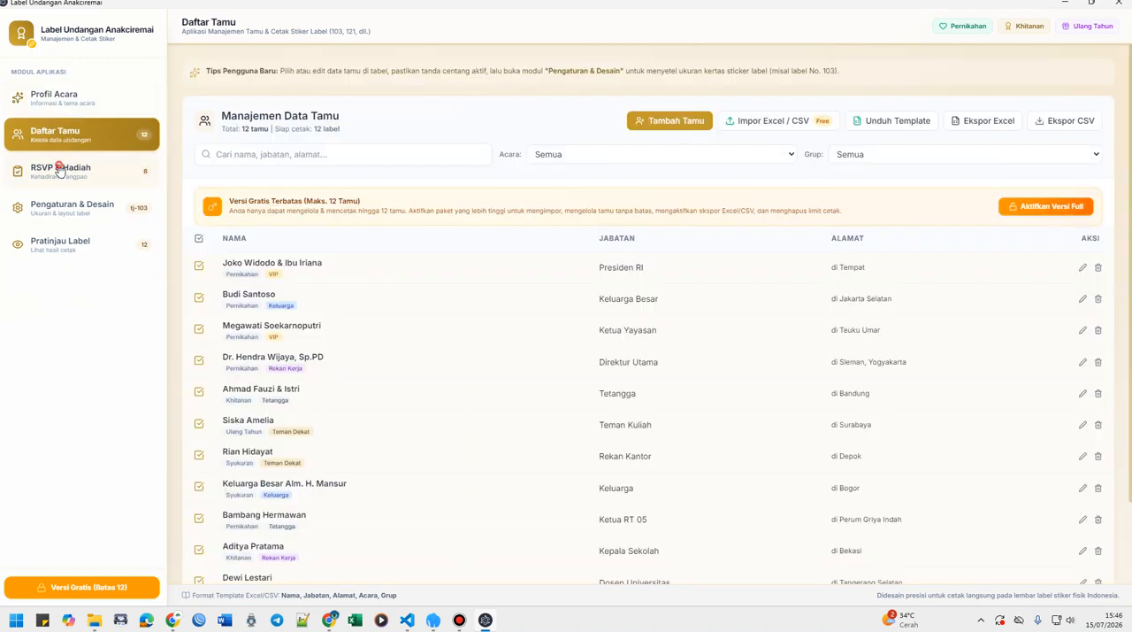
{"action": "left_click", "coordinate": [62, 169]}
{"action": "left_click", "coordinate": [44, 204]}
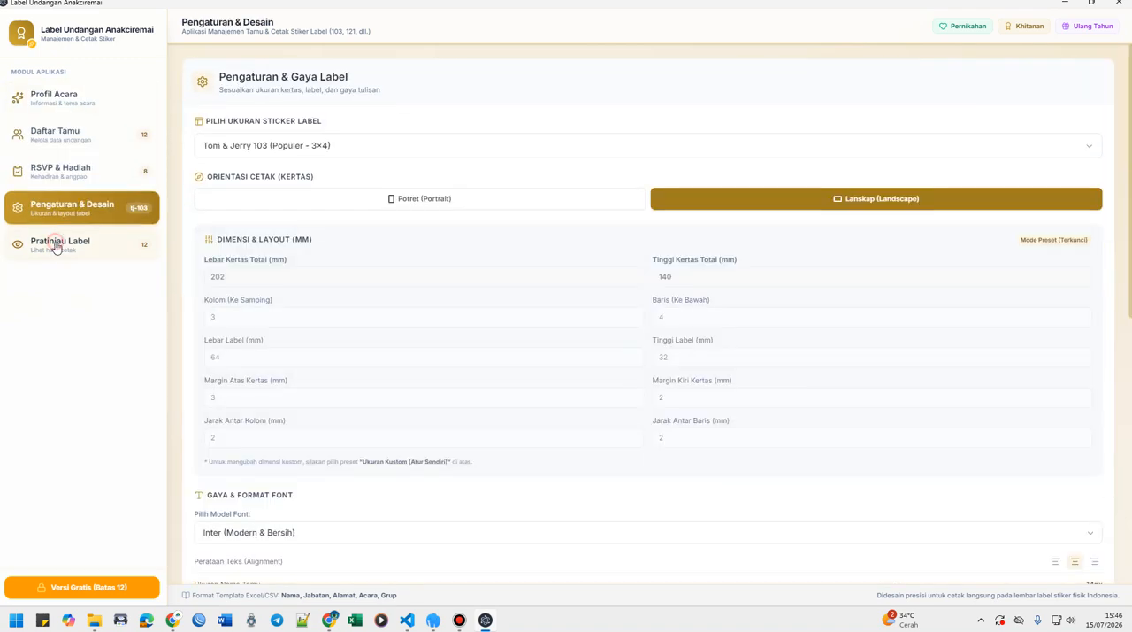
{"action": "left_click", "coordinate": [55, 244]}
{"action": "left_click", "coordinate": [67, 99]}
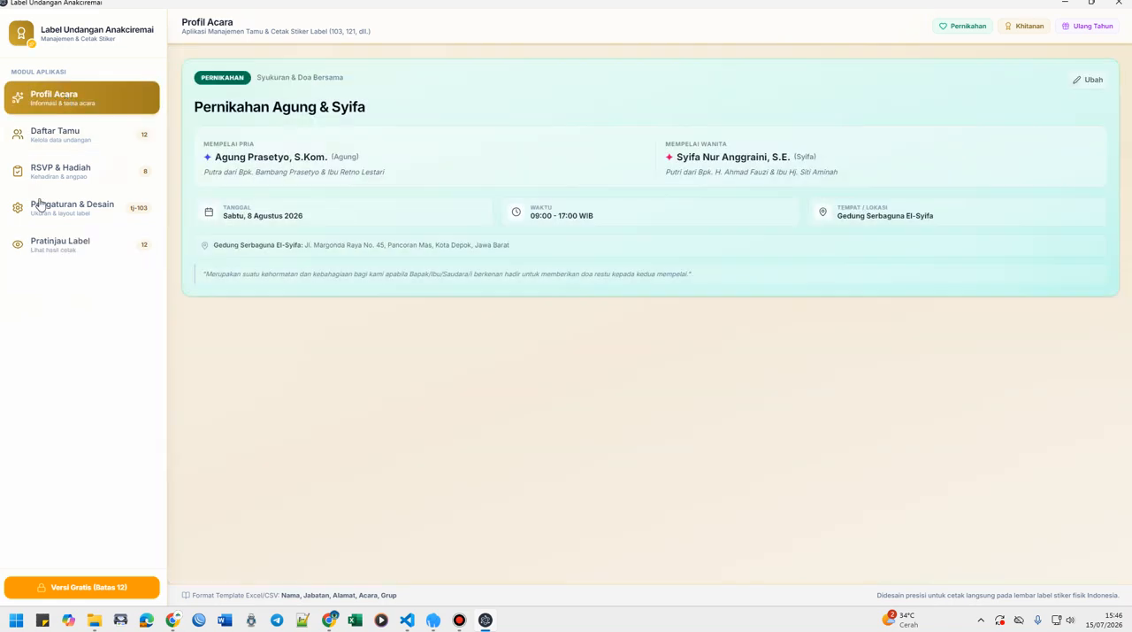
{"action": "left_click", "coordinate": [62, 253]}
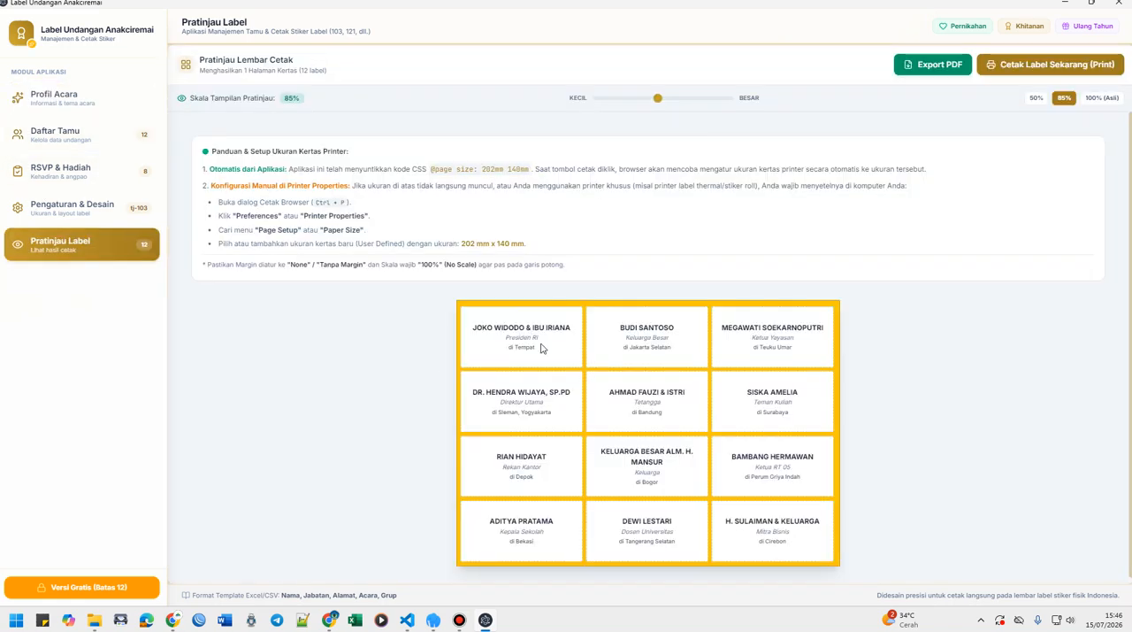
{"action": "left_click", "coordinate": [66, 104]}
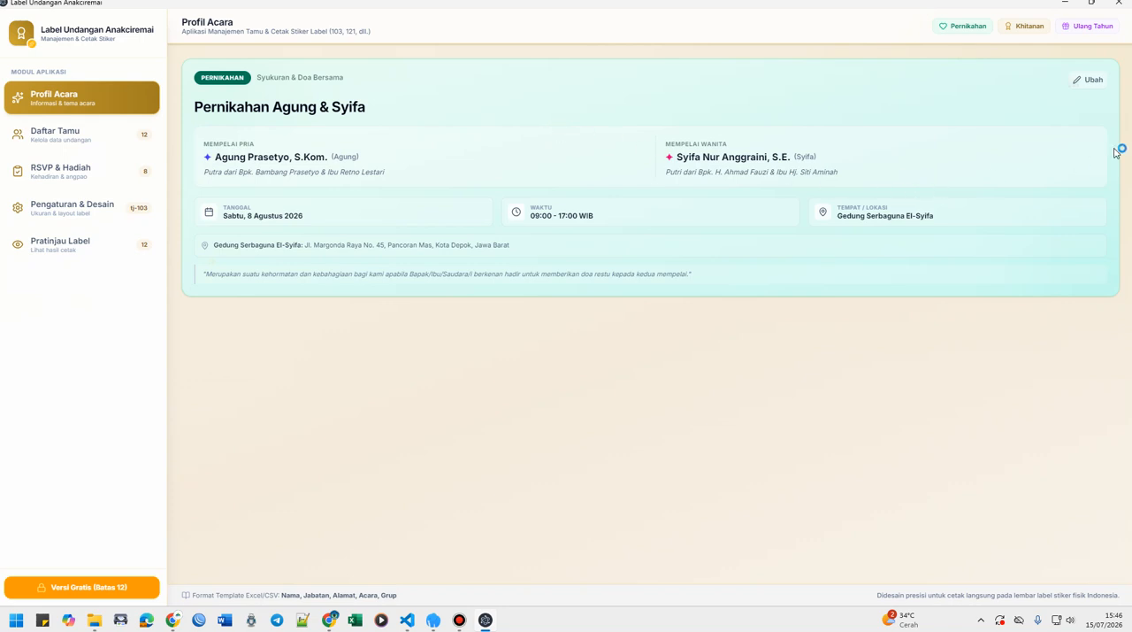
Set the wedding profile's visual theme to Romantic (Merah Muda & Emas) and save the profile.
{"action": "left_click", "coordinate": [1094, 81]}
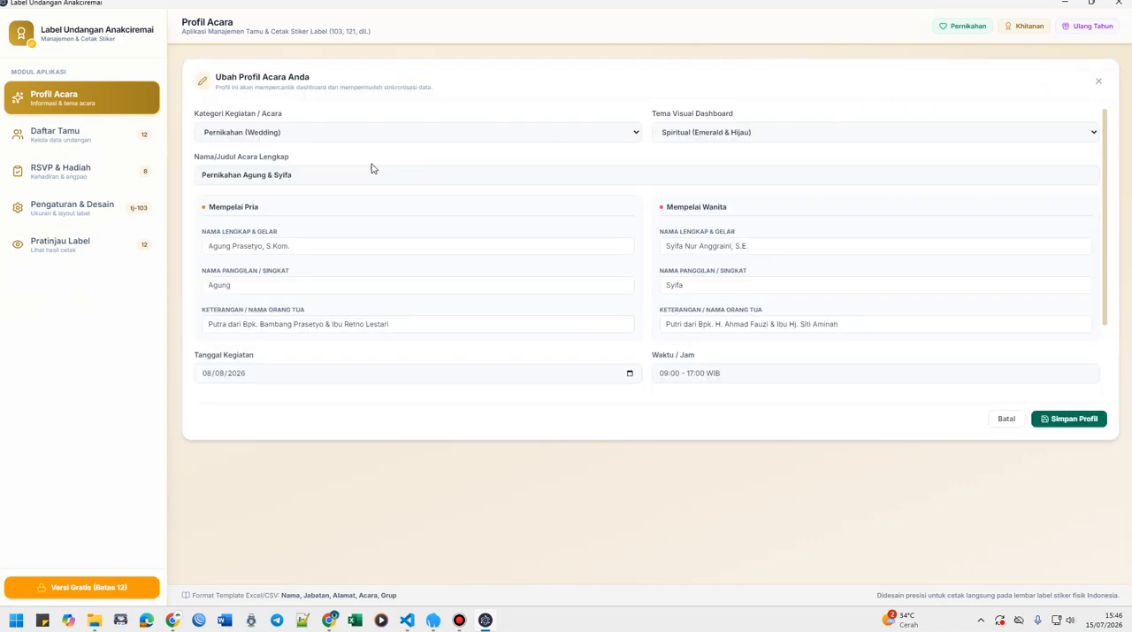
{"action": "left_click", "coordinate": [308, 131]}
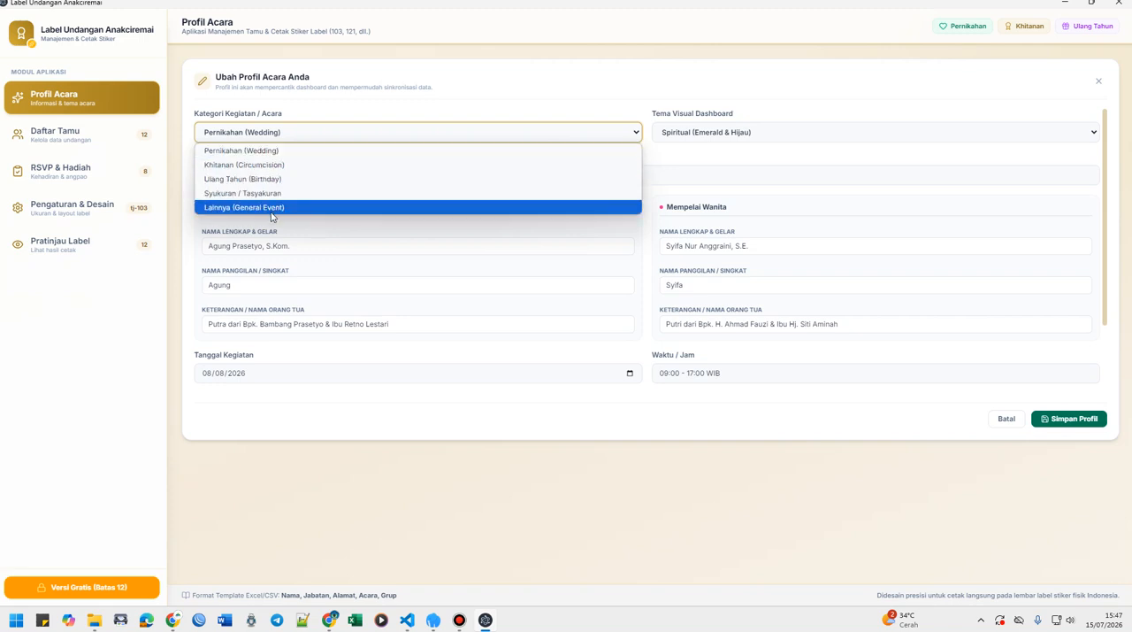
{"action": "left_click", "coordinate": [399, 101]}
{"action": "left_click", "coordinate": [742, 132]}
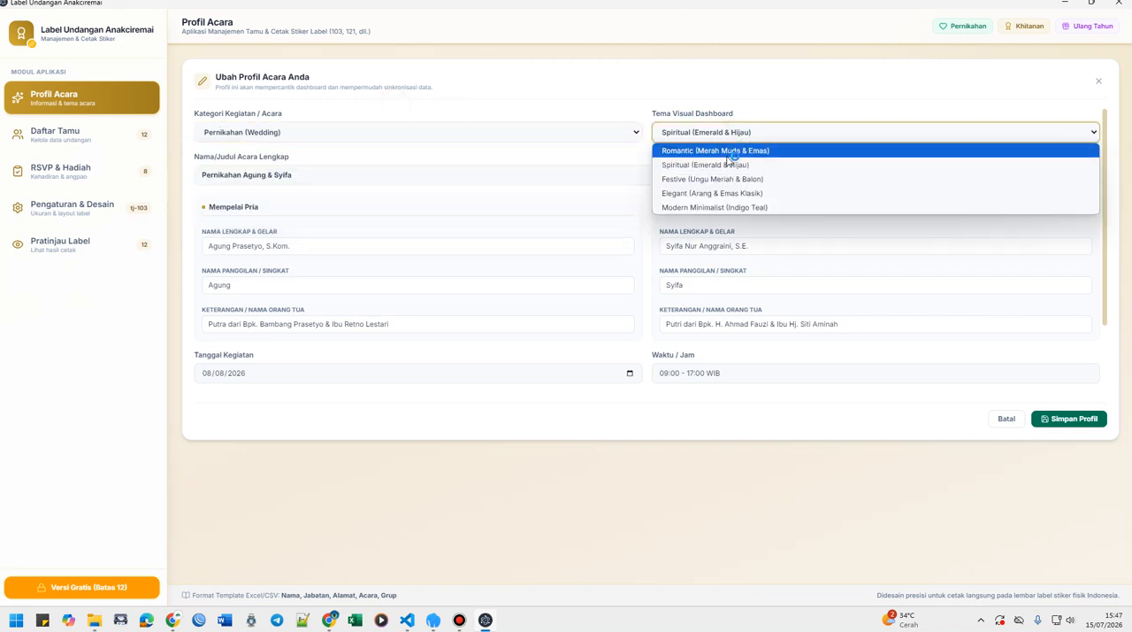
{"action": "left_click", "coordinate": [733, 152]}
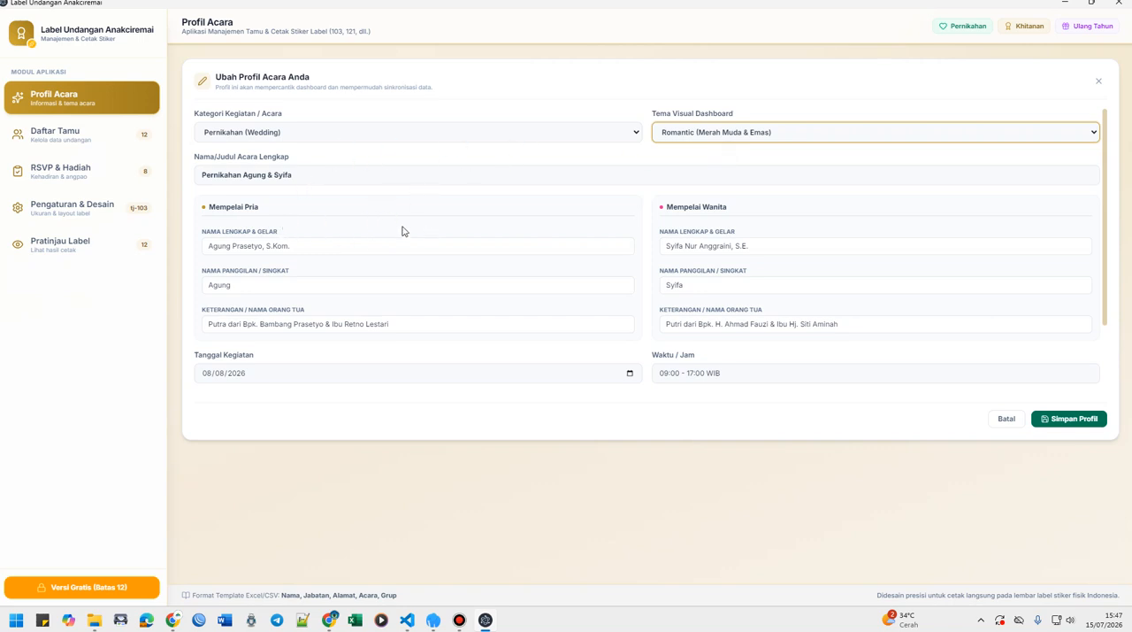
{"action": "left_click", "coordinate": [318, 247]}
{"action": "left_click", "coordinate": [361, 224]}
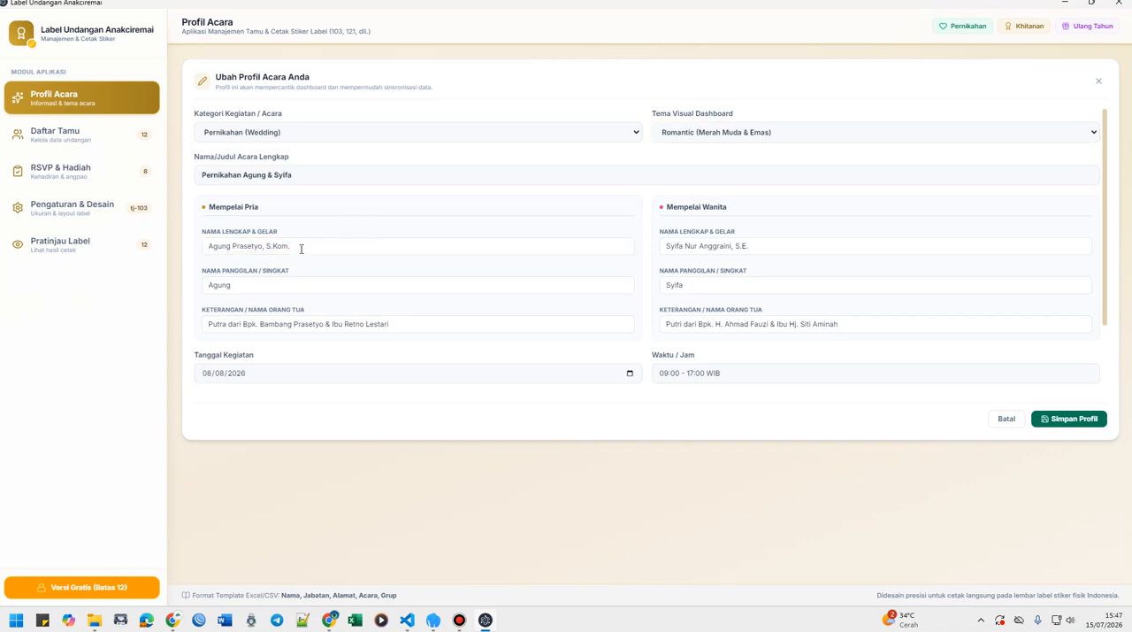
{"action": "left_click", "coordinate": [265, 286]}
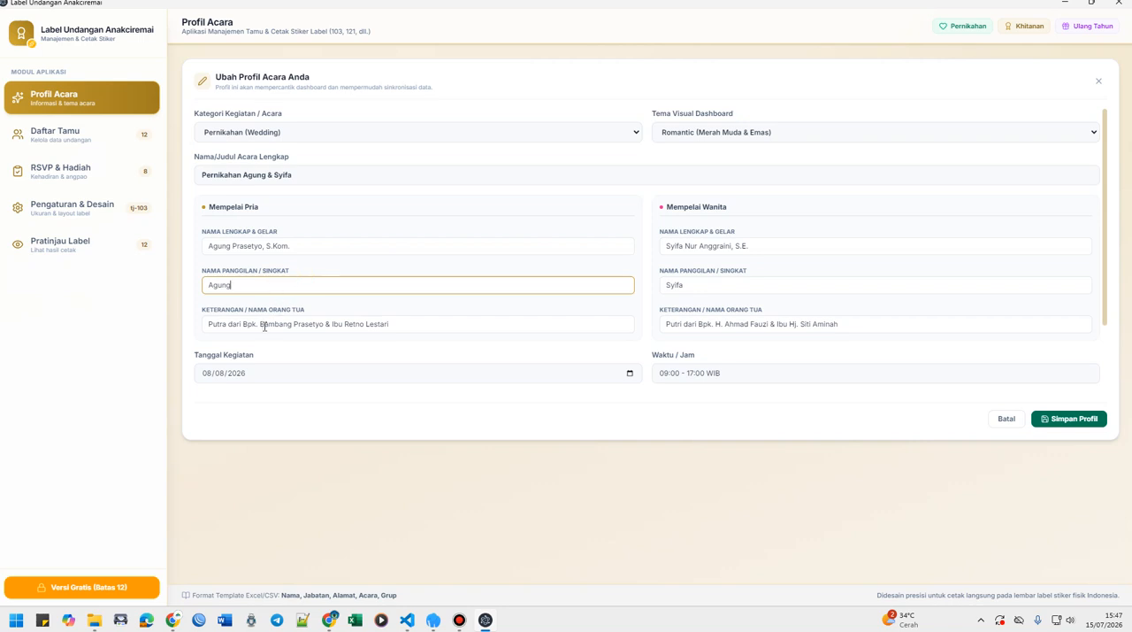
{"action": "left_click", "coordinate": [262, 324]}
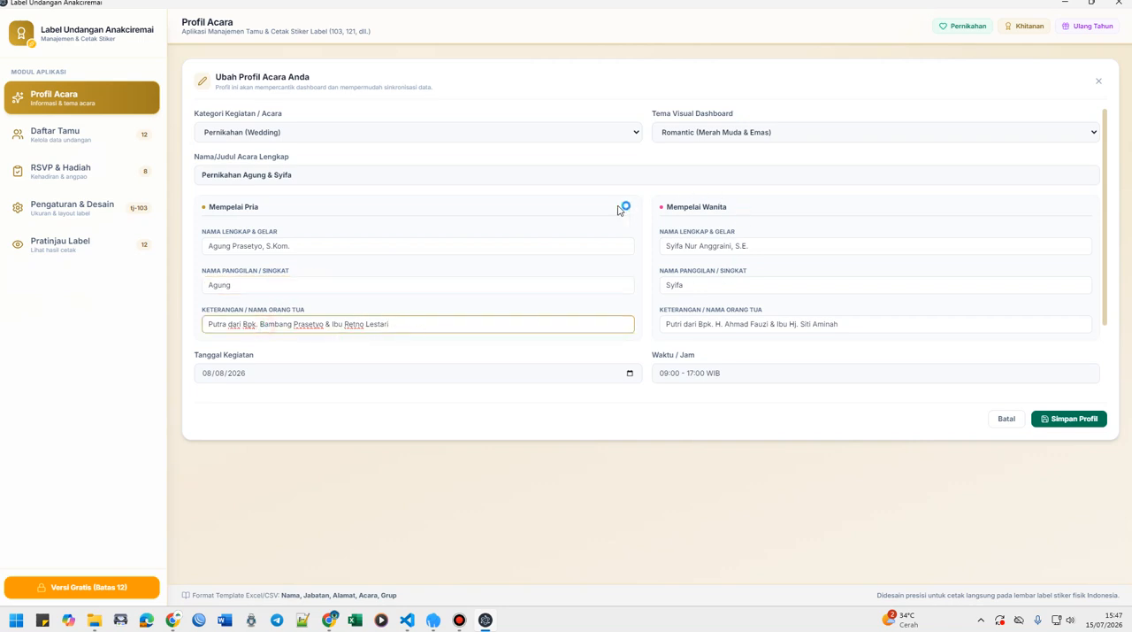
{"action": "left_click", "coordinate": [220, 204]}
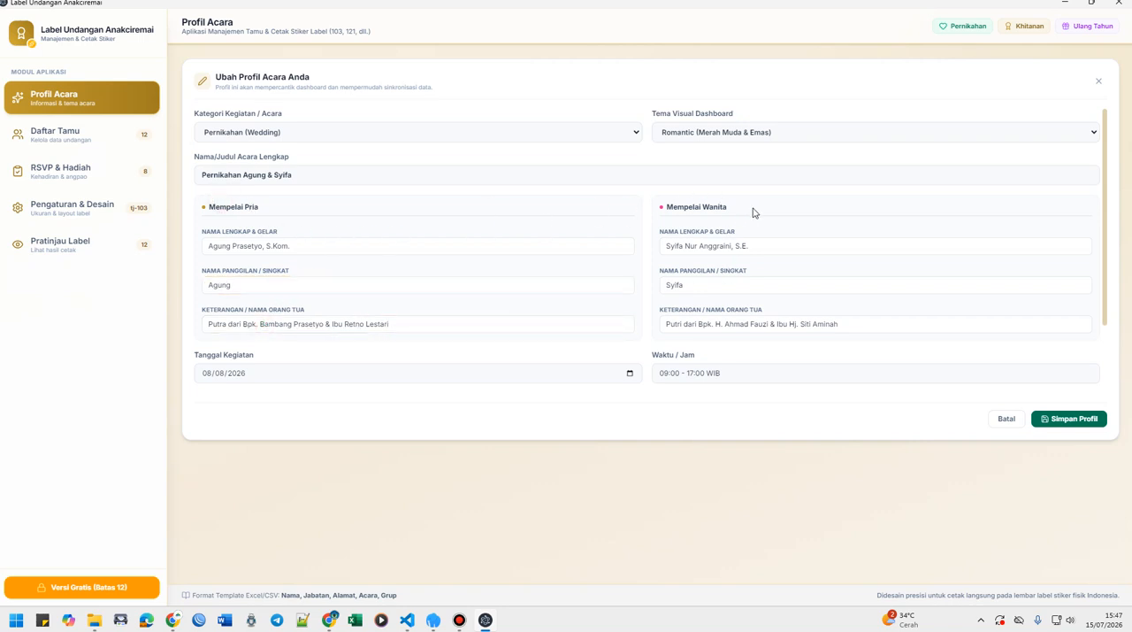
{"action": "left_click", "coordinate": [1071, 420]}
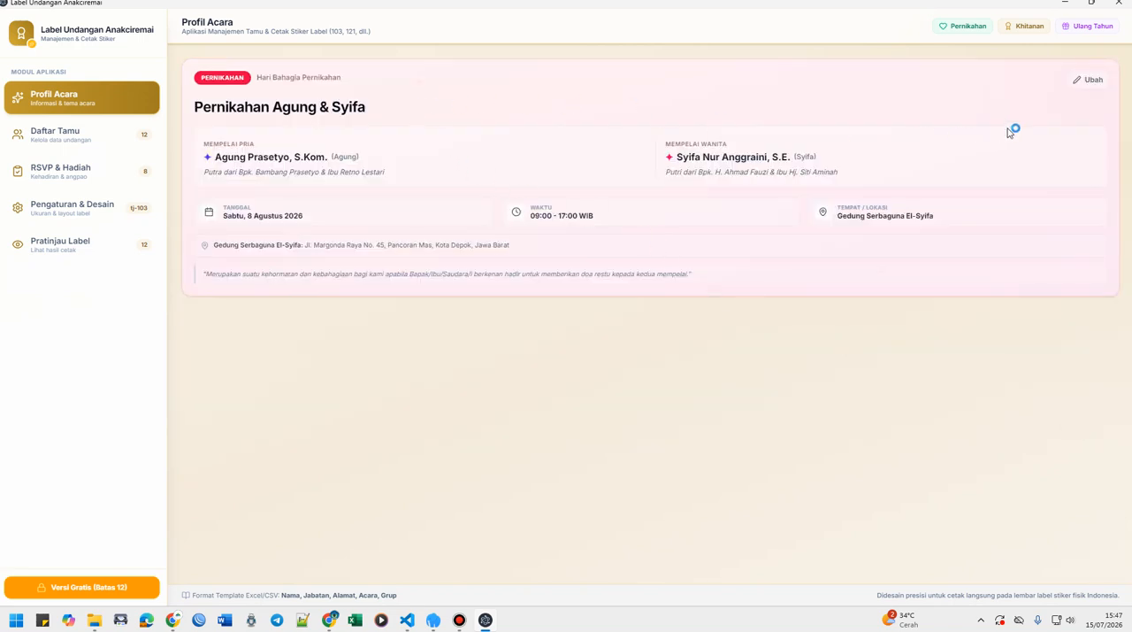
Set the wedding profile's visual theme to Elegant (Arang & Emas Klasik) and save the profile.
{"action": "left_click", "coordinate": [1090, 81]}
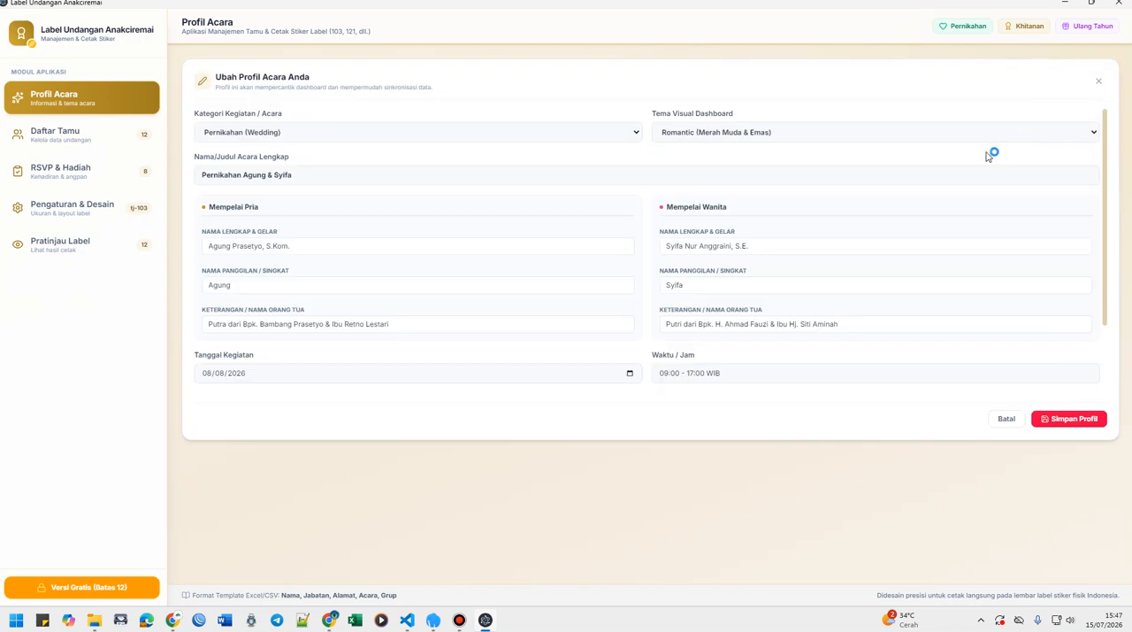
{"action": "left_click", "coordinate": [989, 131]}
{"action": "left_click", "coordinate": [795, 193]}
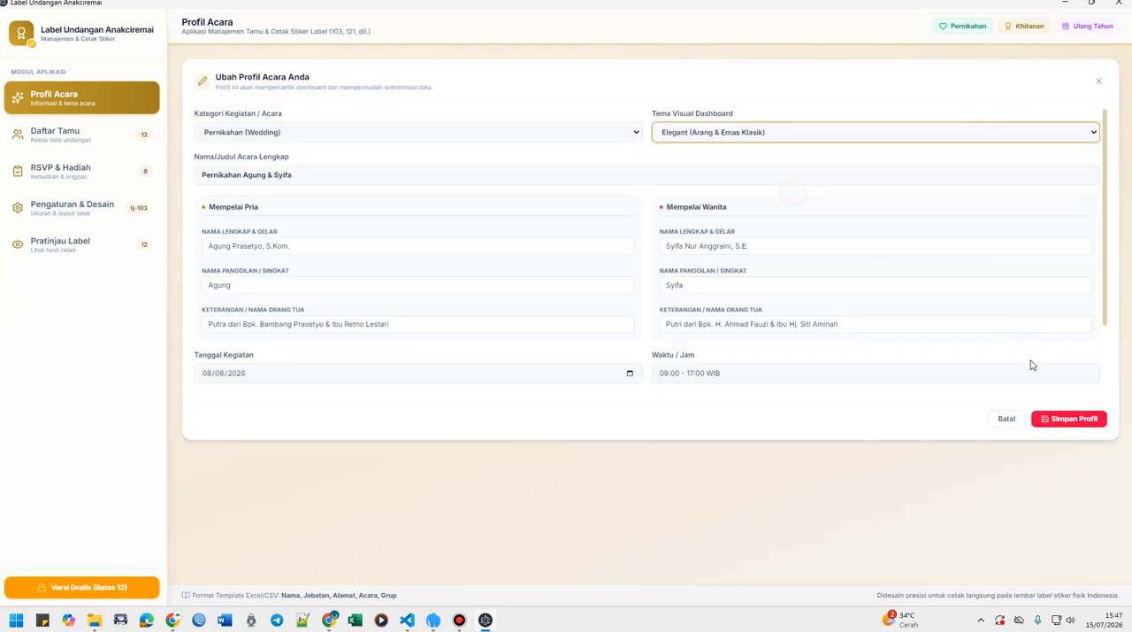
{"action": "left_click", "coordinate": [1064, 420]}
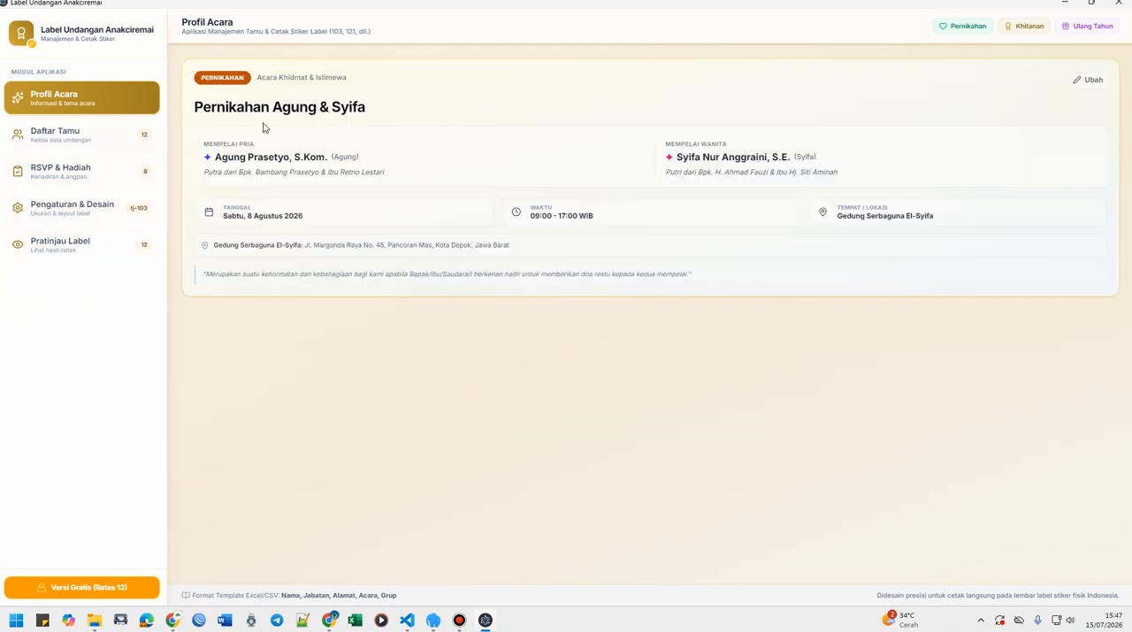
Download the guest list's Excel template to Downloads as template_tamu_dan_hadiah, replacing the existing file.
{"action": "left_click", "coordinate": [62, 135]}
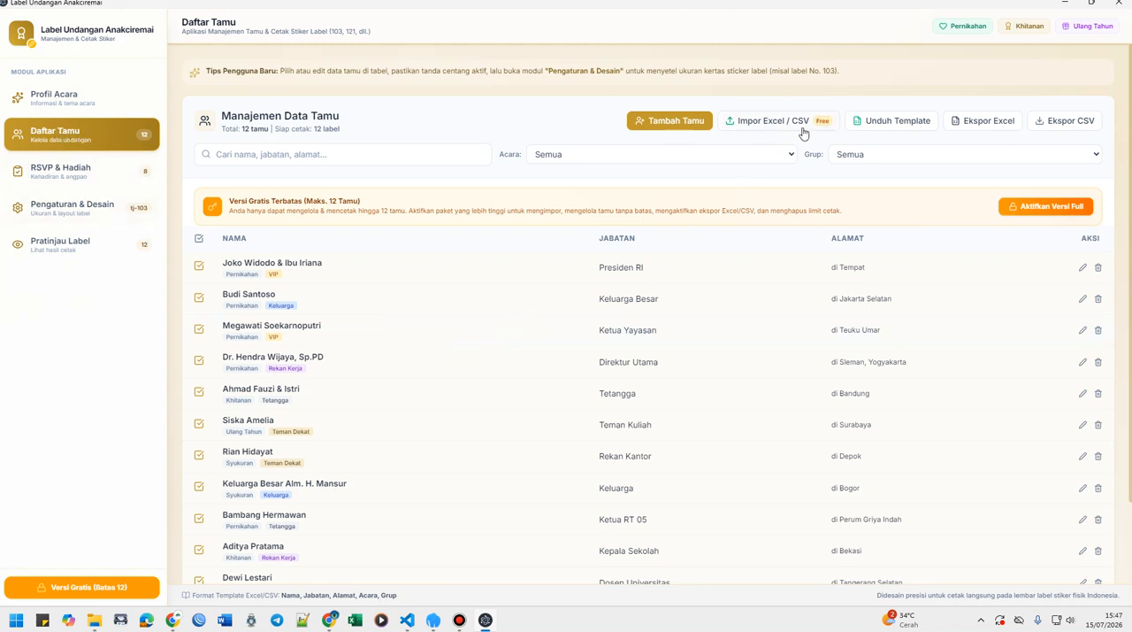
{"action": "left_click", "coordinate": [889, 125]}
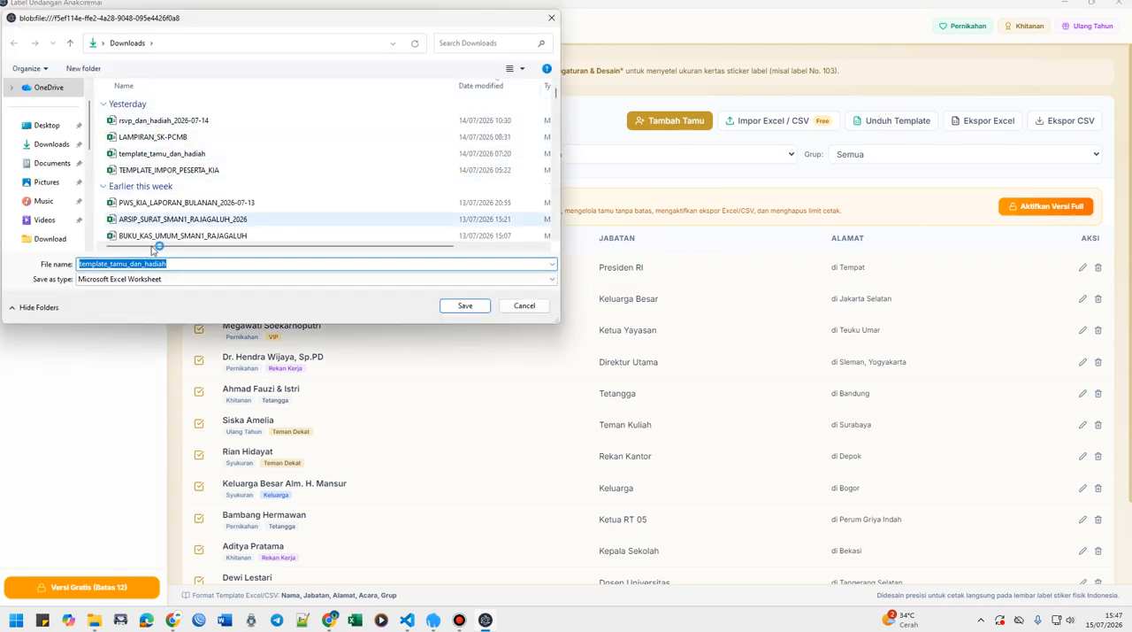
{"action": "left_click", "coordinate": [476, 307]}
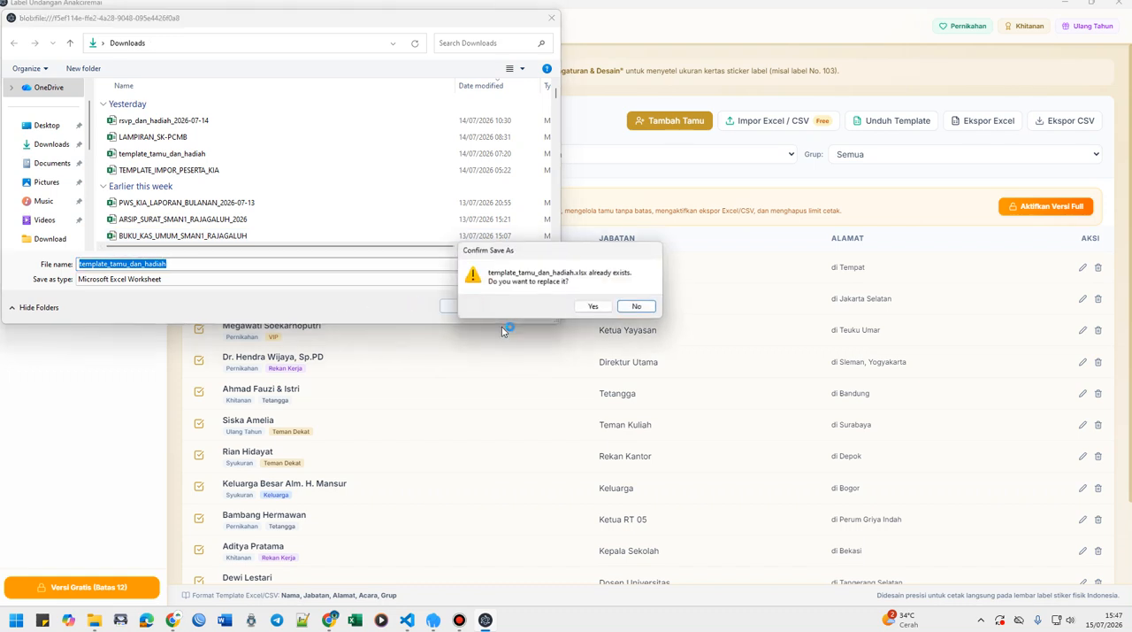
{"action": "left_click", "coordinate": [594, 308]}
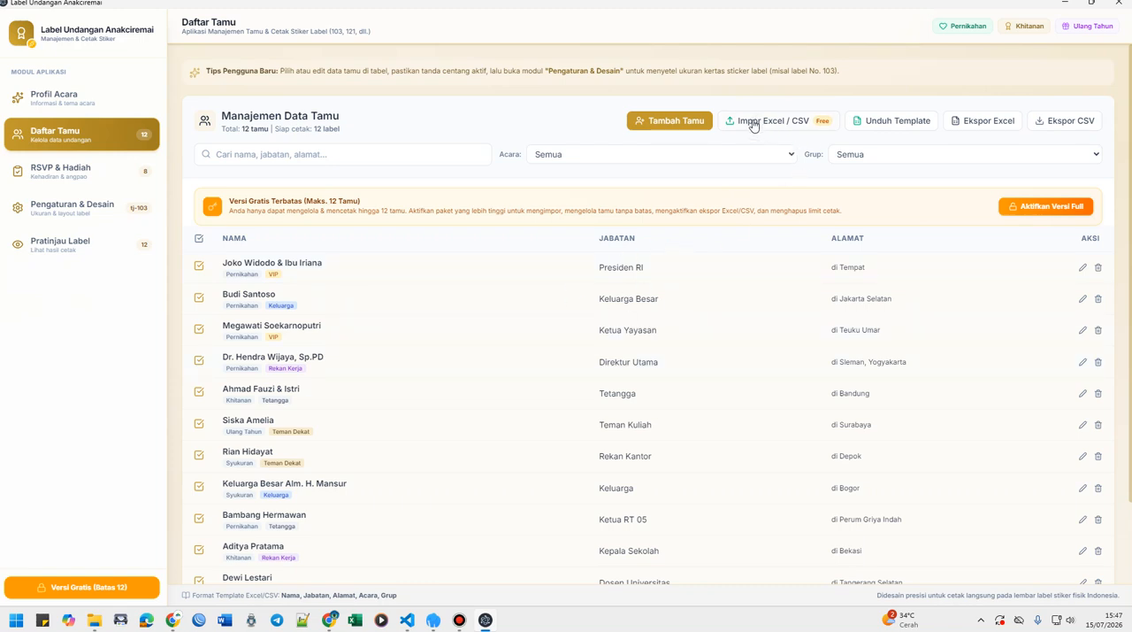
Examine the full guest list and the first guest's position and address fields in the edit form, leaving without saving.
{"action": "scroll", "coordinate": [651, 283], "scroll_direction": "down", "scroll_amount": 1}
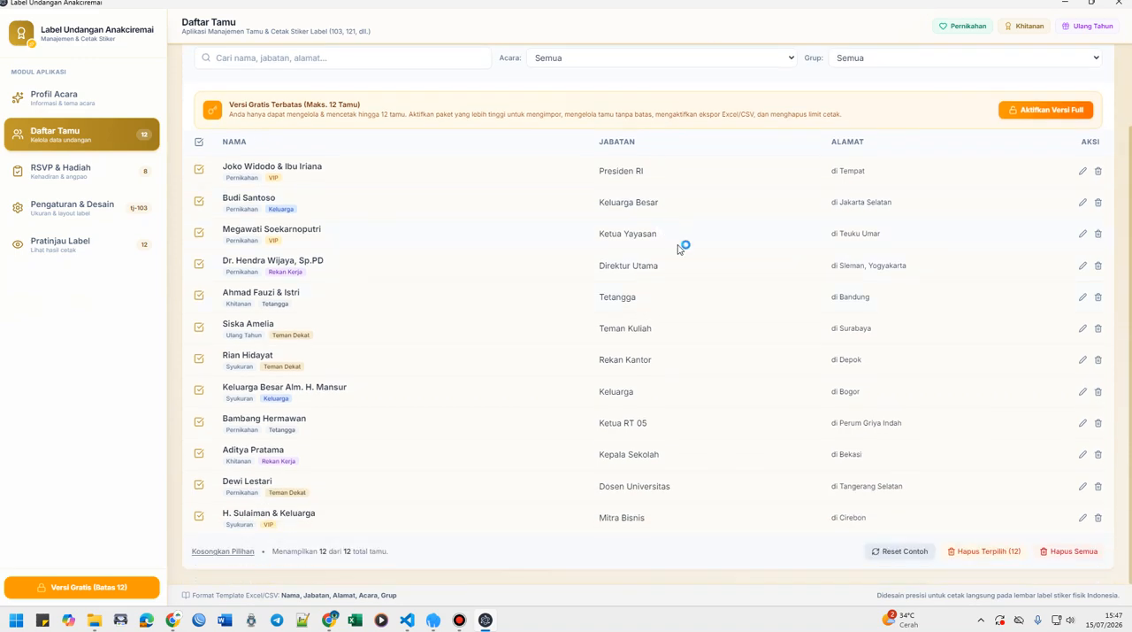
{"action": "scroll", "coordinate": [708, 243], "scroll_direction": "up", "scroll_amount": 1}
{"action": "scroll", "coordinate": [655, 225], "scroll_direction": "down", "scroll_amount": 1}
{"action": "scroll", "coordinate": [785, 243], "scroll_direction": "up", "scroll_amount": 1}
{"action": "left_click", "coordinate": [1082, 266]}
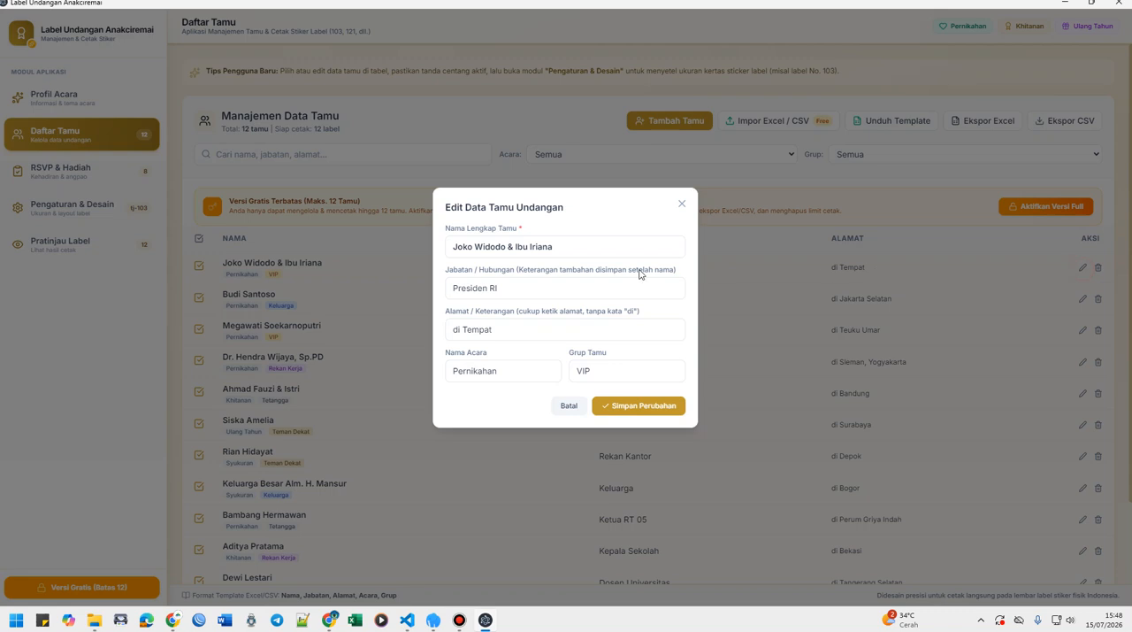
{"action": "left_click", "coordinate": [516, 293]}
{"action": "left_click", "coordinate": [508, 329]}
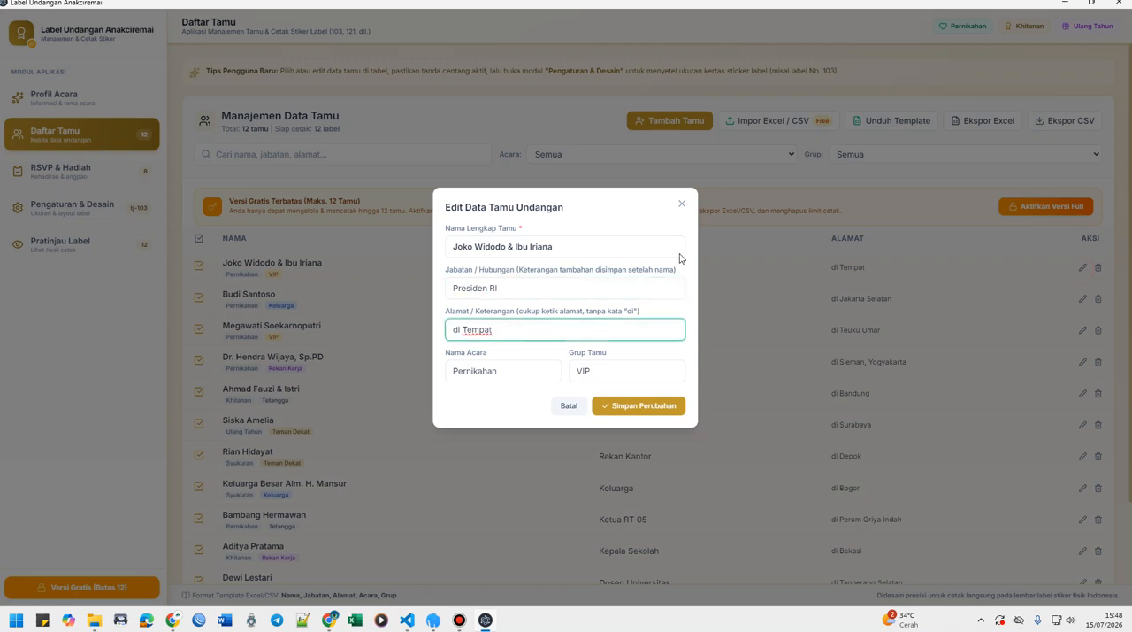
{"action": "left_click", "coordinate": [682, 205]}
{"action": "left_click", "coordinate": [658, 122]}
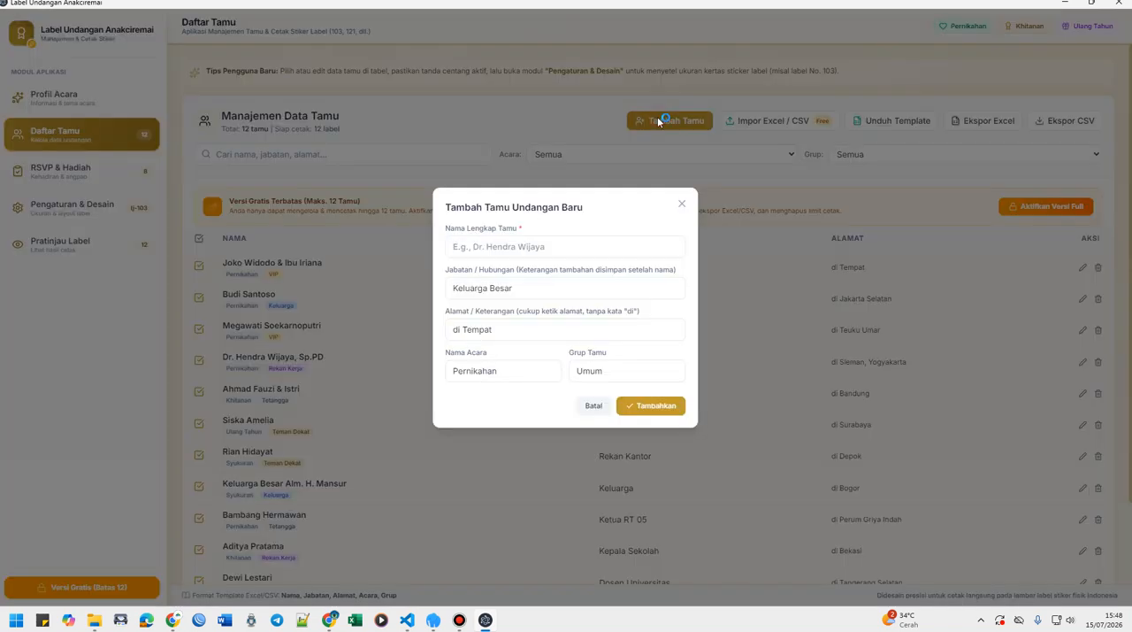
{"action": "left_click", "coordinate": [522, 249]}
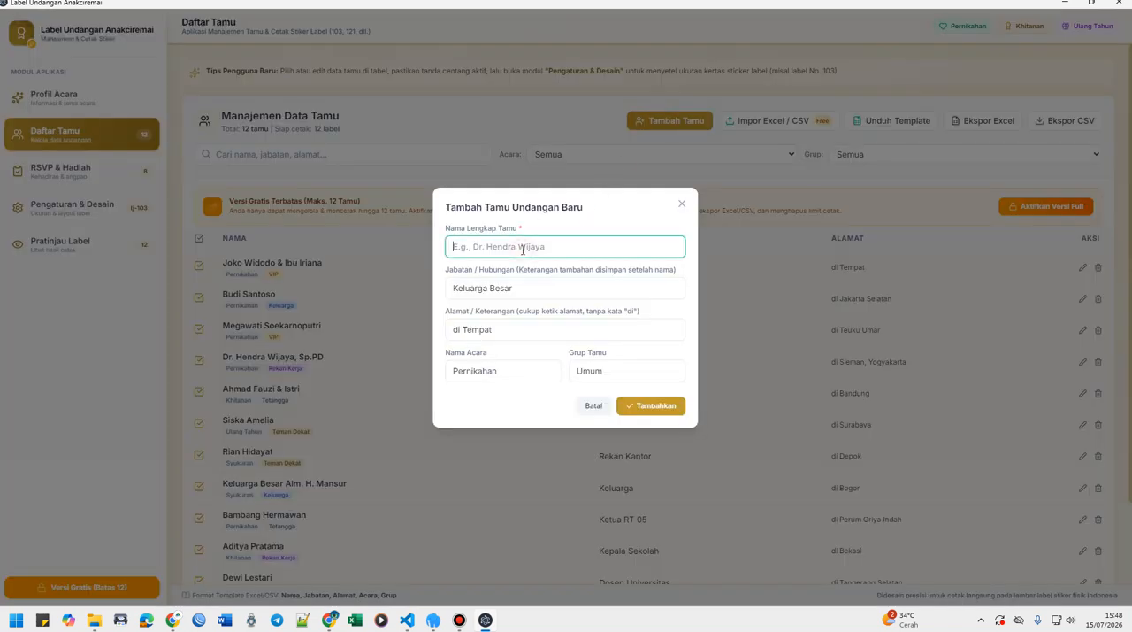
{"action": "type", "text": "SAD"}
{"action": "left_click", "coordinate": [683, 206]}
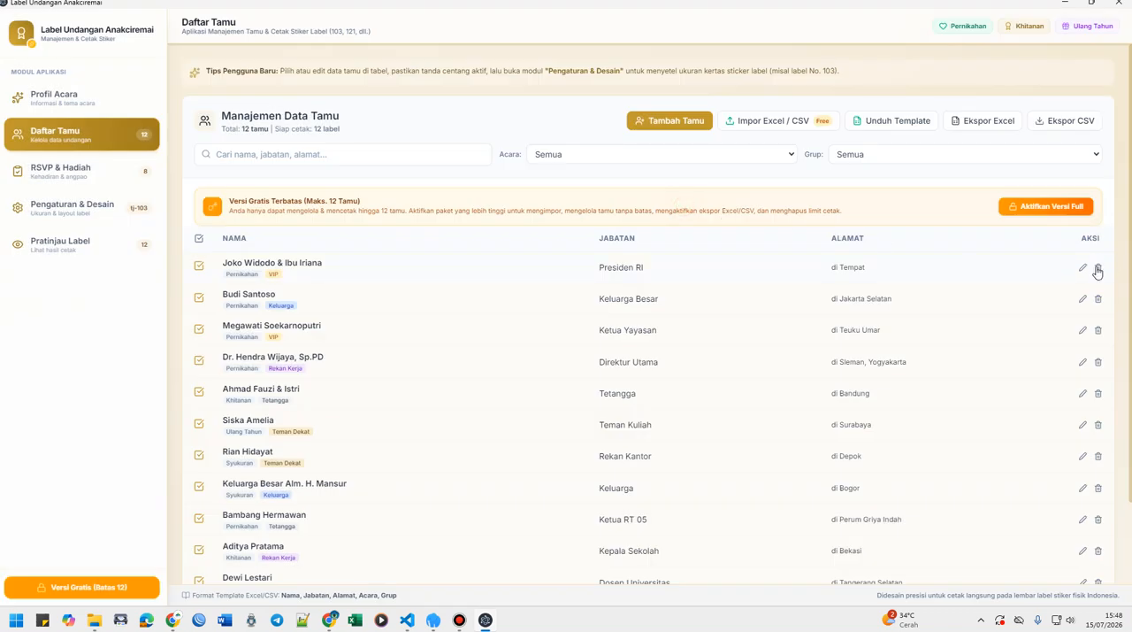
Delete the first guest from the guest list.
{"action": "left_click", "coordinate": [1098, 267]}
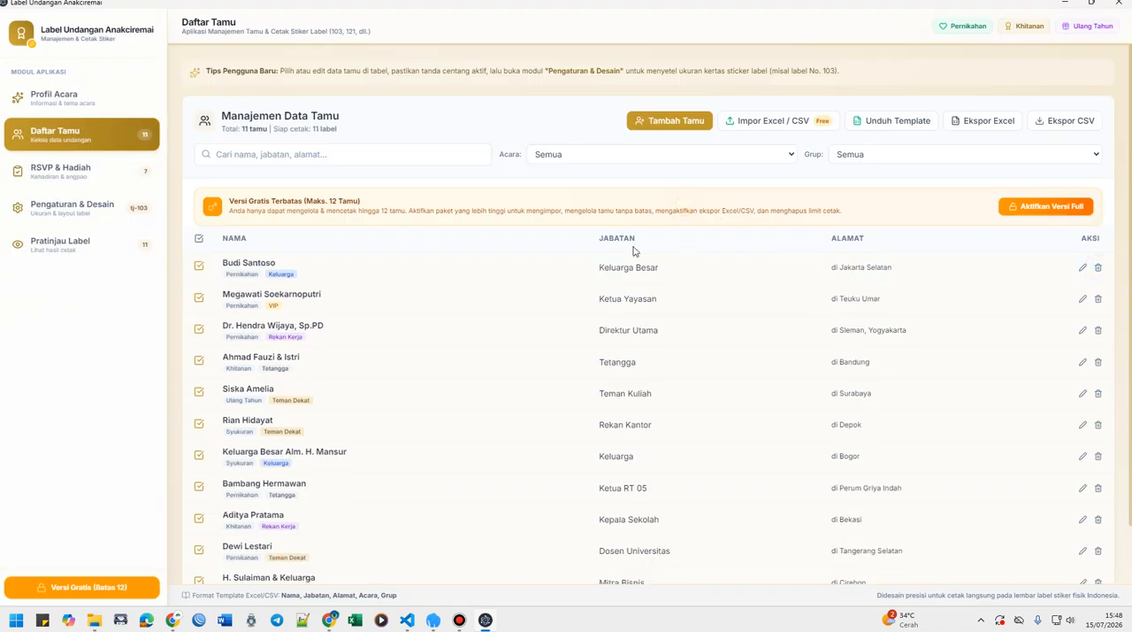
Delete the VIP guest whose position is Ketua Yayasan from the guest list.
{"action": "left_click", "coordinate": [1098, 300]}
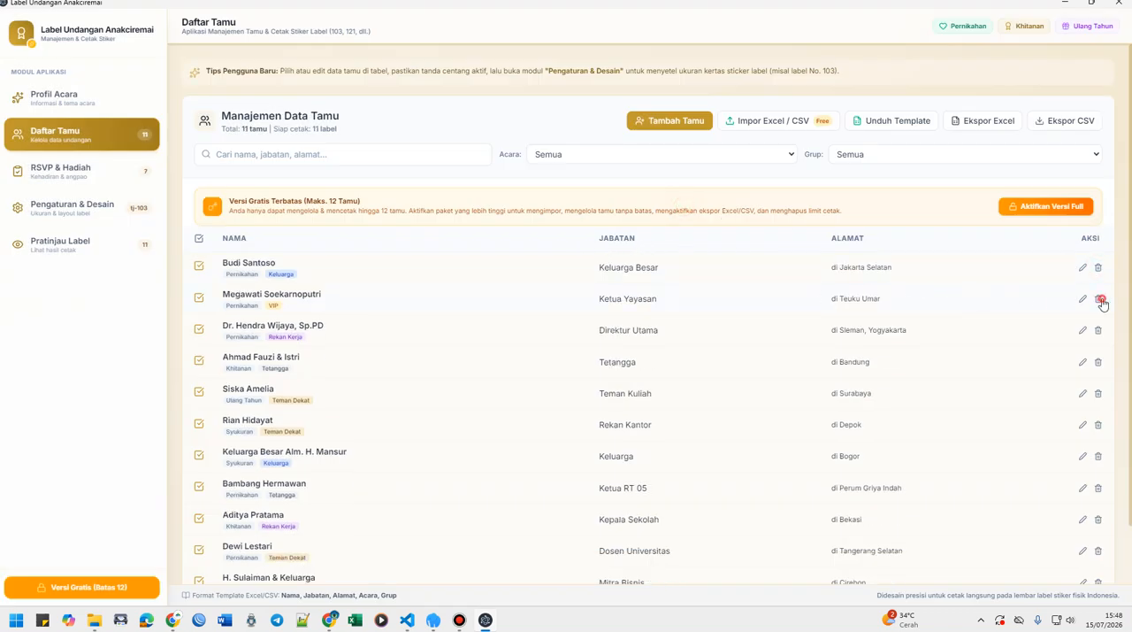
Start a new guest entry with the full name aNAKCIREMAI and the address shortened to Tempat.
{"action": "left_click", "coordinate": [667, 140]}
{"action": "left_click", "coordinate": [509, 254]}
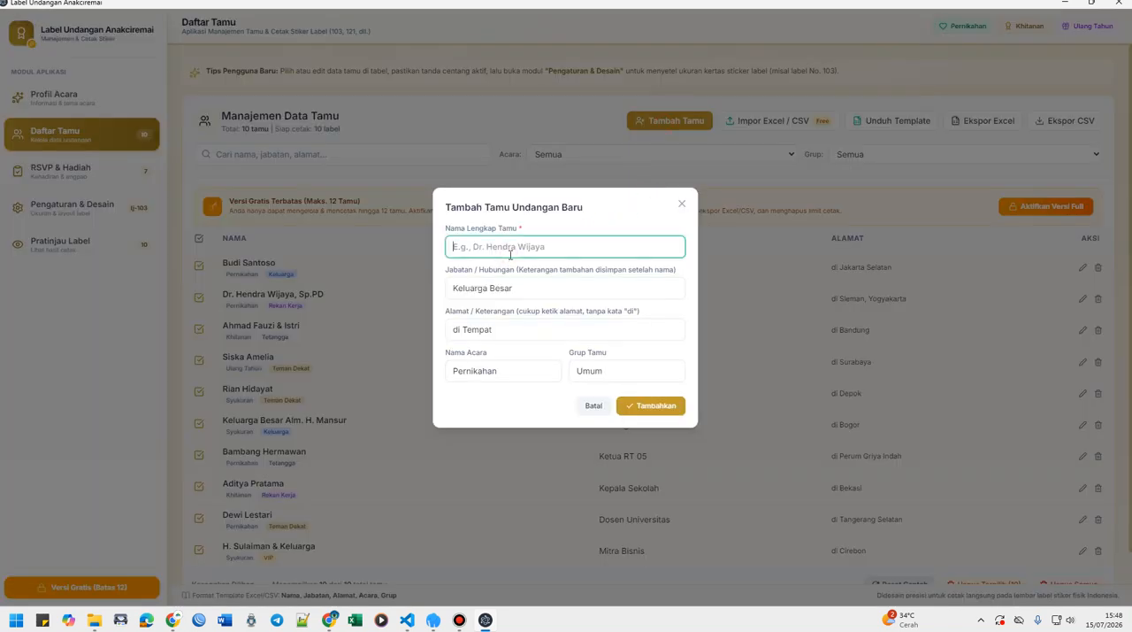
{"action": "type", "text": "aNAKCIREMAI"}
{"action": "key", "text": "Tab"}
{"action": "key", "text": "Tab"}
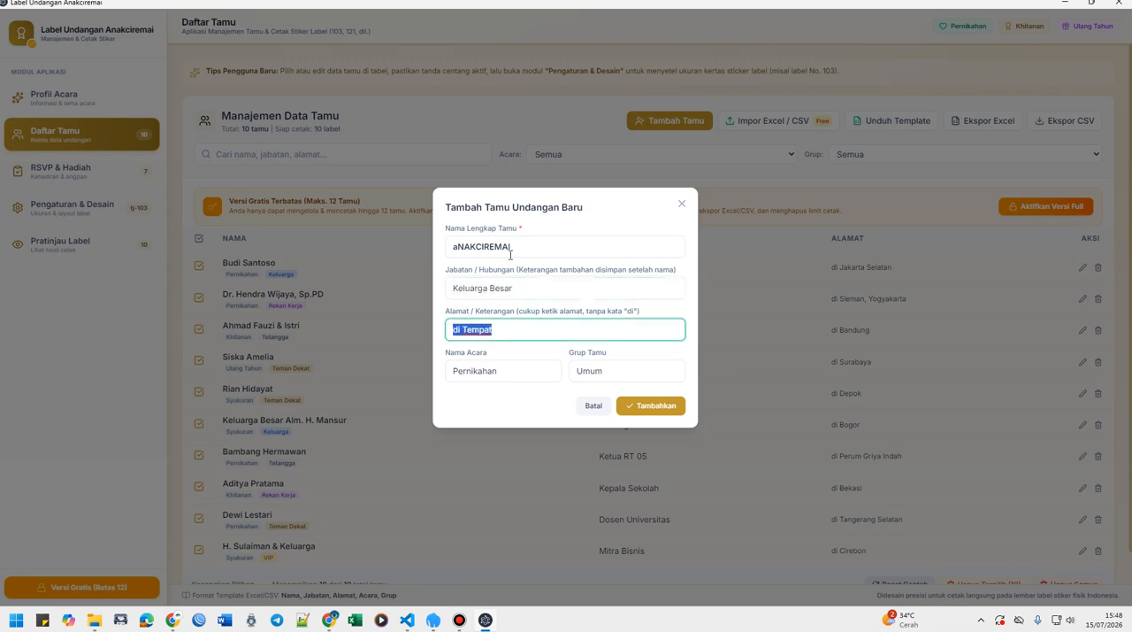
{"action": "key", "text": "Left"}
{"action": "key", "text": "Delete"}
{"action": "key", "text": "Delete"}
Check the new guest's event name and group, keep Pernikahan and Umum, and add the guest to the list.
{"action": "left_click", "coordinate": [493, 373]}
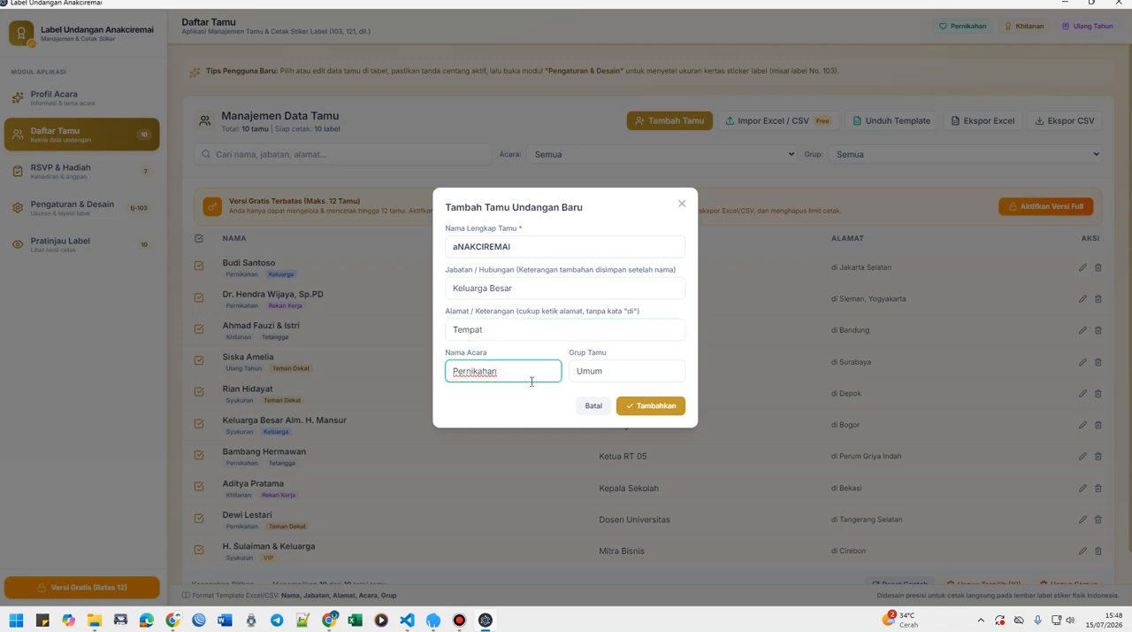
{"action": "left_click", "coordinate": [605, 378]}
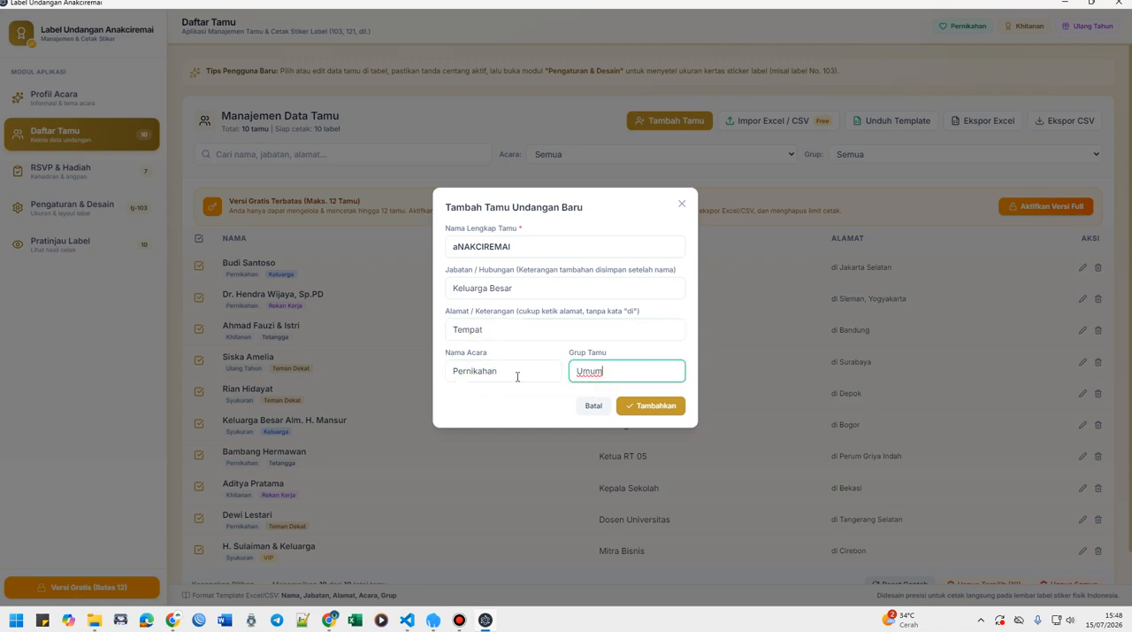
{"action": "left_click", "coordinate": [465, 370]}
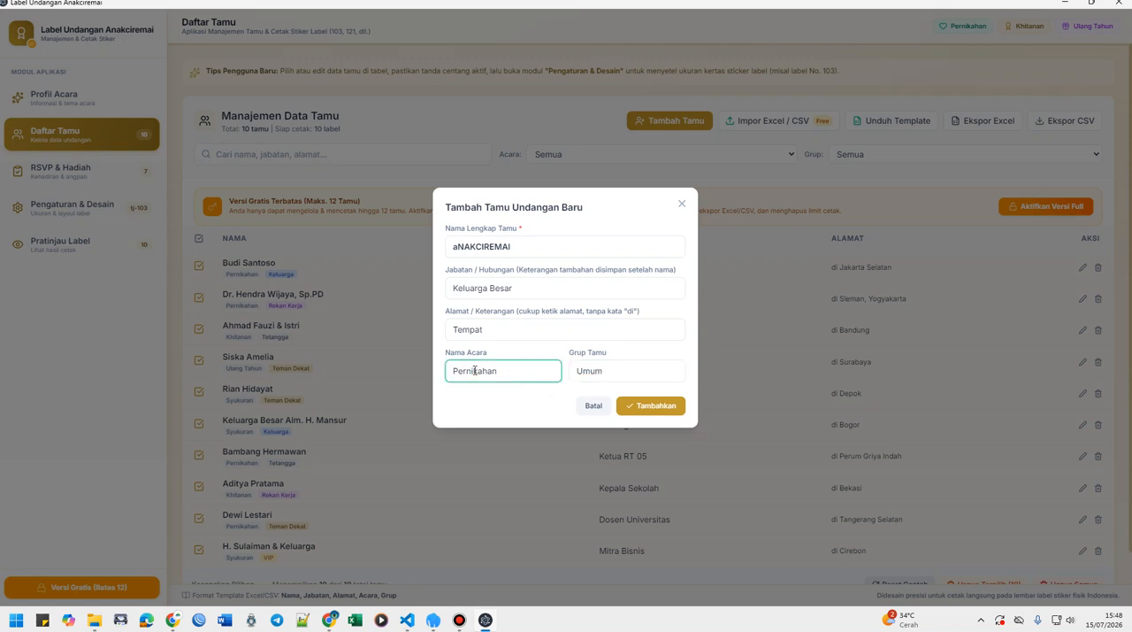
{"action": "left_click", "coordinate": [610, 369]}
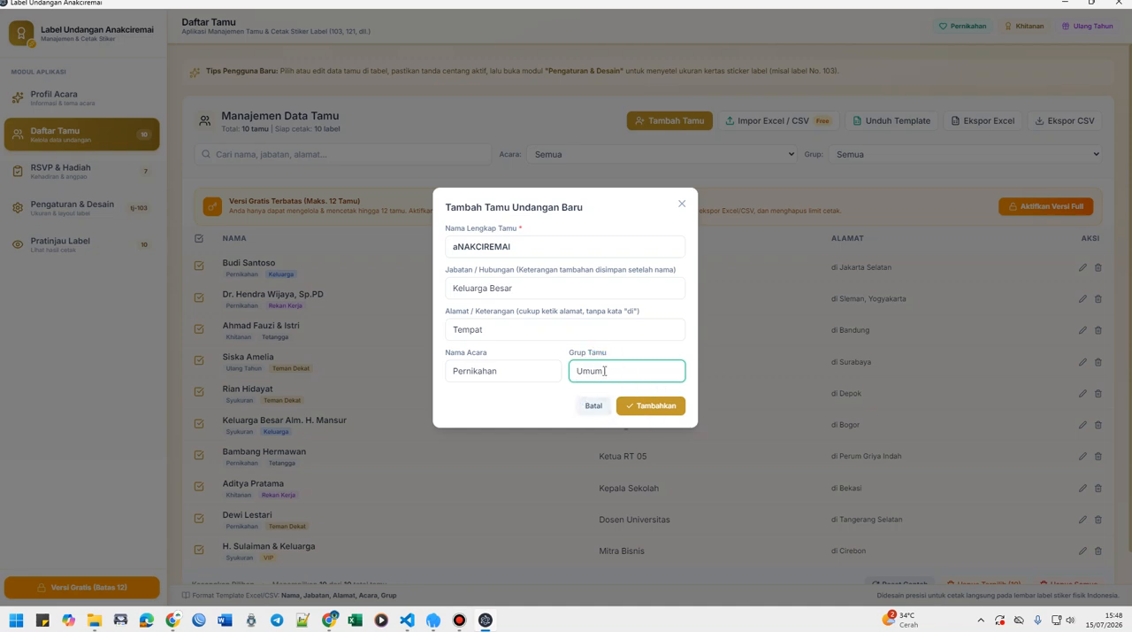
{"action": "left_click", "coordinate": [653, 406]}
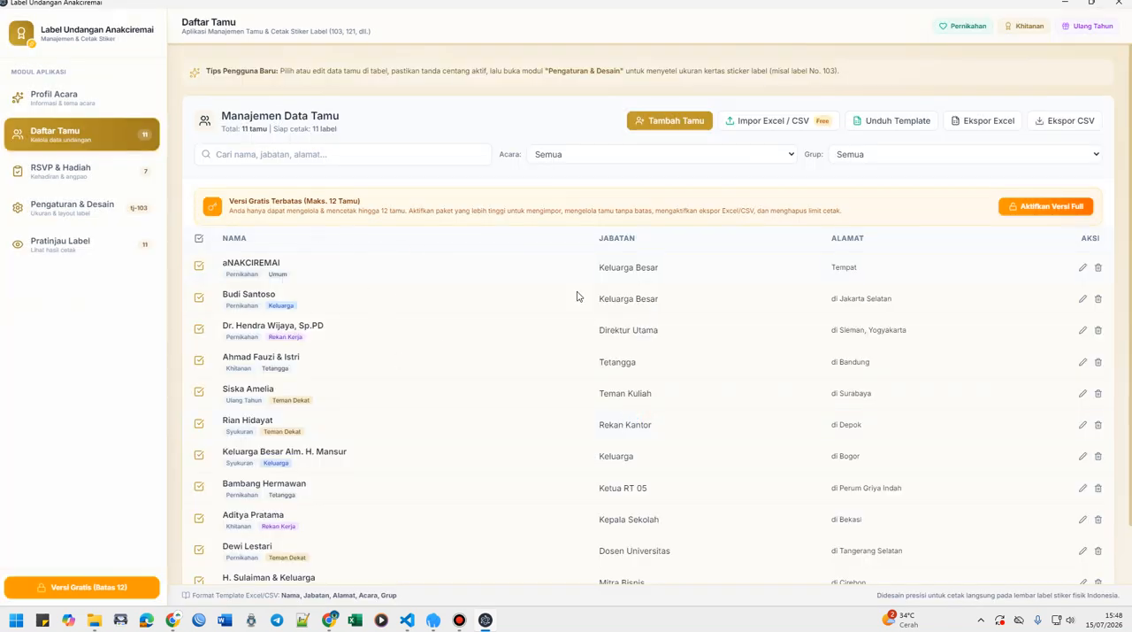
Add another guest by entering the guest's full name, keeping Keluarga Besar as the position and shortening the address to Tempat.
{"action": "scroll", "coordinate": [577, 301], "scroll_direction": "down", "scroll_amount": 1}
{"action": "scroll", "coordinate": [626, 336], "scroll_direction": "up", "scroll_amount": 1}
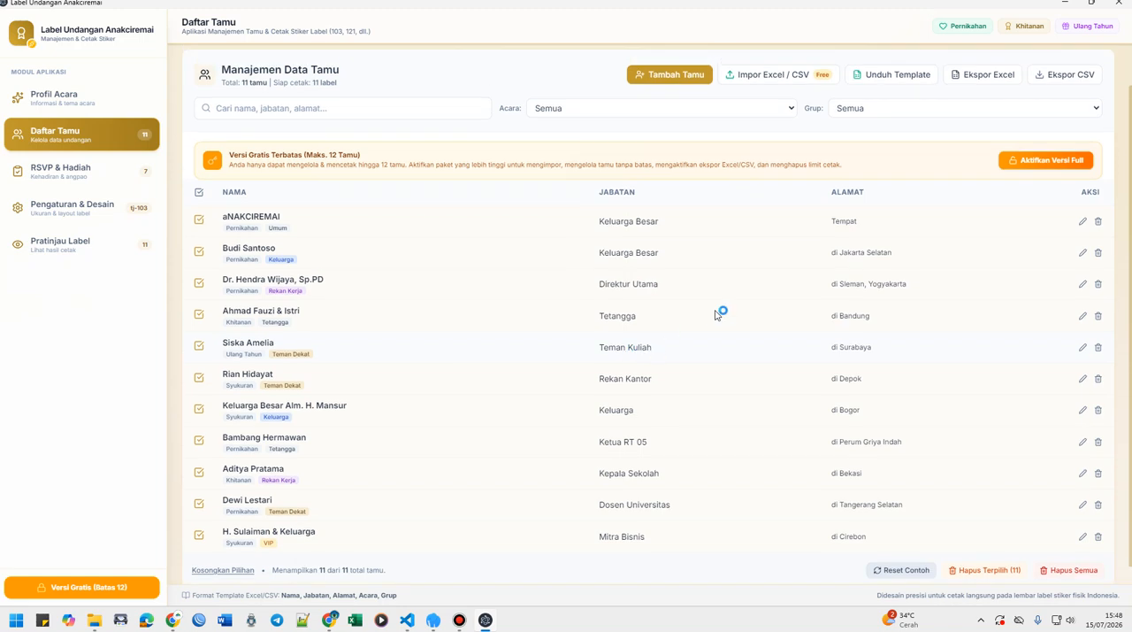
{"action": "left_click", "coordinate": [665, 122]}
{"action": "left_click", "coordinate": [511, 245]}
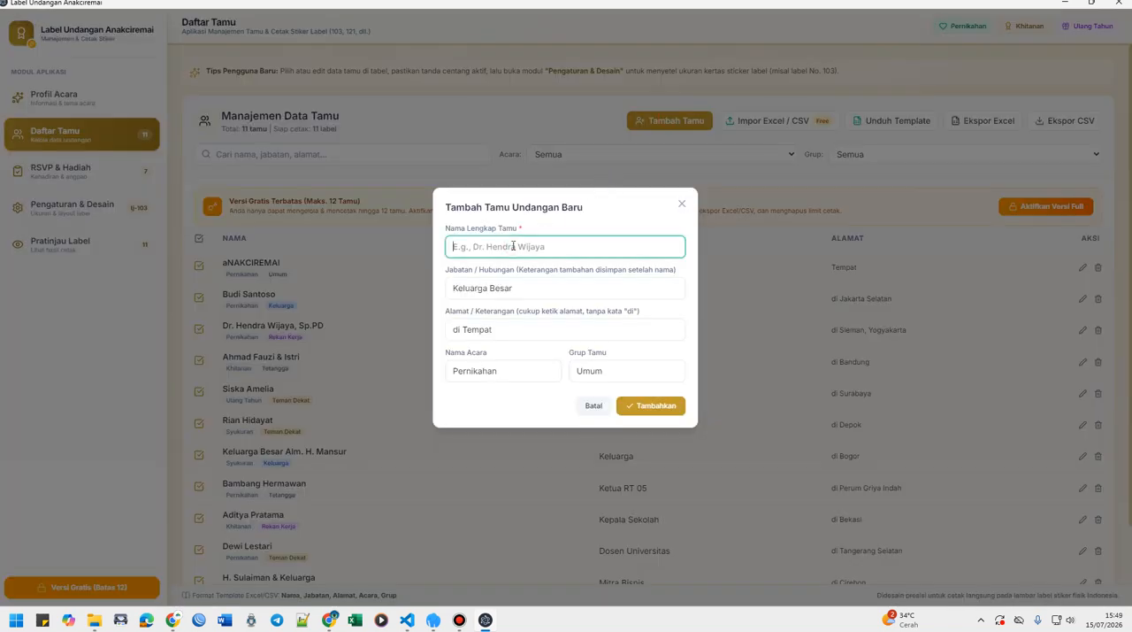
{"action": "type", "text": "rONALDO"}
{"action": "left_click", "coordinate": [489, 288]}
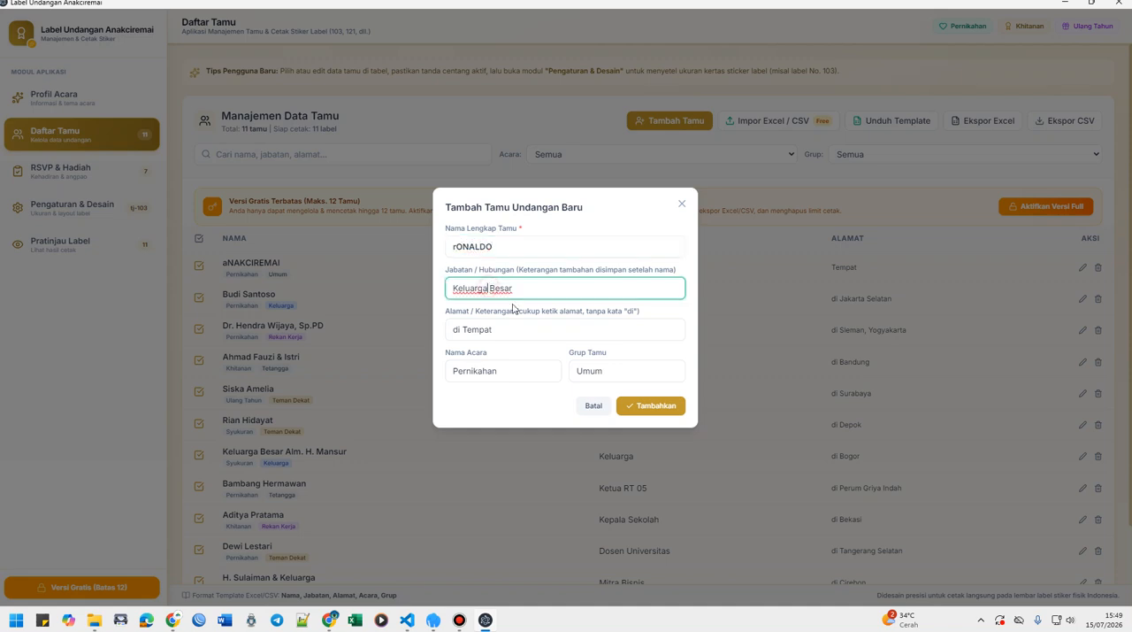
{"action": "double_click", "coordinate": [463, 328]}
{"action": "key", "text": "BackSpace"}
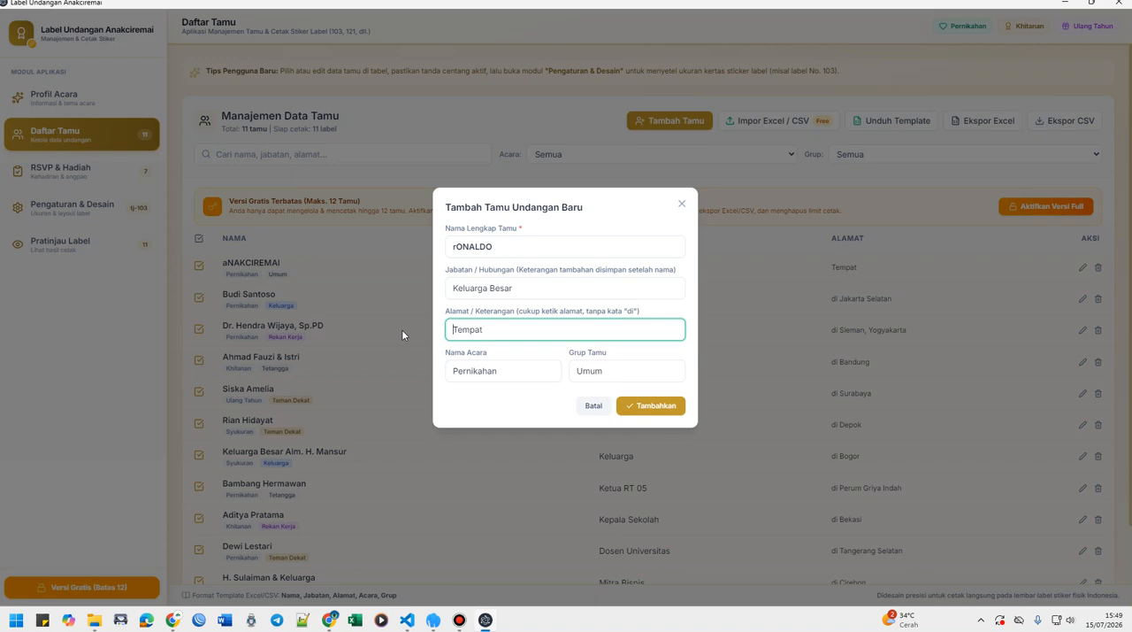
{"action": "left_click", "coordinate": [641, 408]}
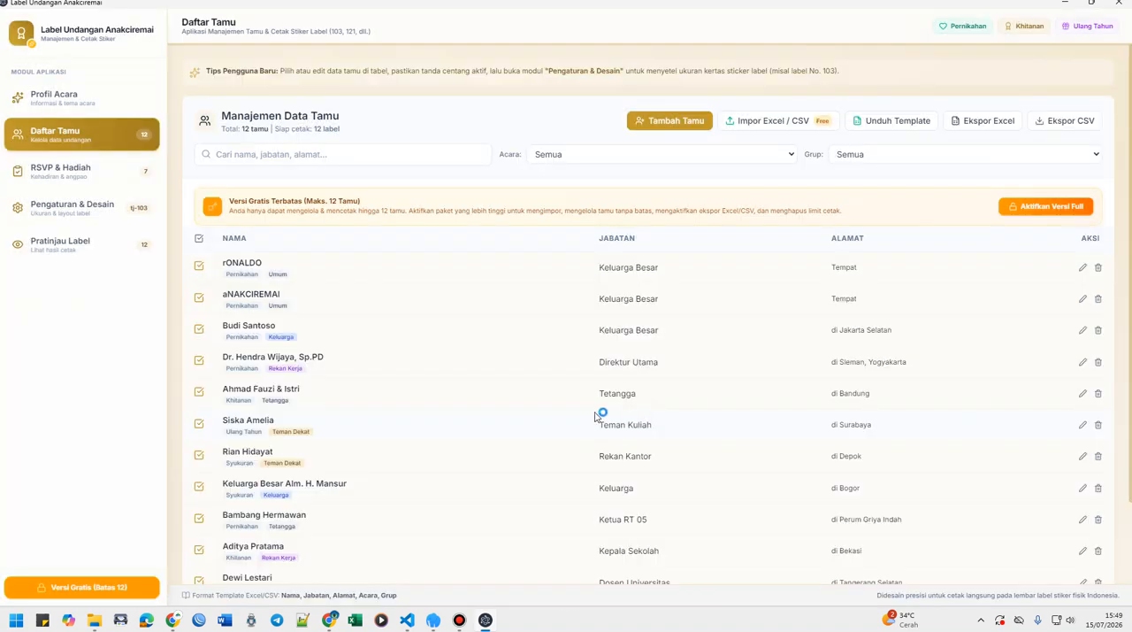
Glance at the RSVP & Hadiah records, try the custom label size, and set the sticker label size to Koala 103 (3×4).
{"action": "left_click", "coordinate": [64, 170]}
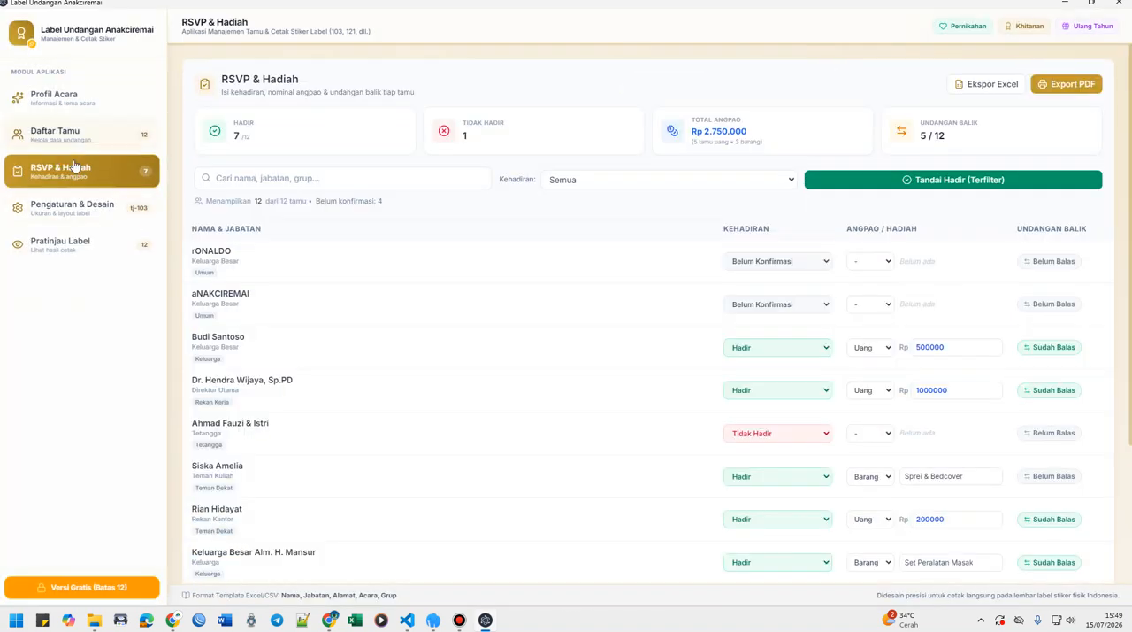
{"action": "left_click", "coordinate": [70, 214]}
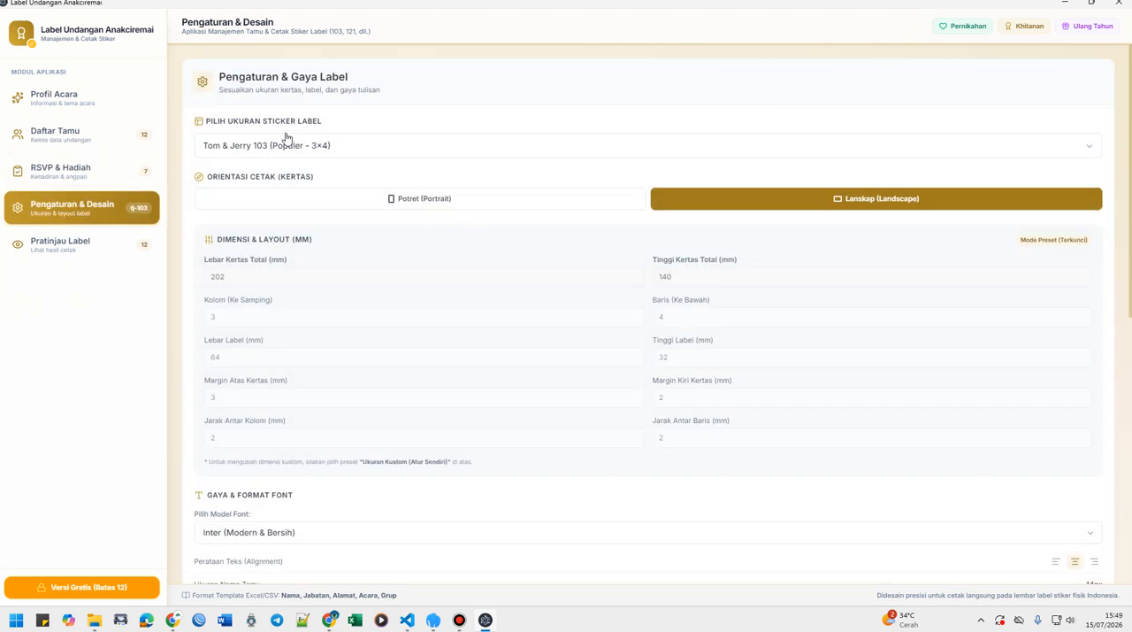
{"action": "left_click", "coordinate": [328, 153]}
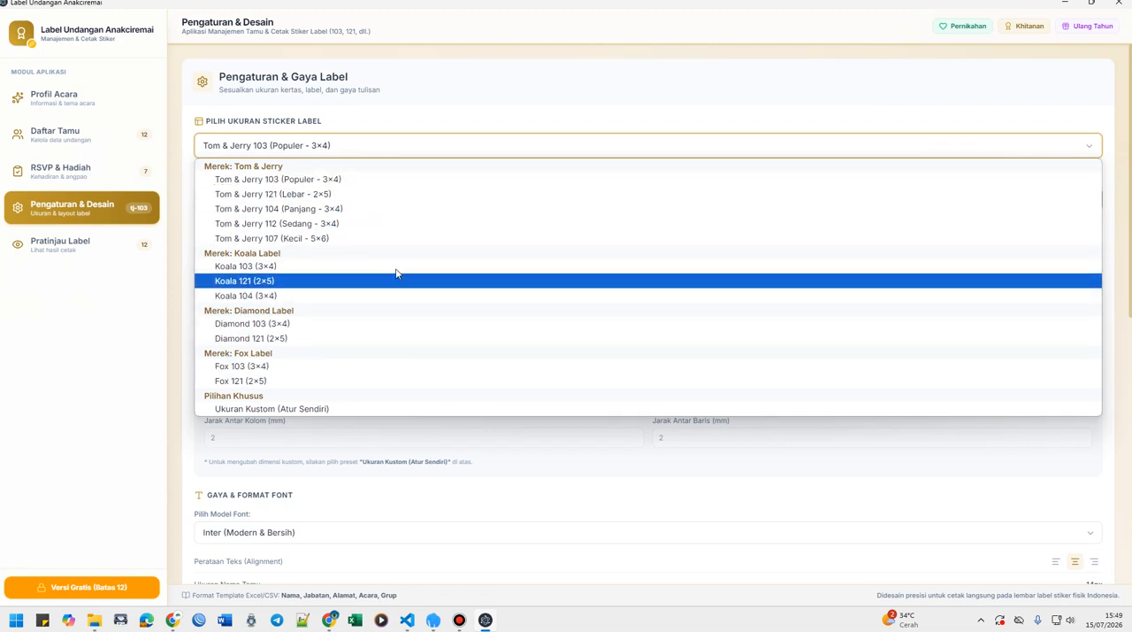
{"action": "left_click", "coordinate": [303, 408]}
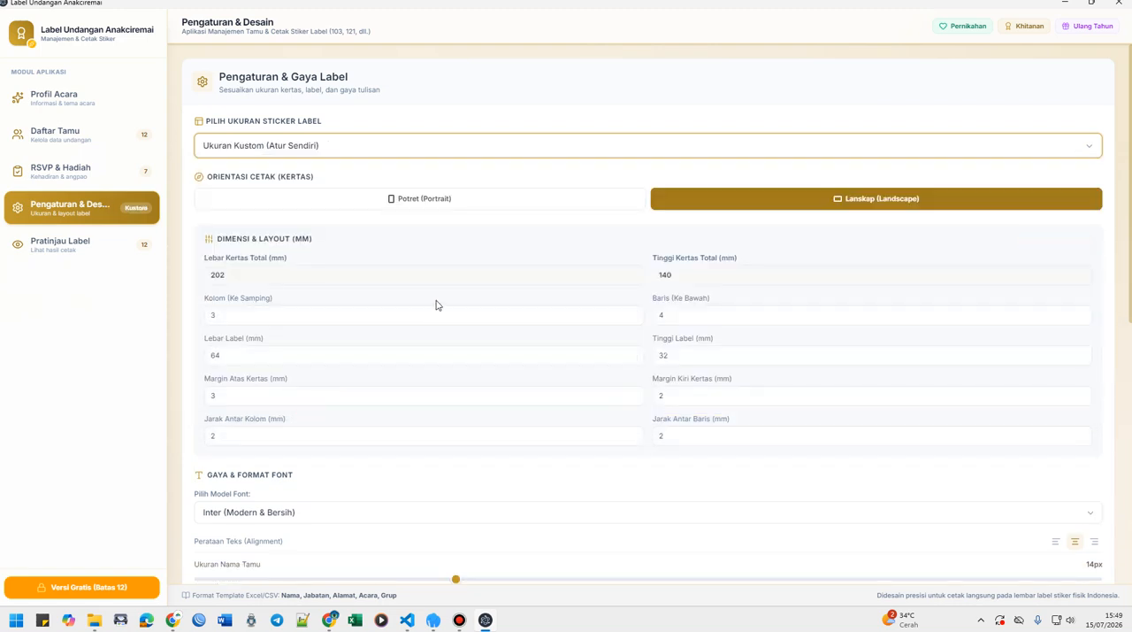
{"action": "left_click", "coordinate": [281, 147]}
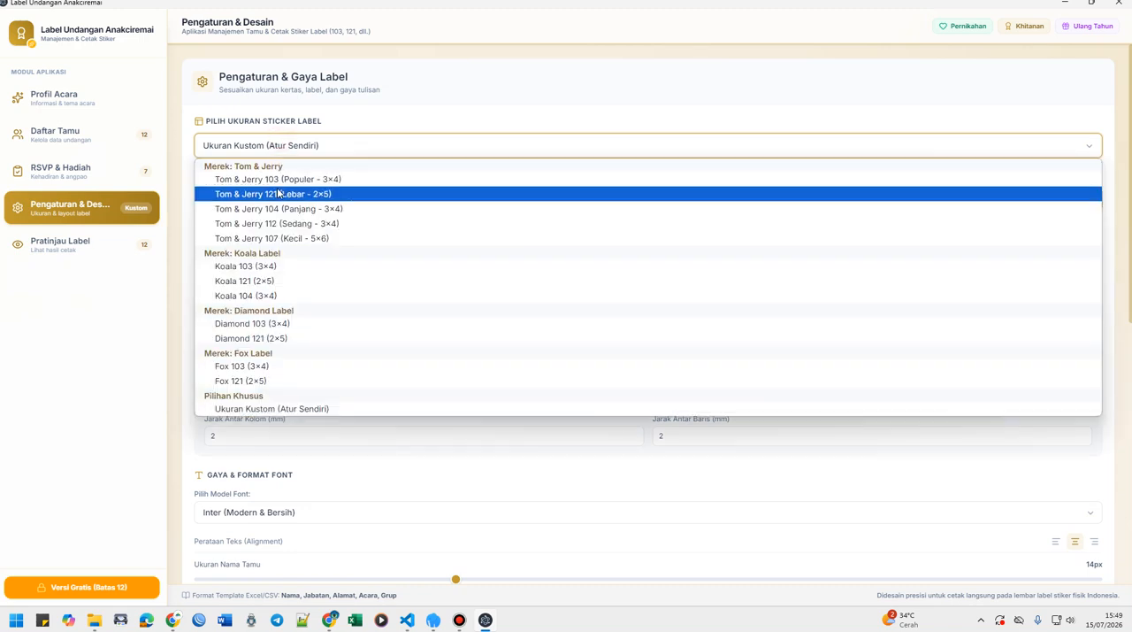
{"action": "left_click", "coordinate": [274, 269]}
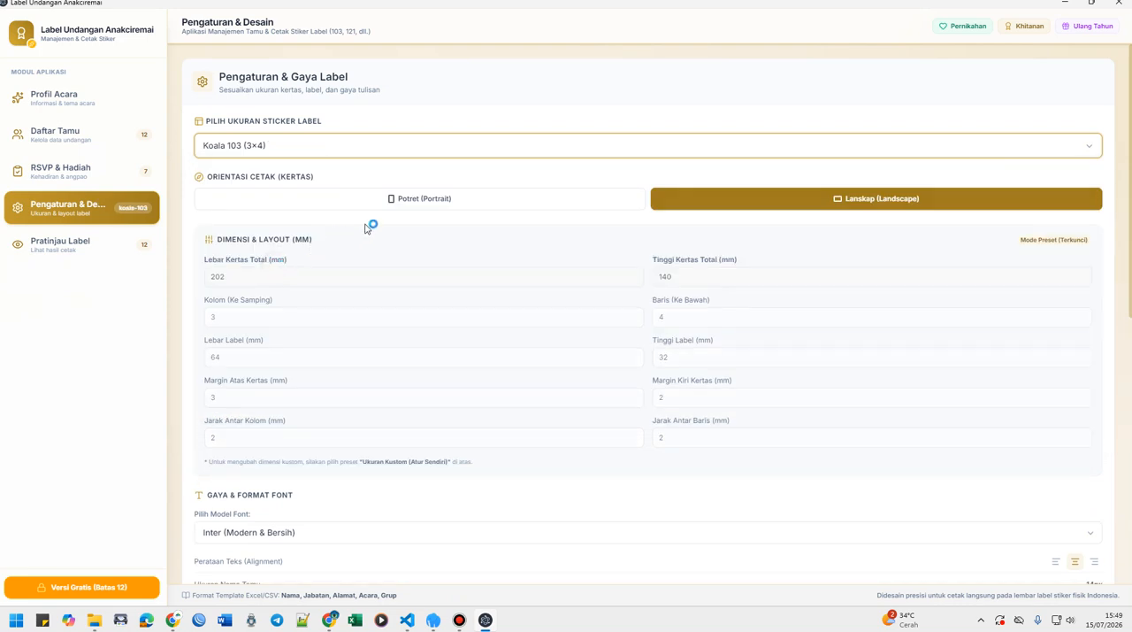
Examine the preset's paper and label dimensions and compare them with the print preview of the guest labels.
{"action": "scroll", "coordinate": [254, 276], "scroll_direction": "down", "scroll_amount": 2}
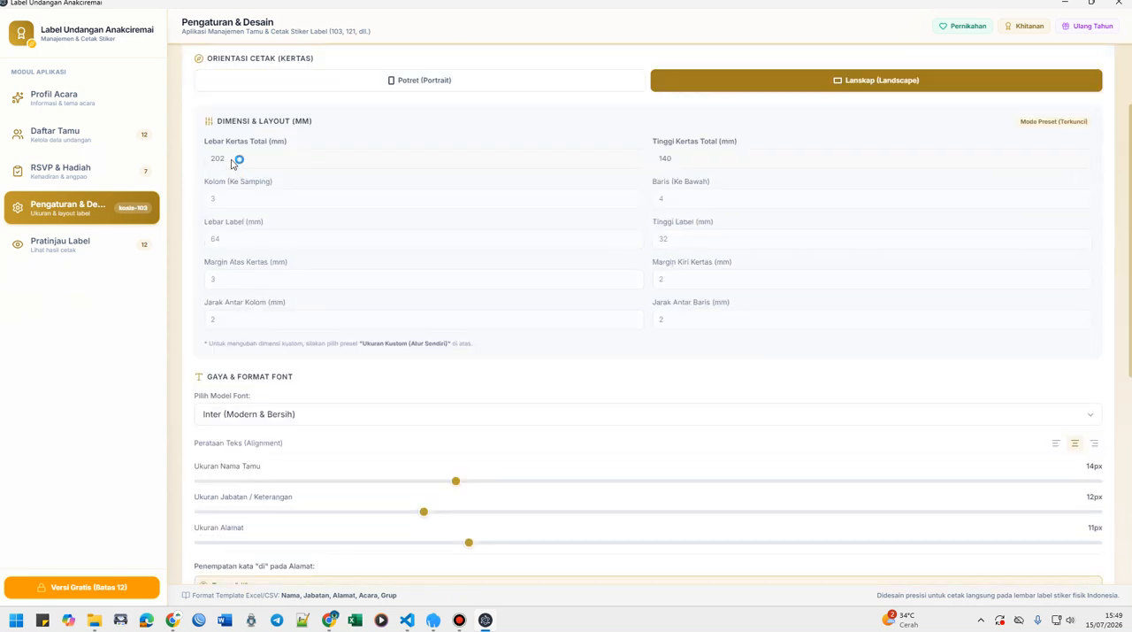
{"action": "scroll", "coordinate": [233, 168], "scroll_direction": "up", "scroll_amount": 1}
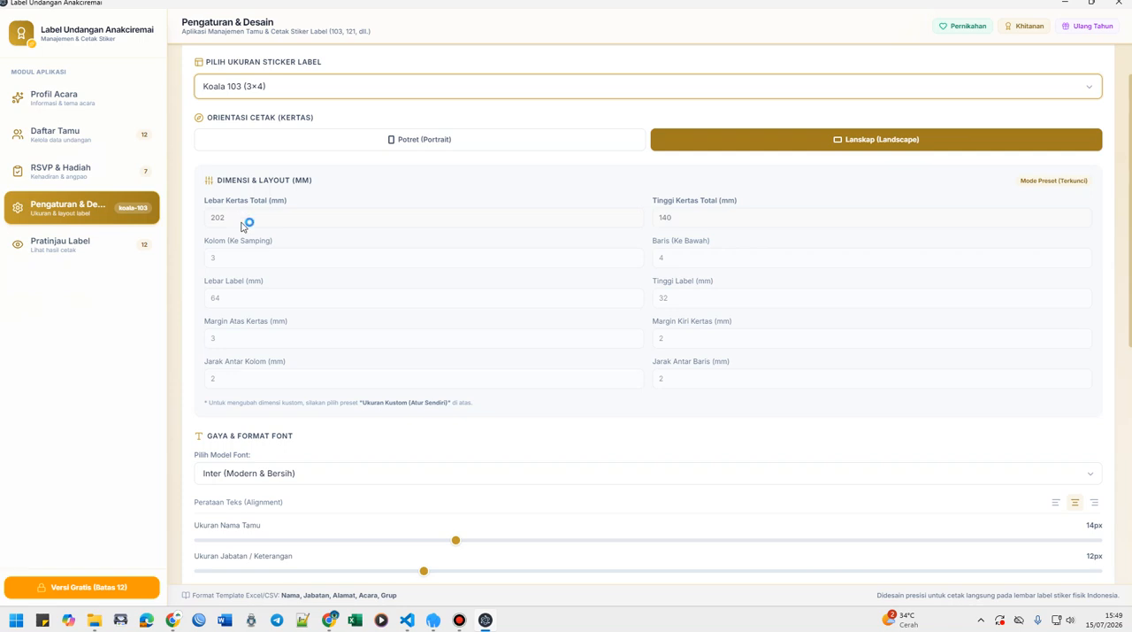
{"action": "left_click_drag", "start_coordinate": [684, 215], "coordinate": [652, 216]}
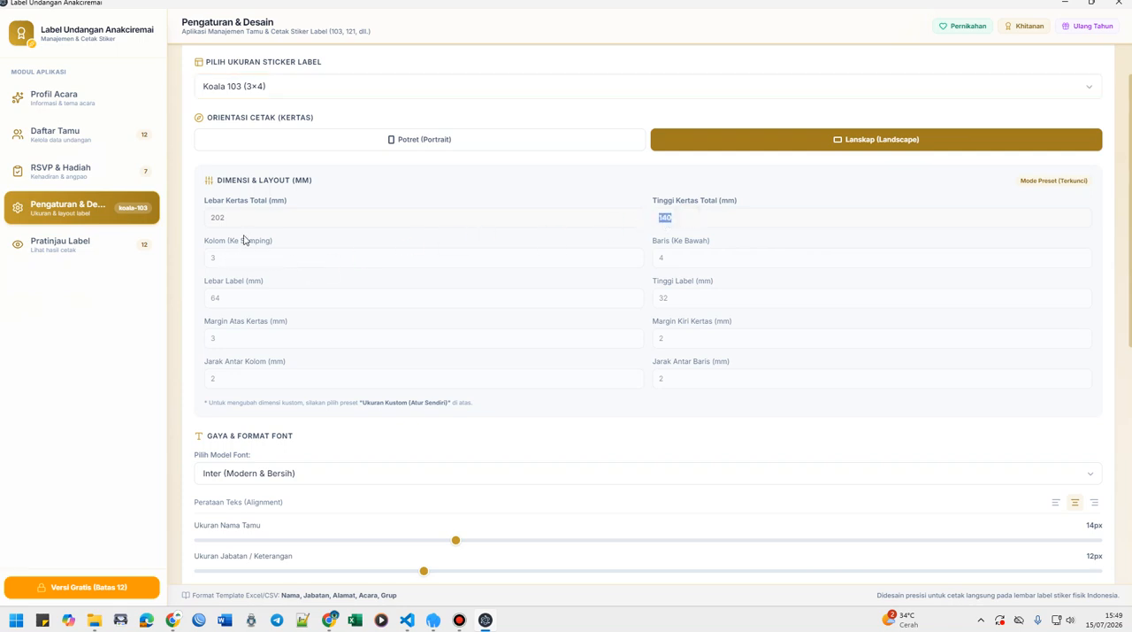
{"action": "scroll", "coordinate": [349, 455], "scroll_direction": "up", "scroll_amount": 1}
{"action": "left_click", "coordinate": [30, 250]}
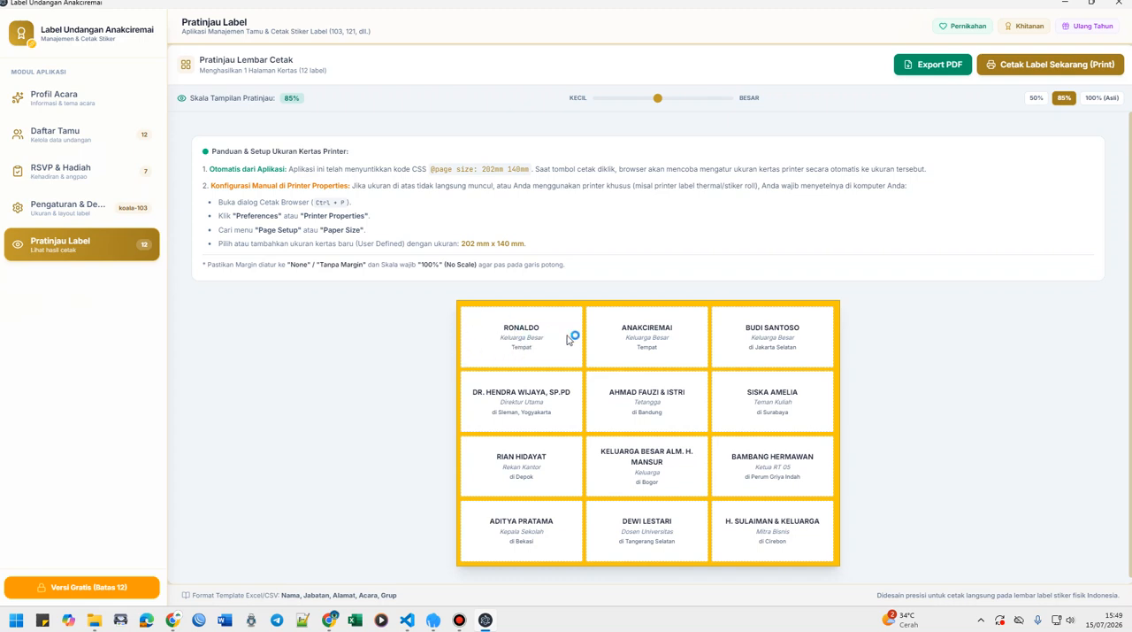
{"action": "left_click", "coordinate": [71, 218]}
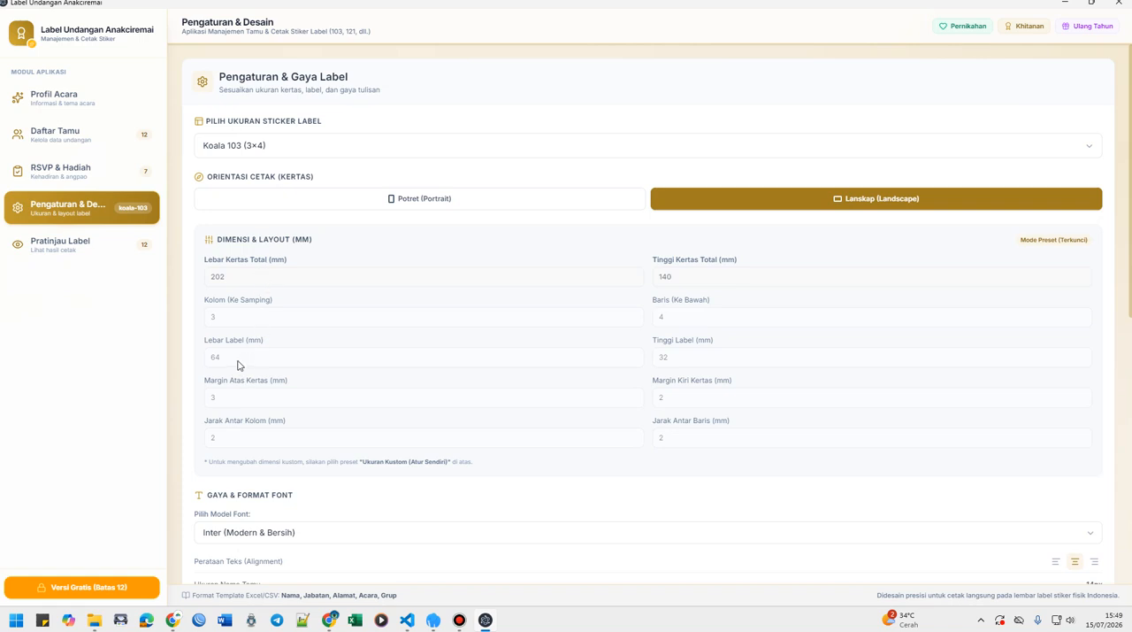
{"action": "left_click", "coordinate": [31, 240]}
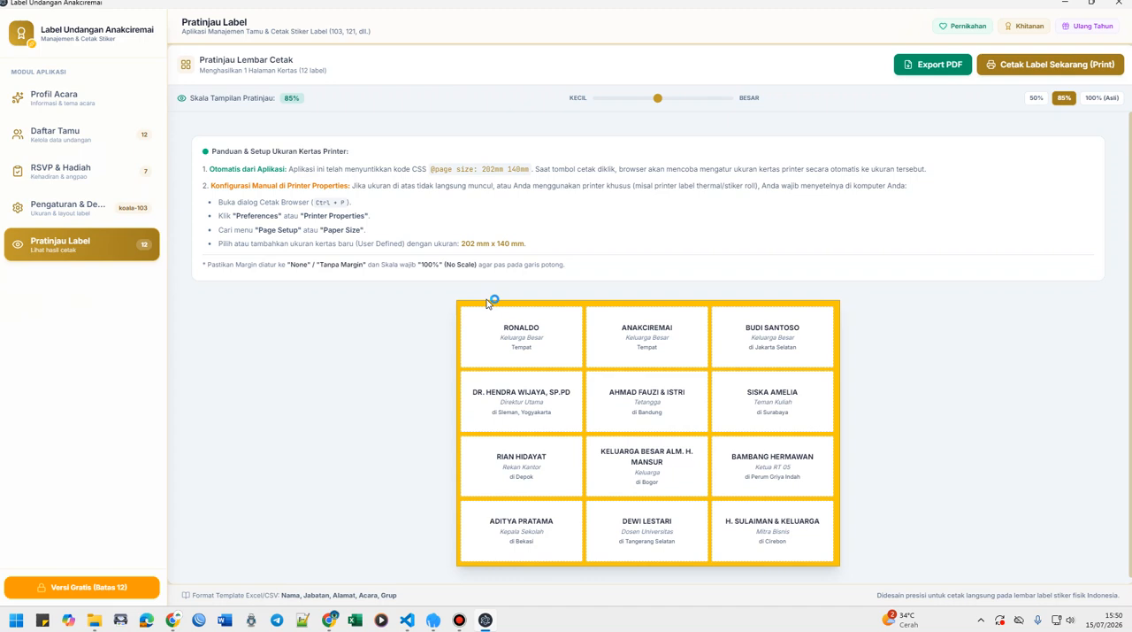
{"action": "left_click", "coordinate": [53, 211]}
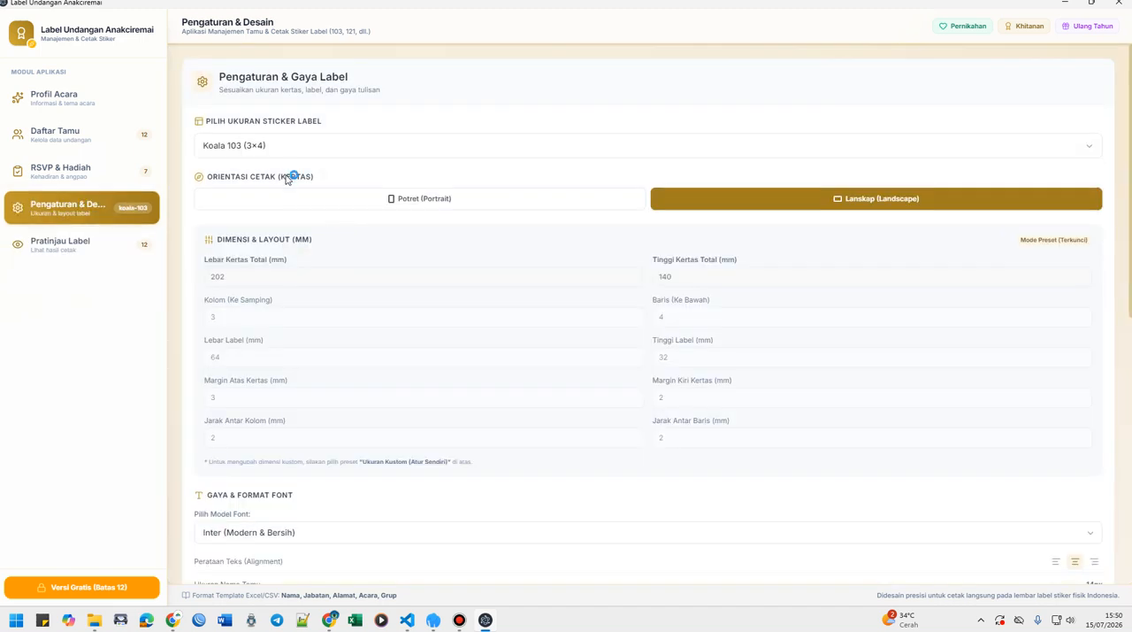
Set the sticker label size to Ukuran Kustom (Atur Sendiri), try the portrait orientation, and set the paper to Lanskap.
{"action": "left_click", "coordinate": [271, 149]}
{"action": "left_click", "coordinate": [258, 409]}
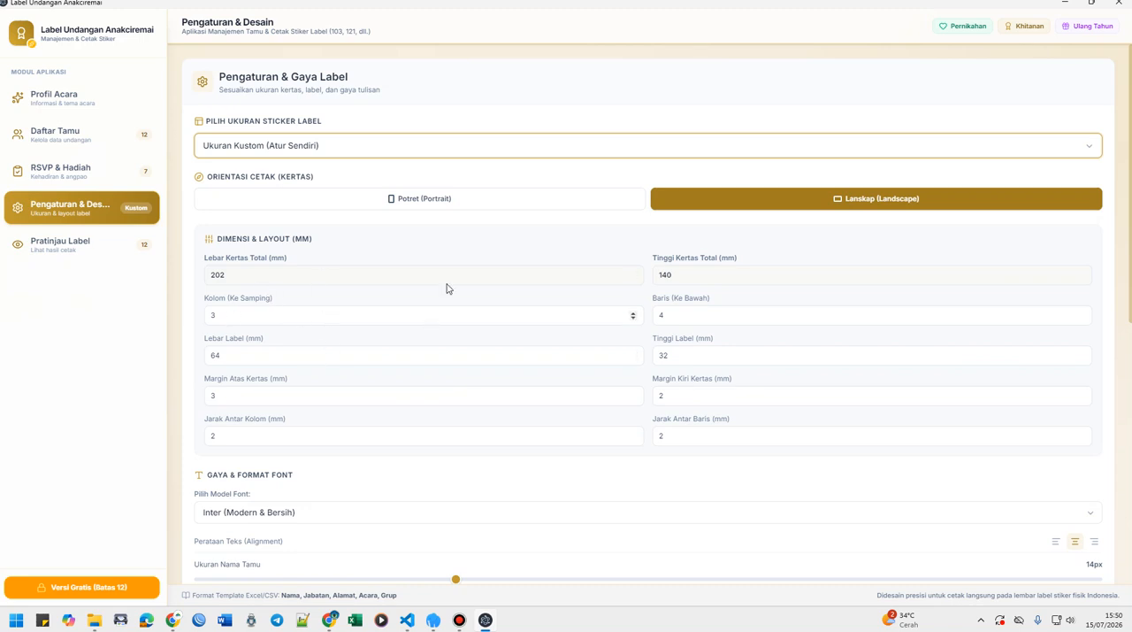
{"action": "left_click", "coordinate": [433, 205]}
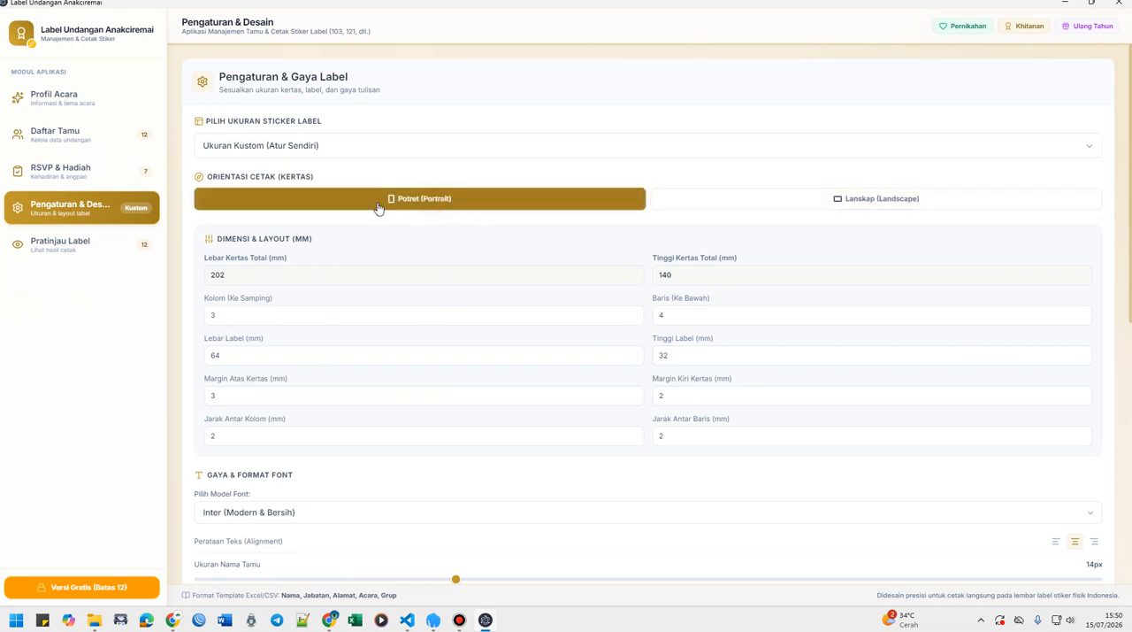
{"action": "left_click", "coordinate": [782, 210]}
{"action": "left_click", "coordinate": [568, 202]}
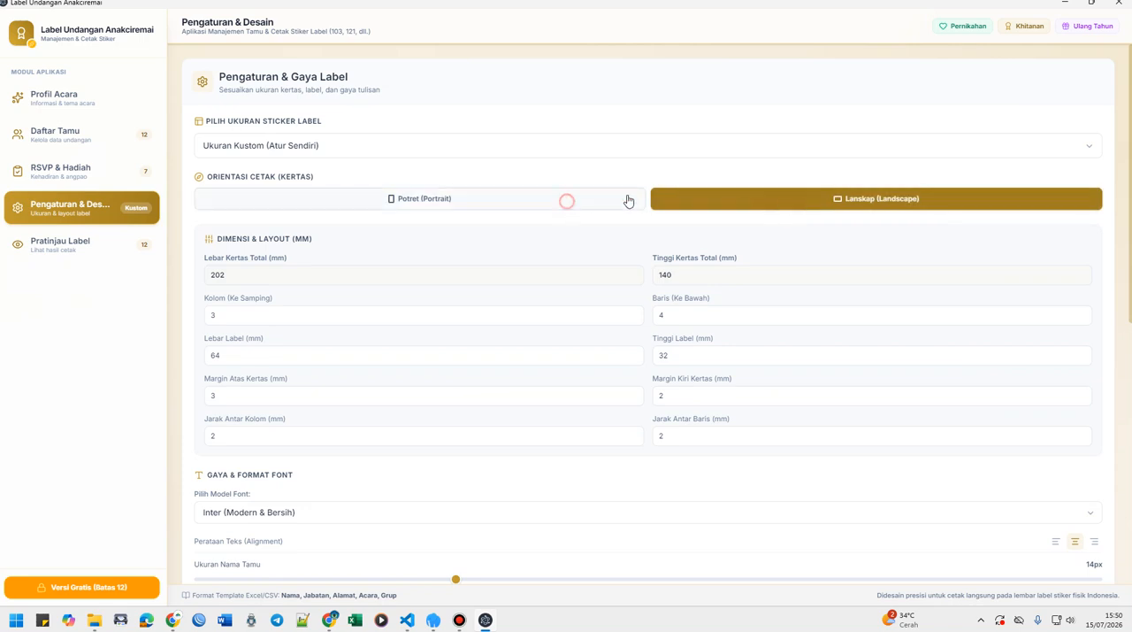
{"action": "left_click", "coordinate": [772, 198]}
Set the label text font to JetBrains Mono (Sederhana & Rapi).
{"action": "scroll", "coordinate": [395, 319], "scroll_direction": "down", "scroll_amount": 3}
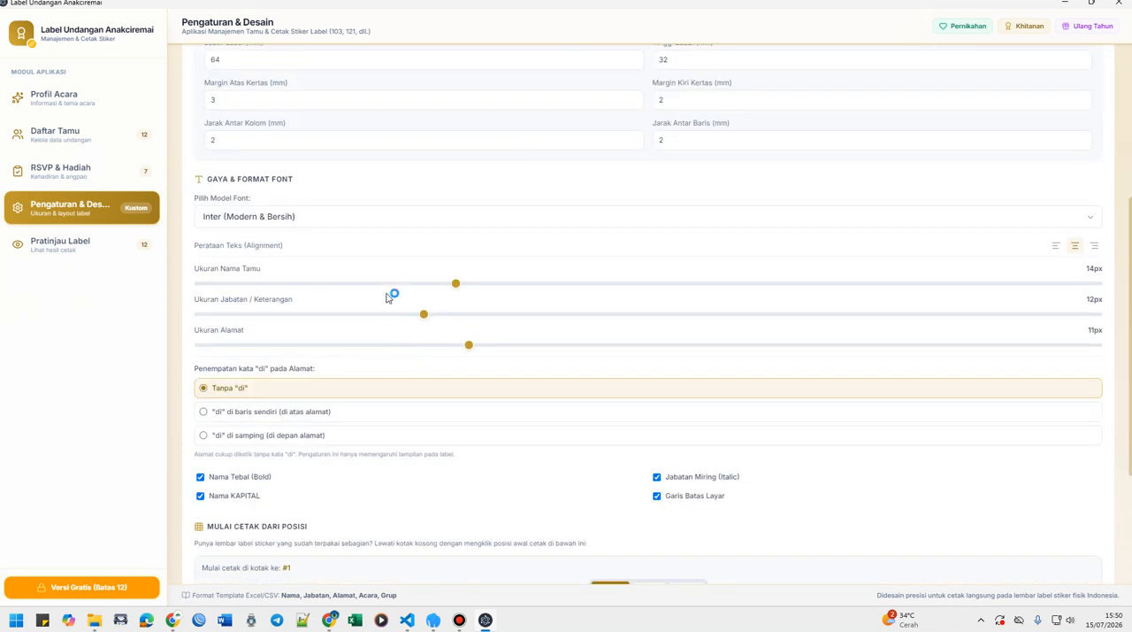
{"action": "left_click", "coordinate": [383, 221]}
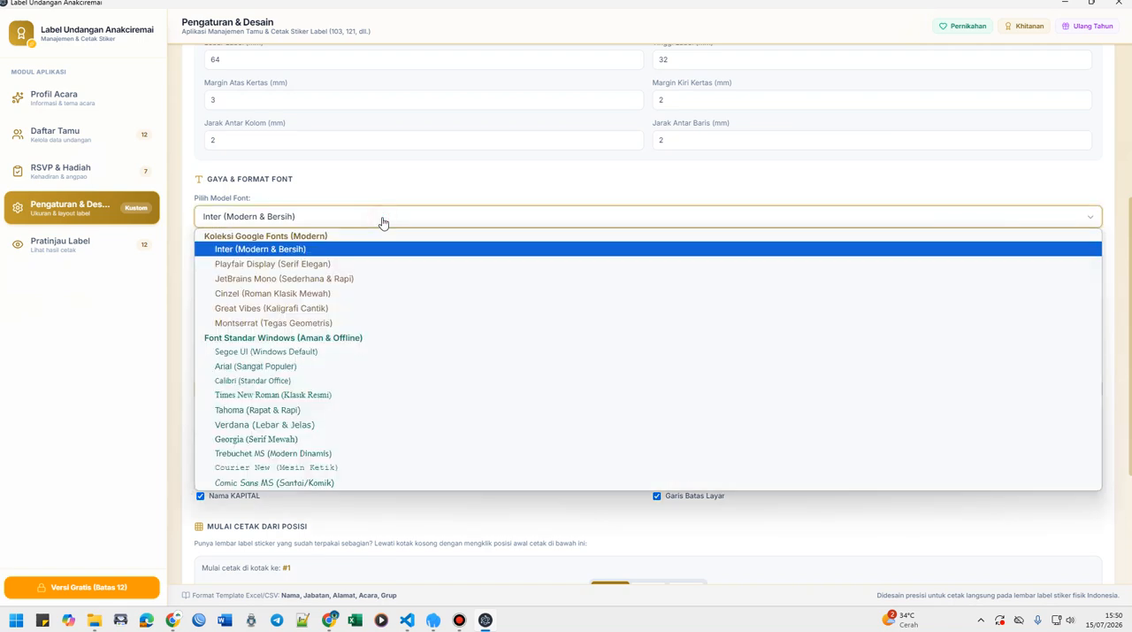
{"action": "left_click", "coordinate": [357, 279]}
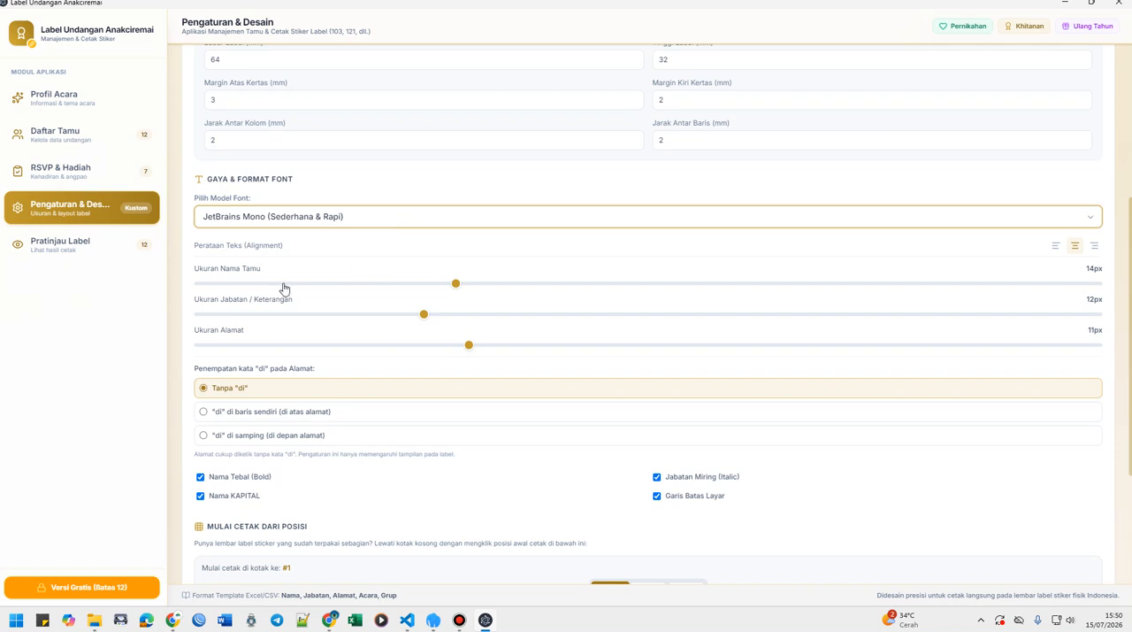
Try adjusting the guest name and position text sizes, and place the word "di" on its own line above the address.
{"action": "left_click", "coordinate": [456, 284]}
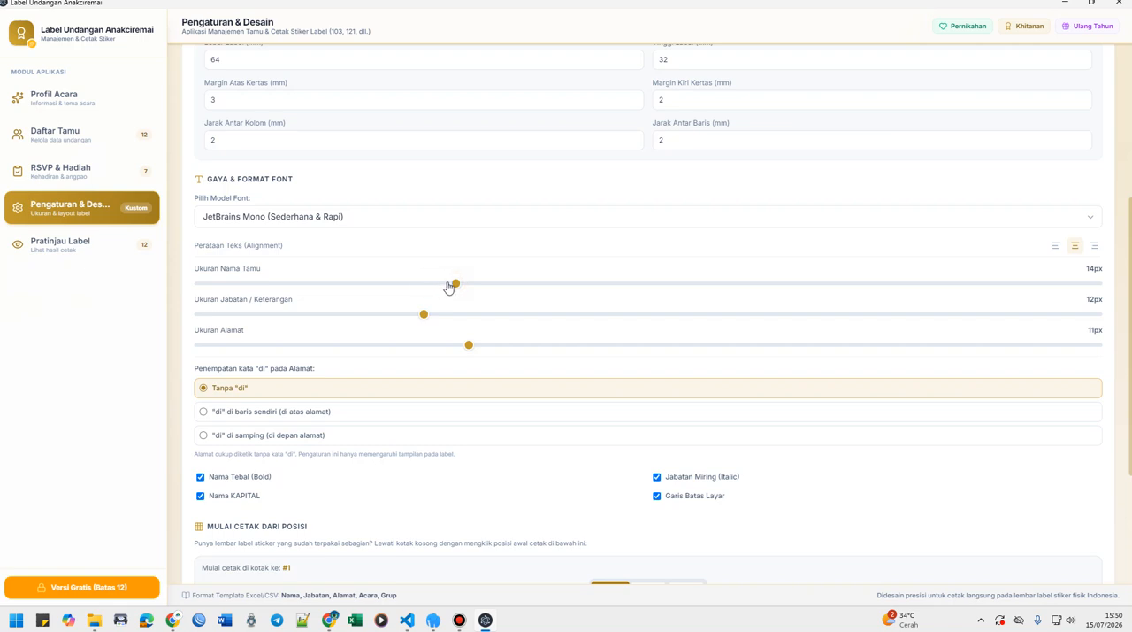
{"action": "left_click", "coordinate": [453, 284]}
{"action": "left_click", "coordinate": [247, 411]}
{"action": "left_click", "coordinate": [421, 316]}
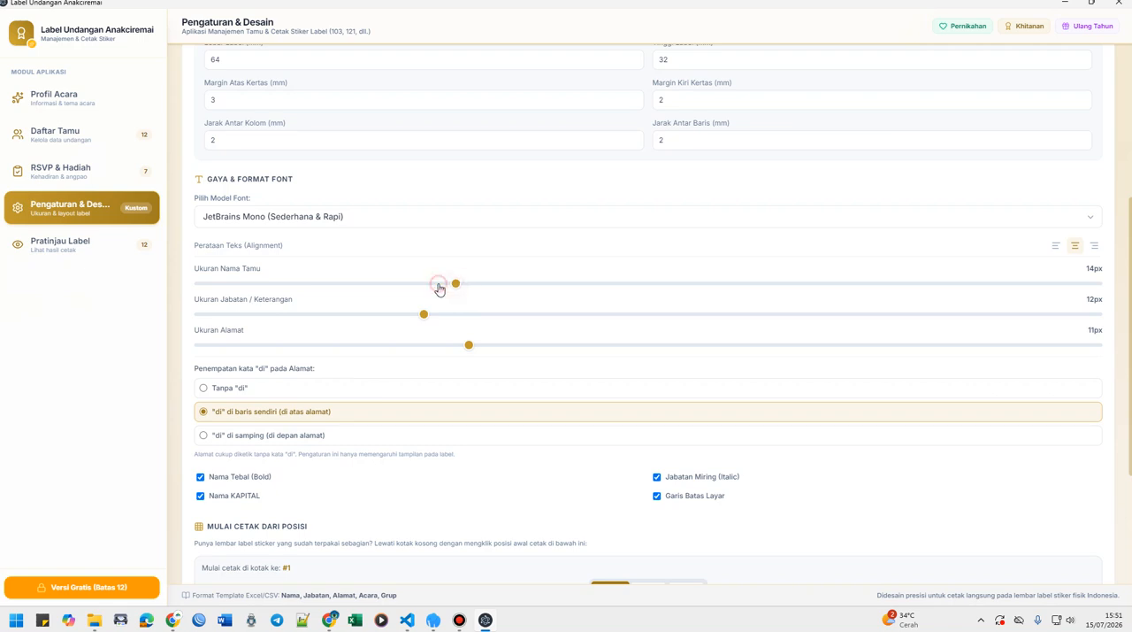
{"action": "left_click", "coordinate": [440, 285]}
{"action": "scroll", "coordinate": [406, 301], "scroll_direction": "down", "scroll_amount": 2}
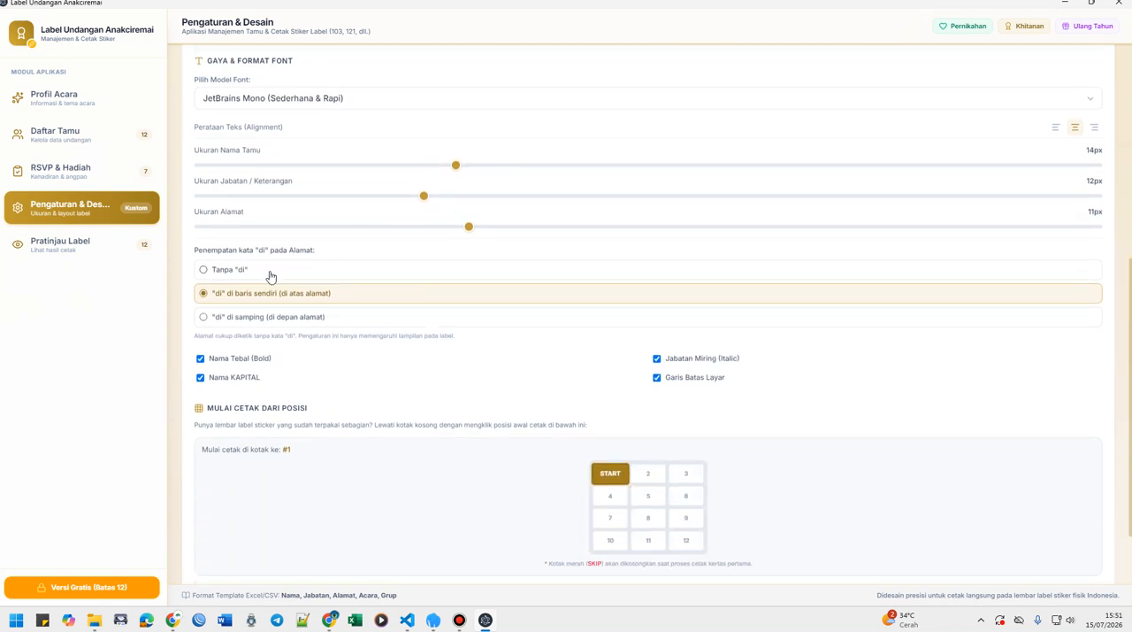
Try the address without "di", switch "di" back to its own line above the address, and preview the labels.
{"action": "left_click", "coordinate": [232, 273]}
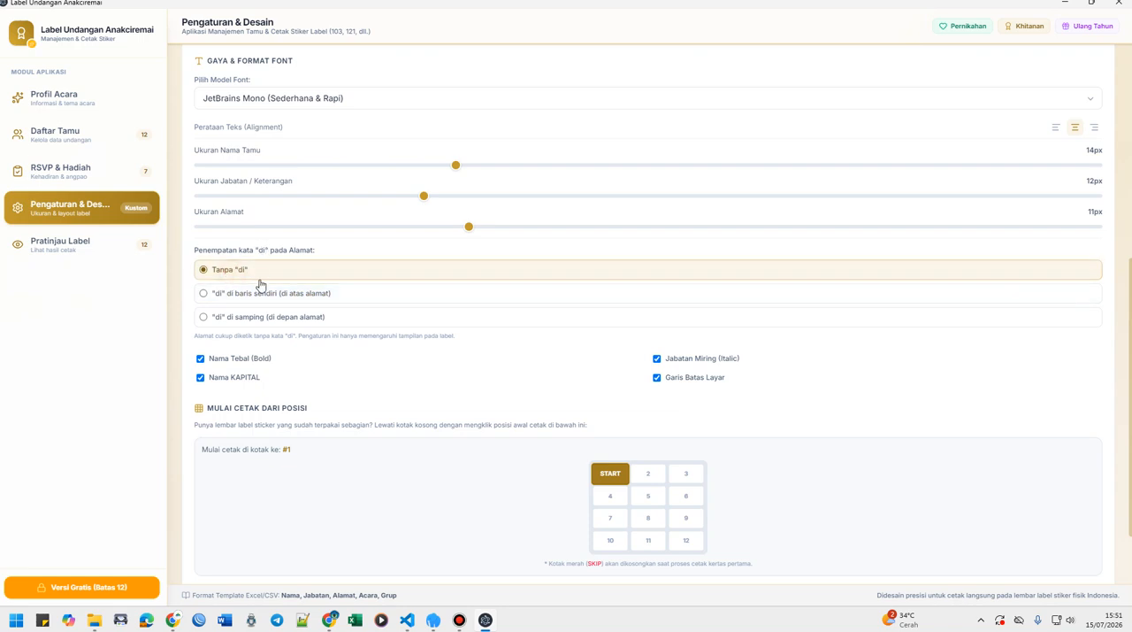
{"action": "scroll", "coordinate": [260, 286], "scroll_direction": "up", "scroll_amount": 2}
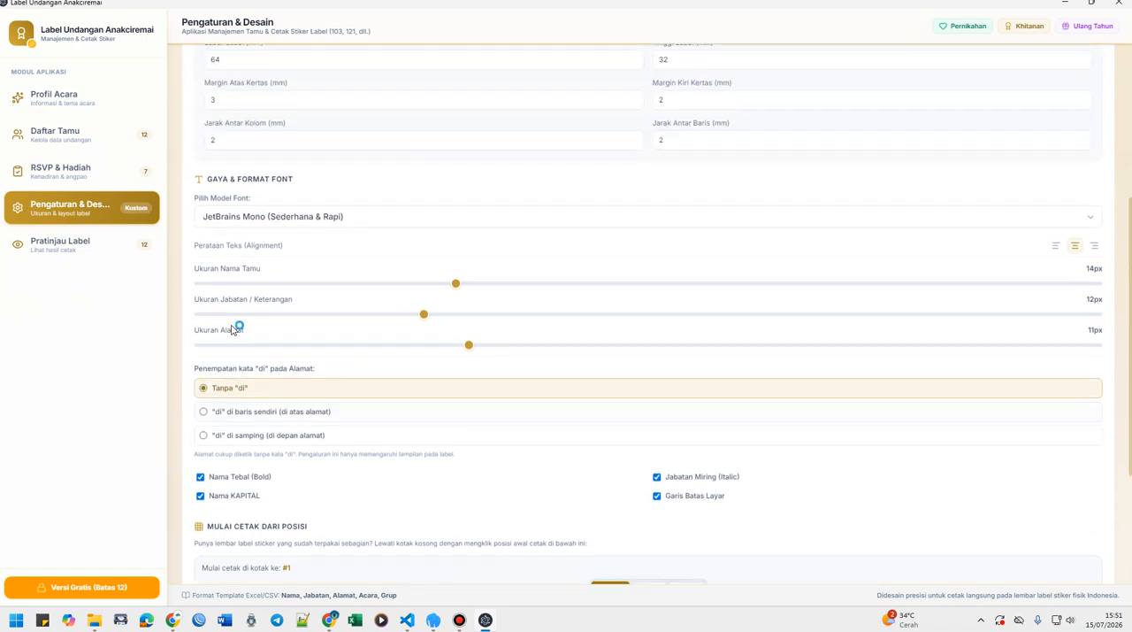
{"action": "left_click", "coordinate": [222, 422]}
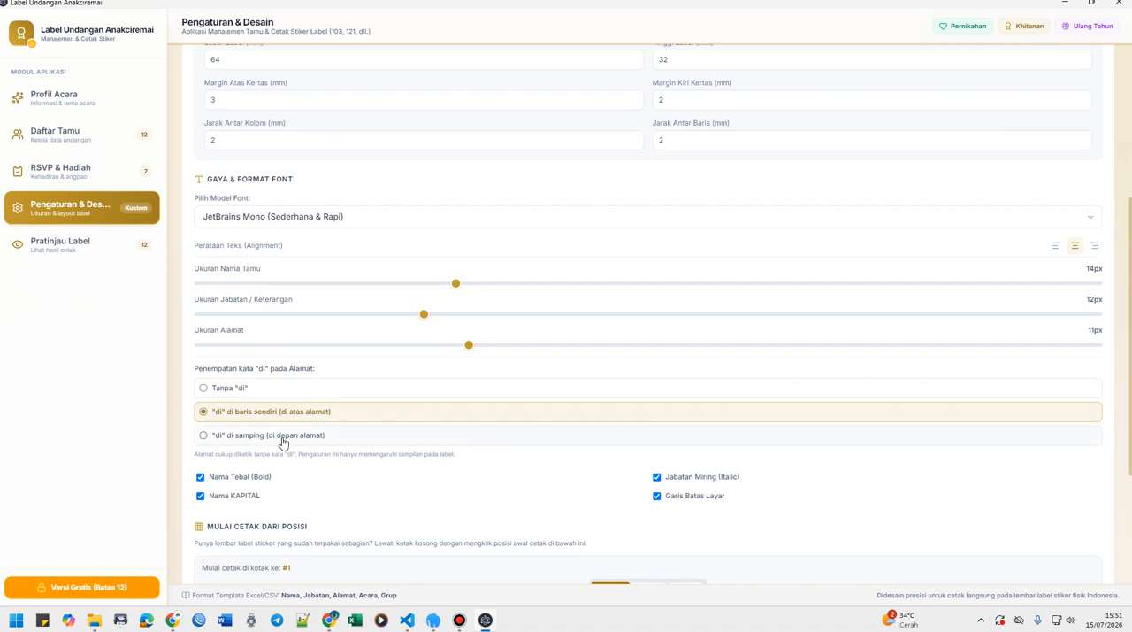
{"action": "left_click", "coordinate": [60, 241]}
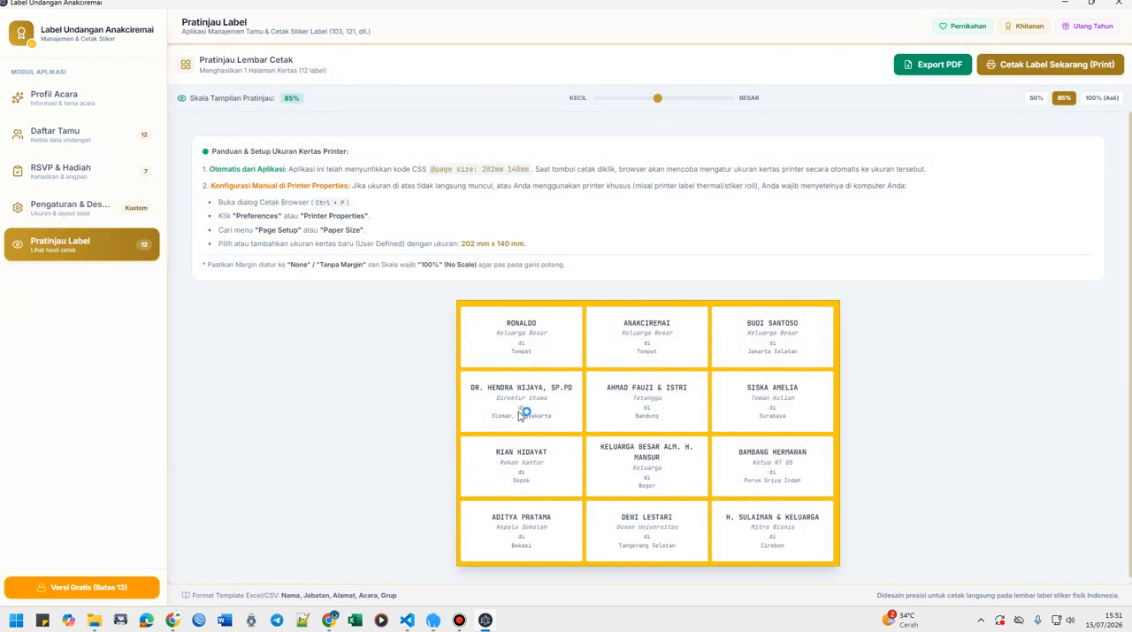
Place the word "di" beside the address on the same line and preview the label sheet.
{"action": "left_click", "coordinate": [102, 210]}
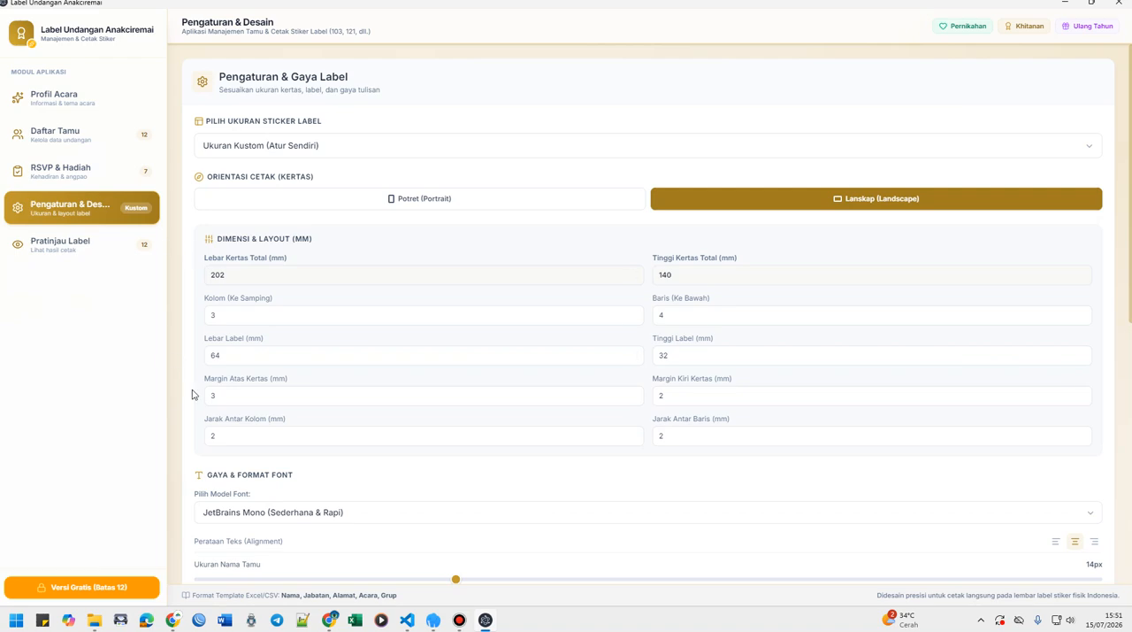
{"action": "scroll", "coordinate": [266, 460], "scroll_direction": "down", "scroll_amount": 5}
{"action": "left_click", "coordinate": [238, 493]}
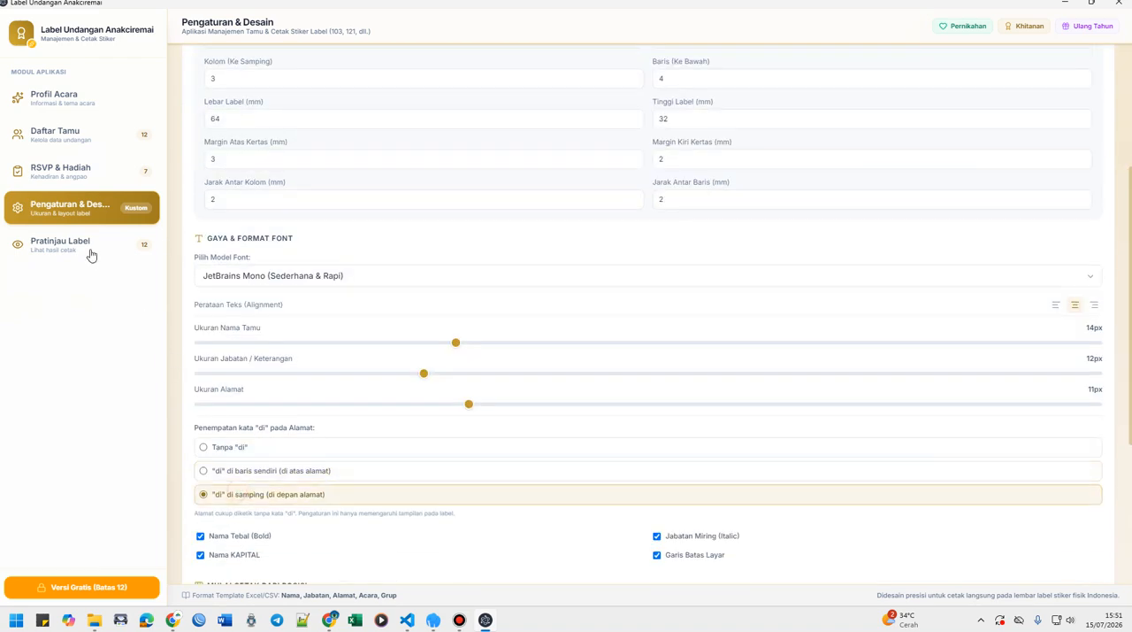
{"action": "left_click", "coordinate": [90, 253]}
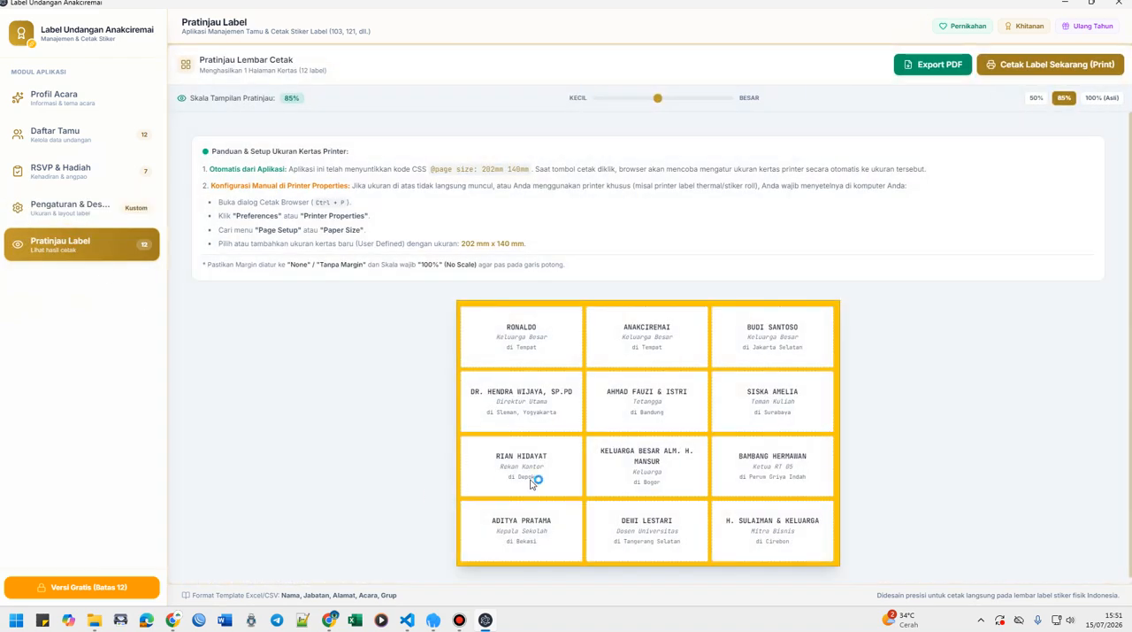
Turn off bold for the guest names, try toggling their capitals option, and preview the label sheet.
{"action": "left_click", "coordinate": [70, 214]}
{"action": "scroll", "coordinate": [359, 382], "scroll_direction": "down", "scroll_amount": 8}
{"action": "scroll", "coordinate": [359, 388], "scroll_direction": "down", "scroll_amount": 1}
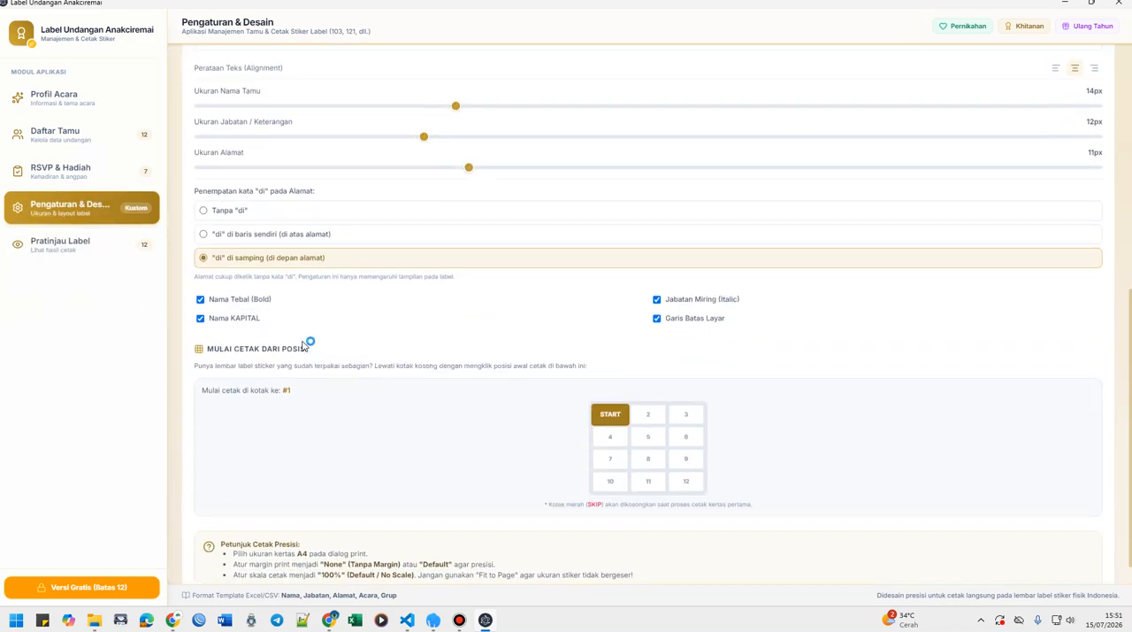
{"action": "left_click", "coordinate": [233, 303]}
{"action": "left_click", "coordinate": [224, 321]}
{"action": "left_click", "coordinate": [224, 321]}
{"action": "scroll", "coordinate": [272, 387], "scroll_direction": "down", "scroll_amount": 1}
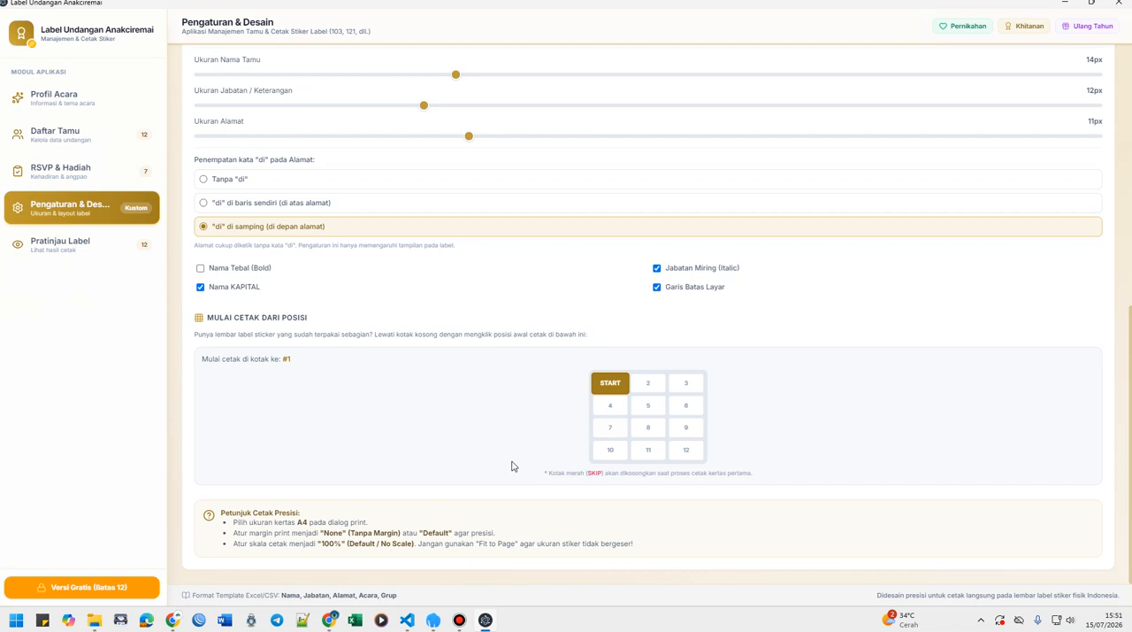
{"action": "left_click", "coordinate": [49, 250]}
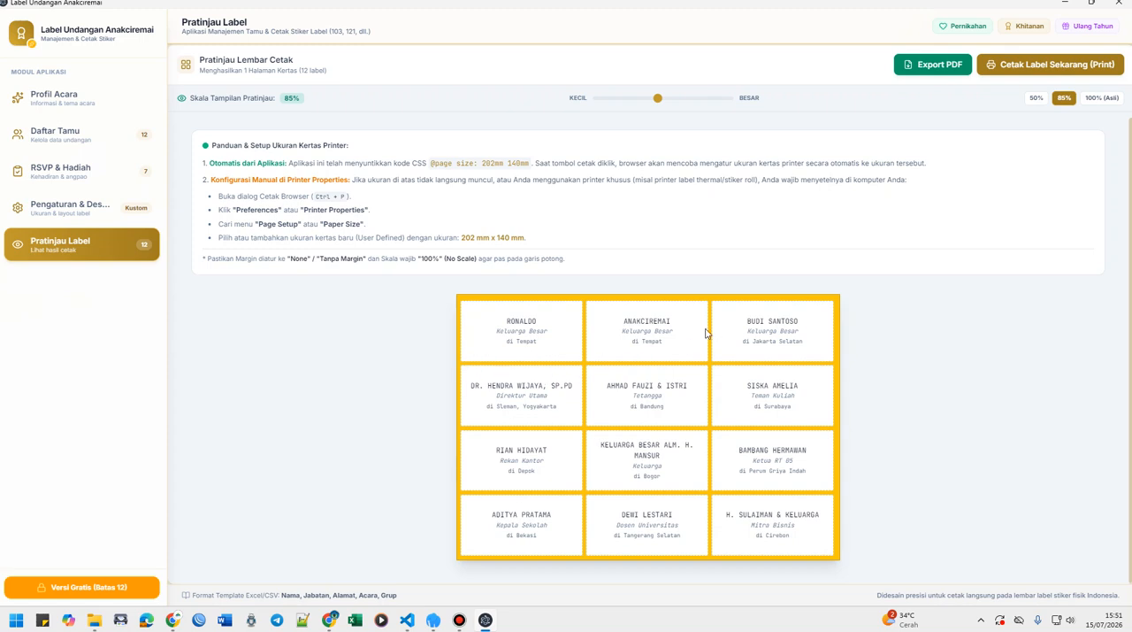
Start printing the labels and examine the Brother DCP-T720DW printer's printing preferences without changing them.
{"action": "left_click", "coordinate": [1036, 63]}
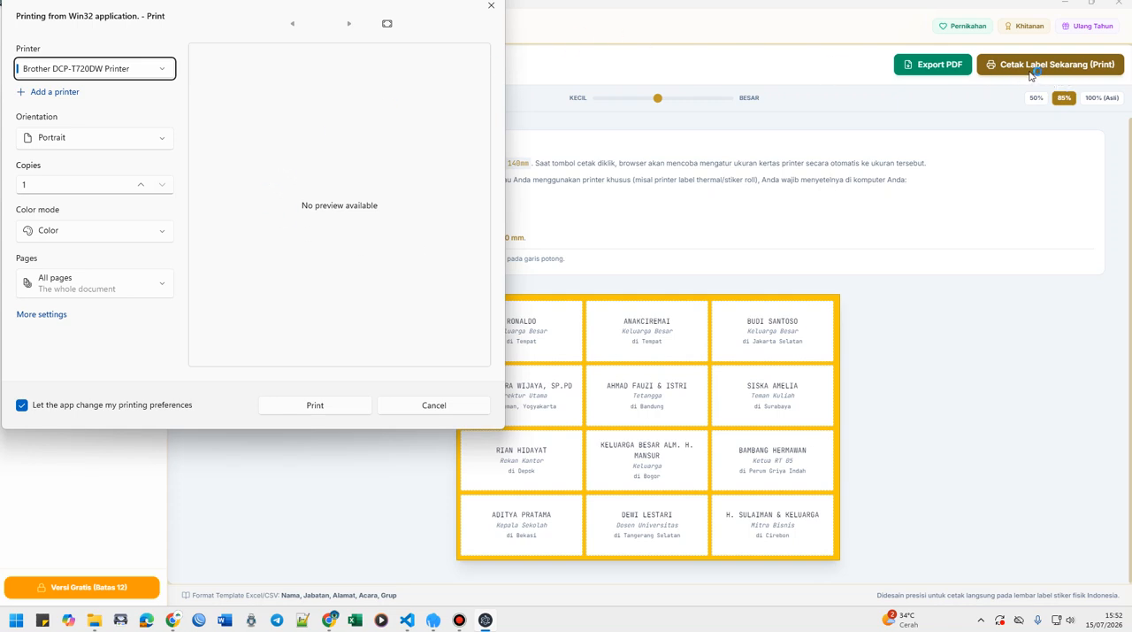
{"action": "left_click", "coordinate": [151, 76]}
{"action": "left_click", "coordinate": [151, 76]}
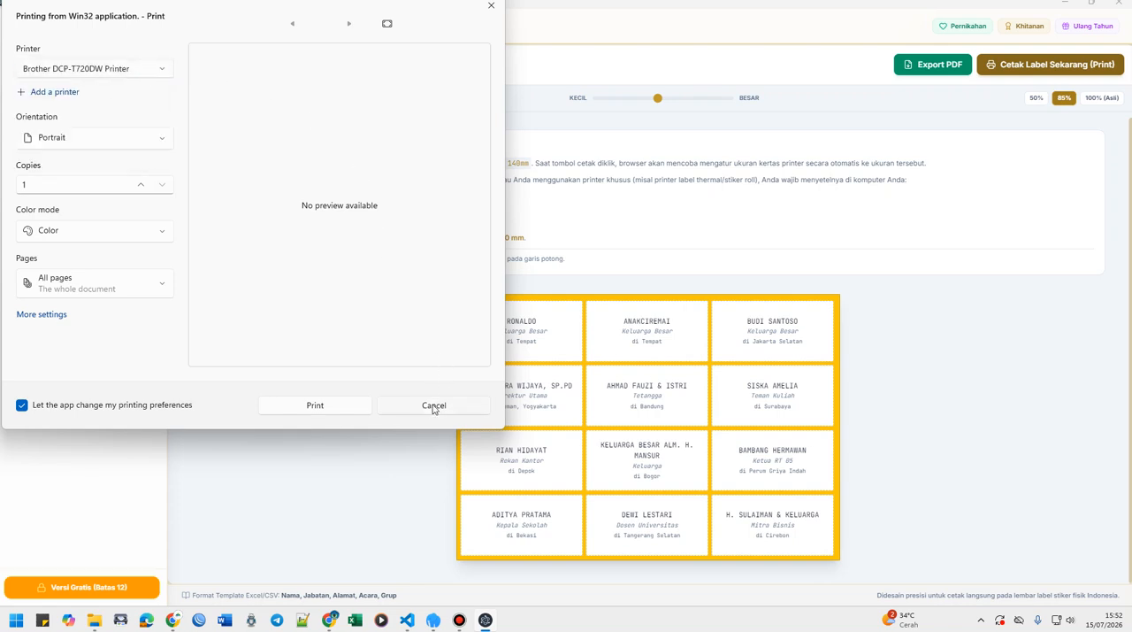
{"action": "left_click", "coordinate": [121, 69]}
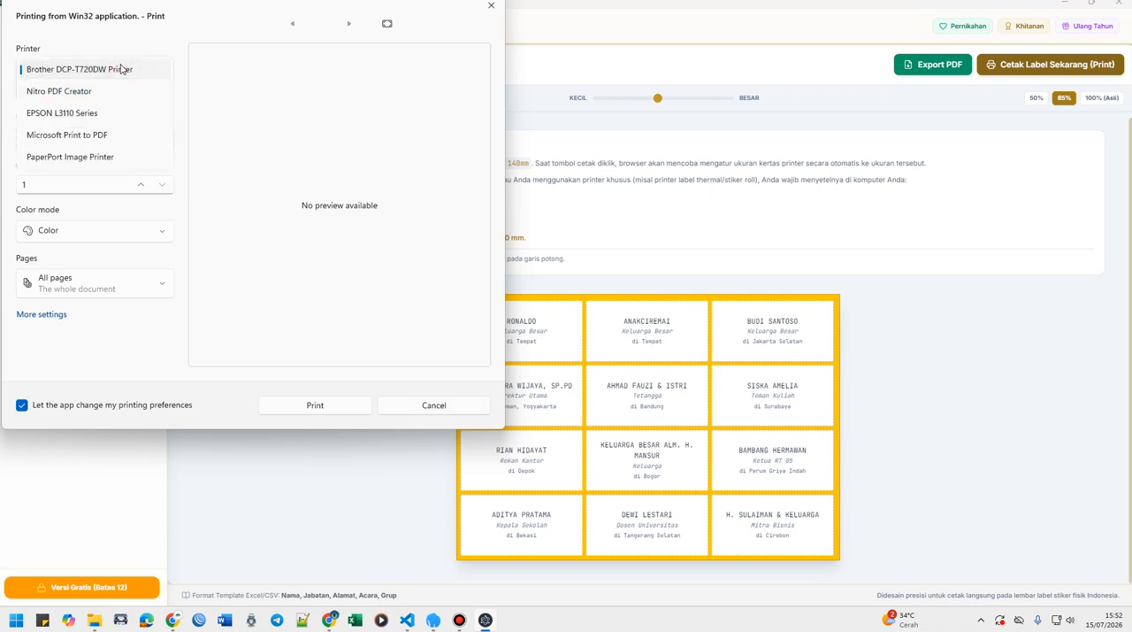
{"action": "left_click", "coordinate": [121, 69]}
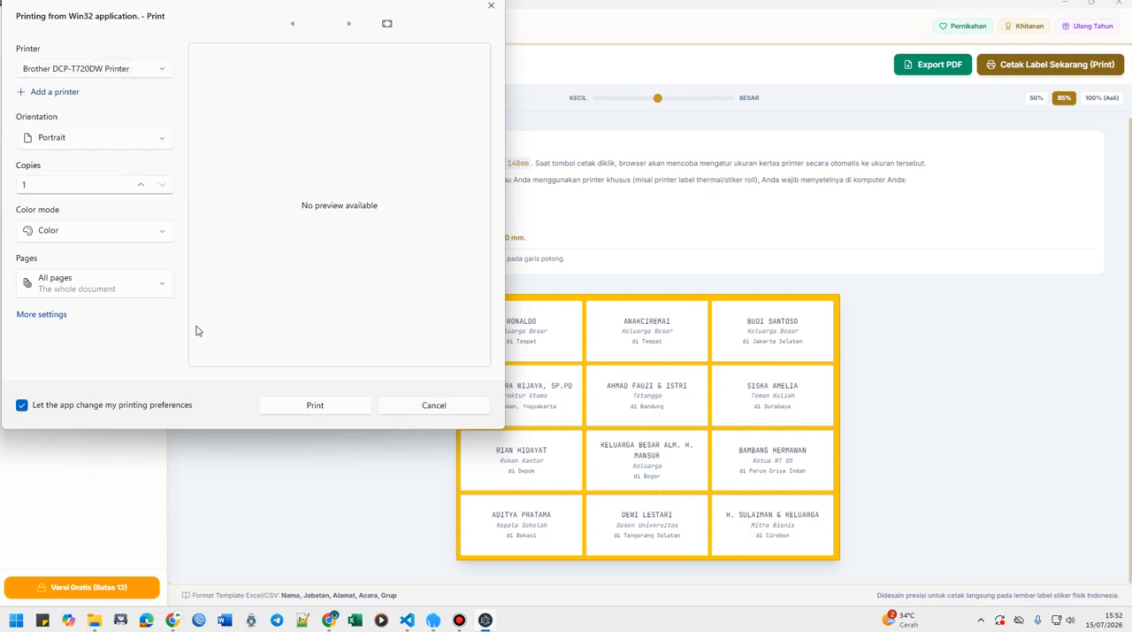
{"action": "left_click", "coordinate": [40, 318]}
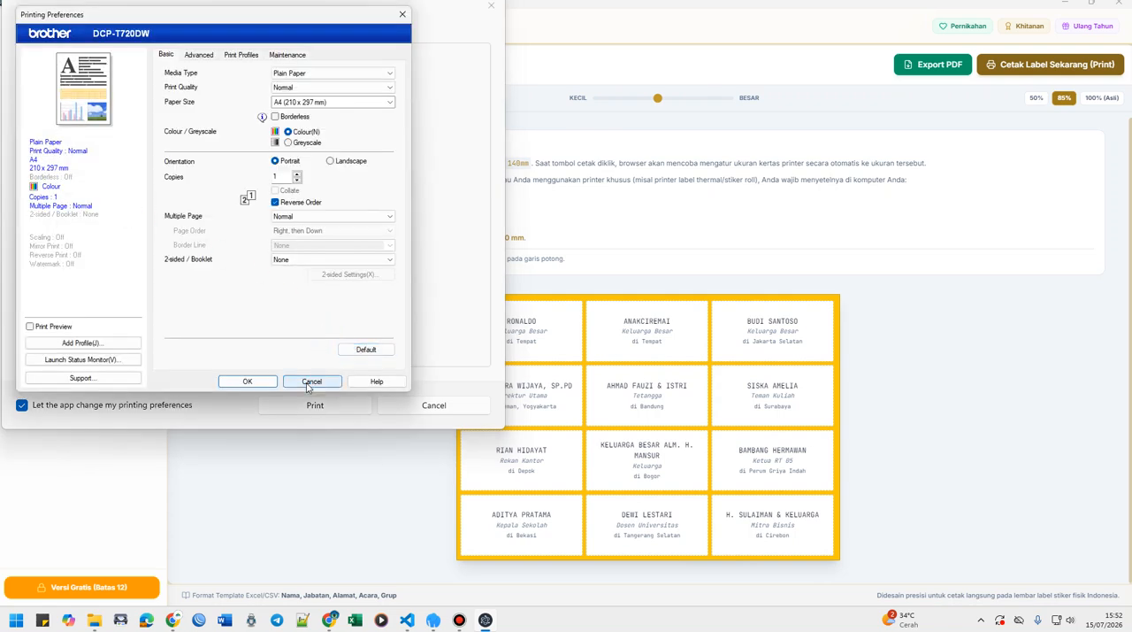
{"action": "left_click", "coordinate": [308, 385]}
Try to open the printing preferences of the EPSON L3110 Series printer, and attempt to close them and cancel printing.
{"action": "left_click", "coordinate": [114, 69]}
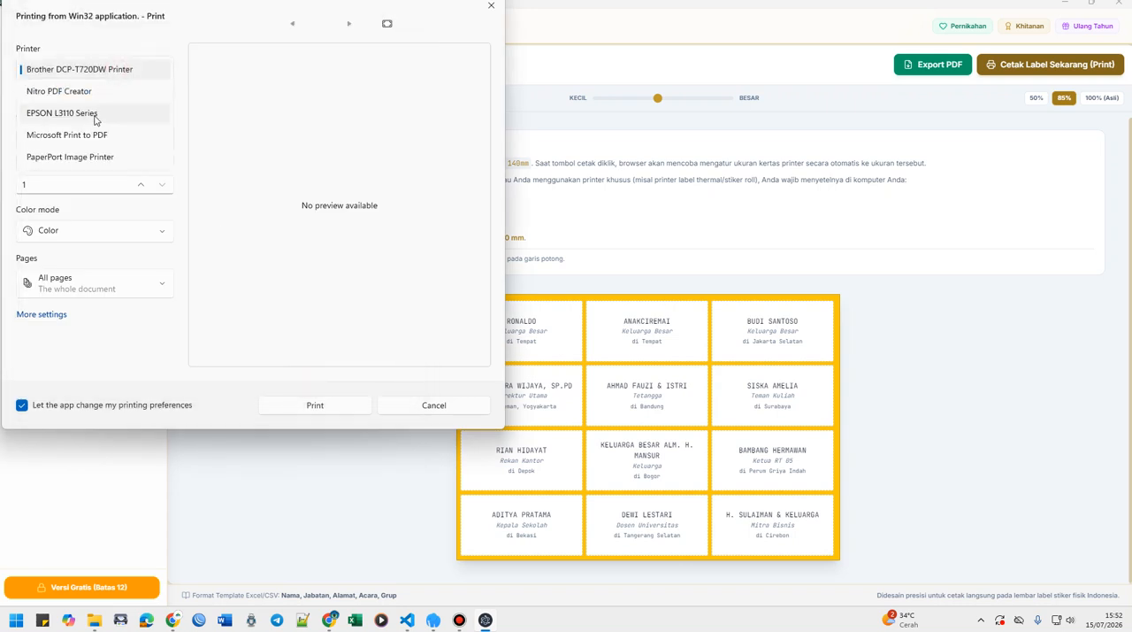
{"action": "left_click", "coordinate": [92, 115]}
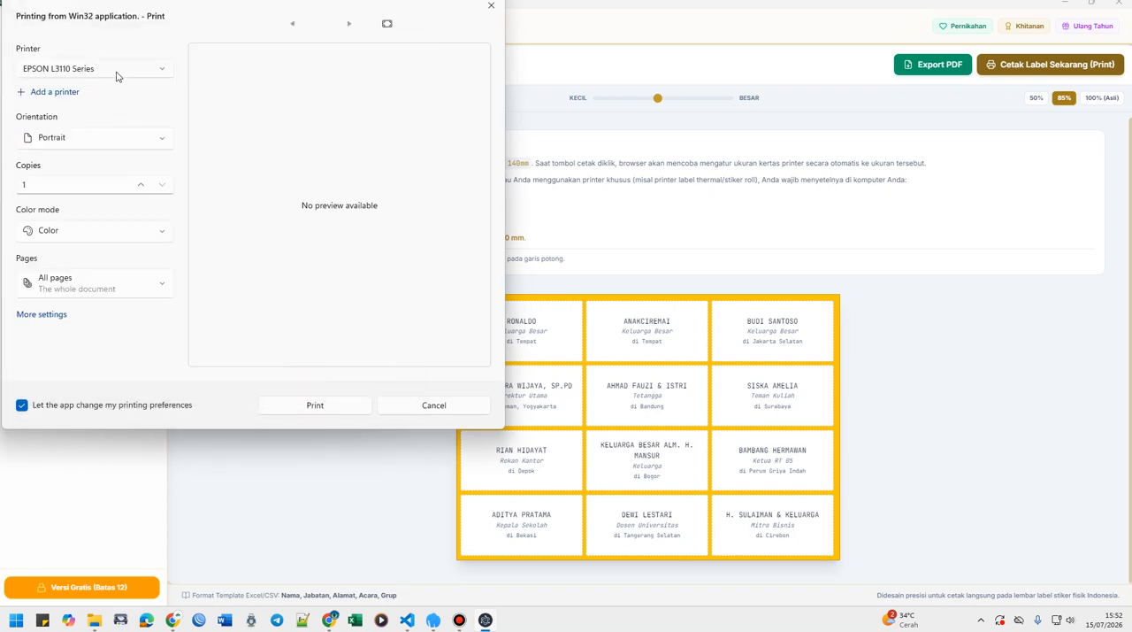
{"action": "left_click", "coordinate": [41, 316]}
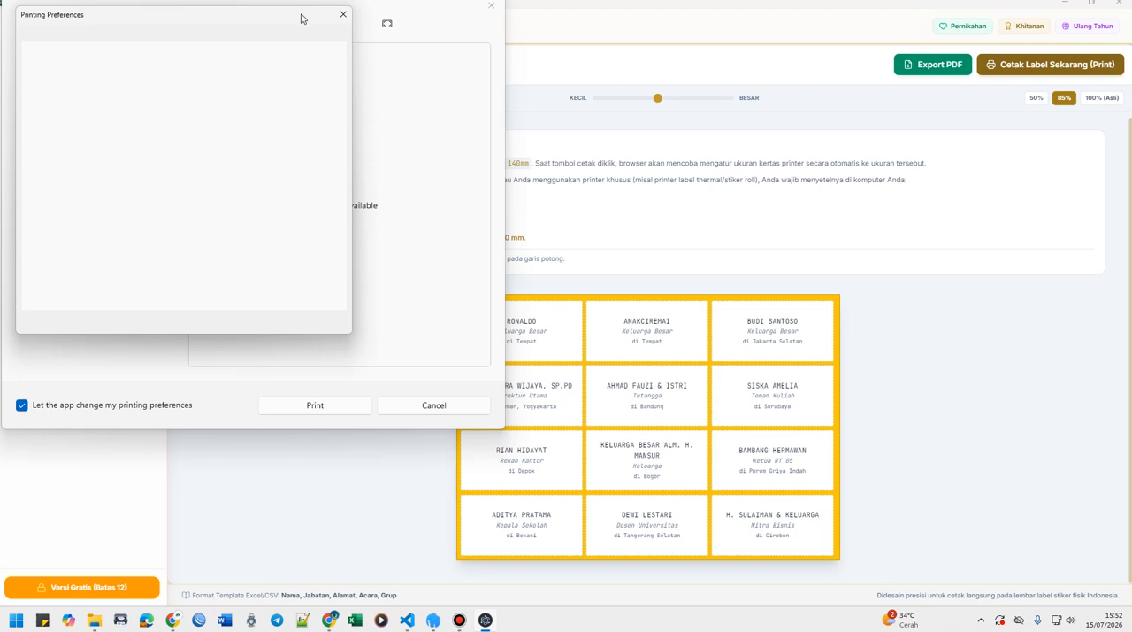
{"action": "left_click", "coordinate": [344, 17]}
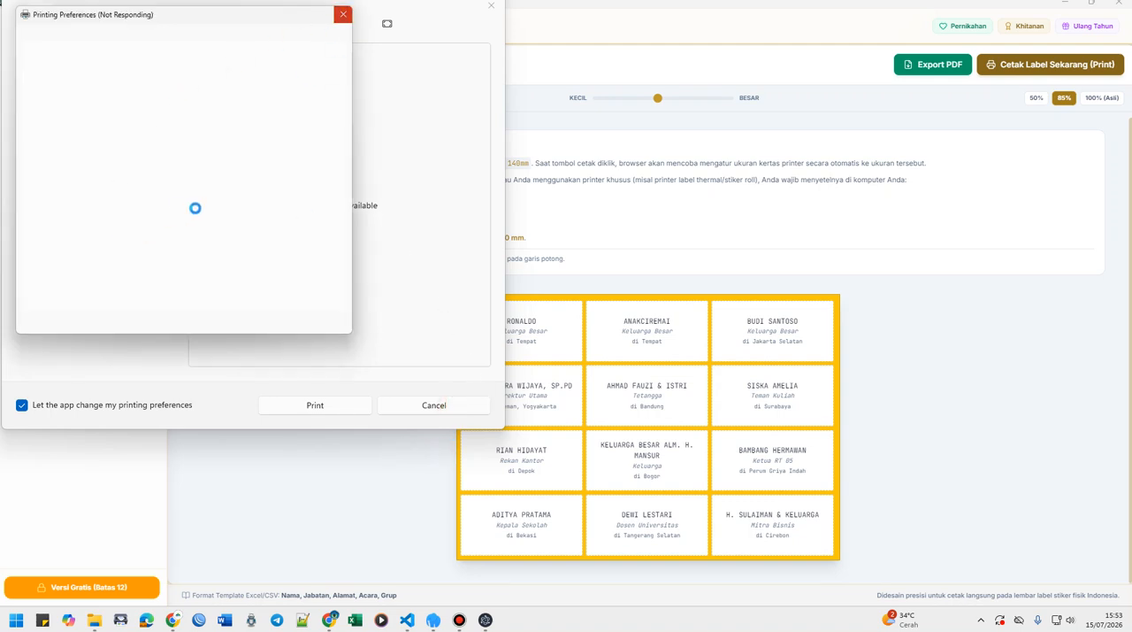
{"action": "left_click", "coordinate": [413, 412]}
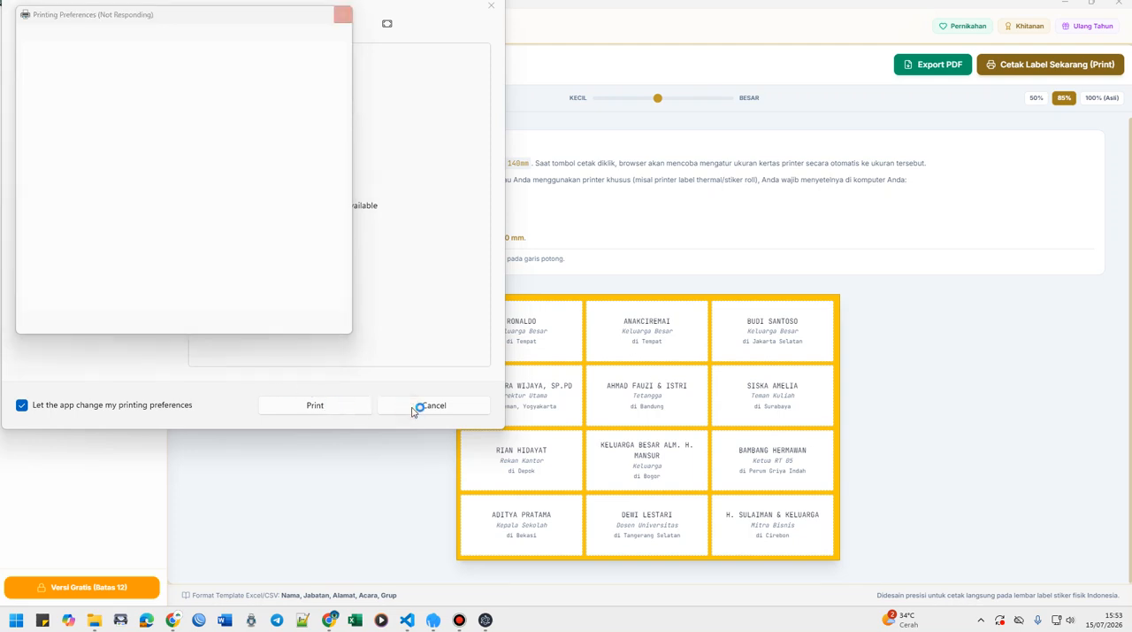
{"action": "left_click", "coordinate": [281, 124]}
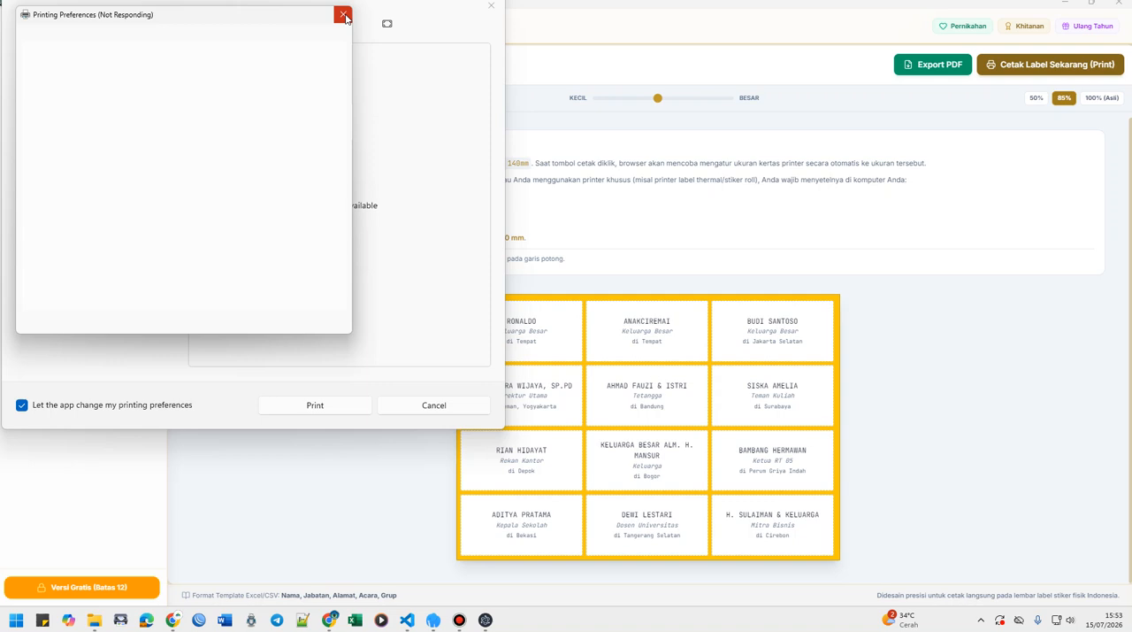
{"action": "left_click", "coordinate": [440, 411]}
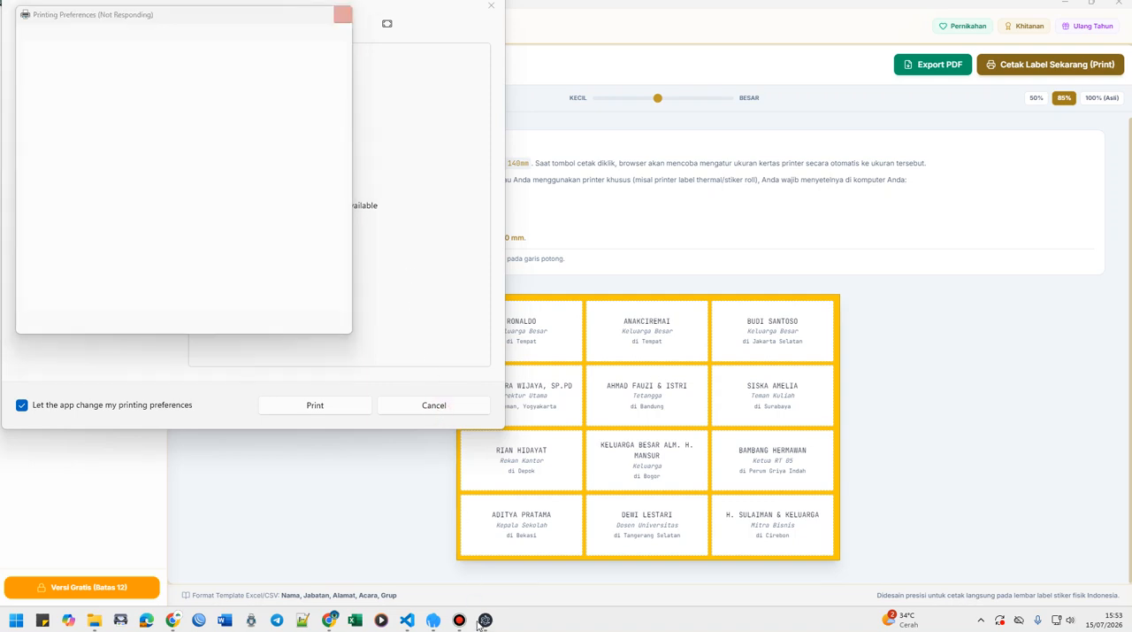
{"action": "left_click", "coordinate": [344, 13]}
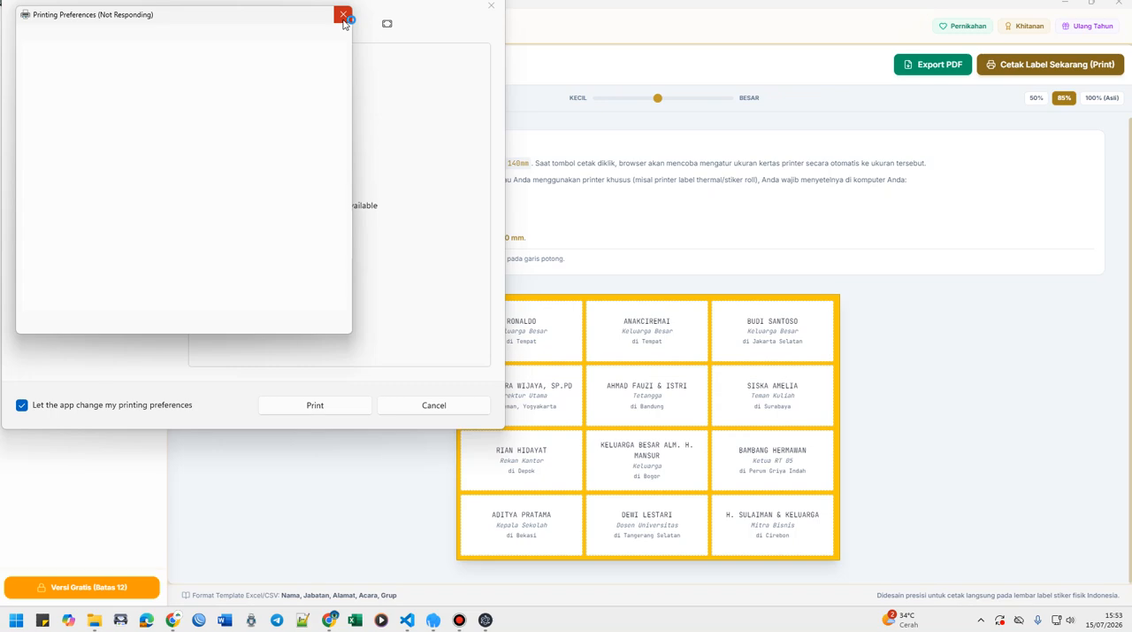
{"action": "left_click", "coordinate": [459, 622]}
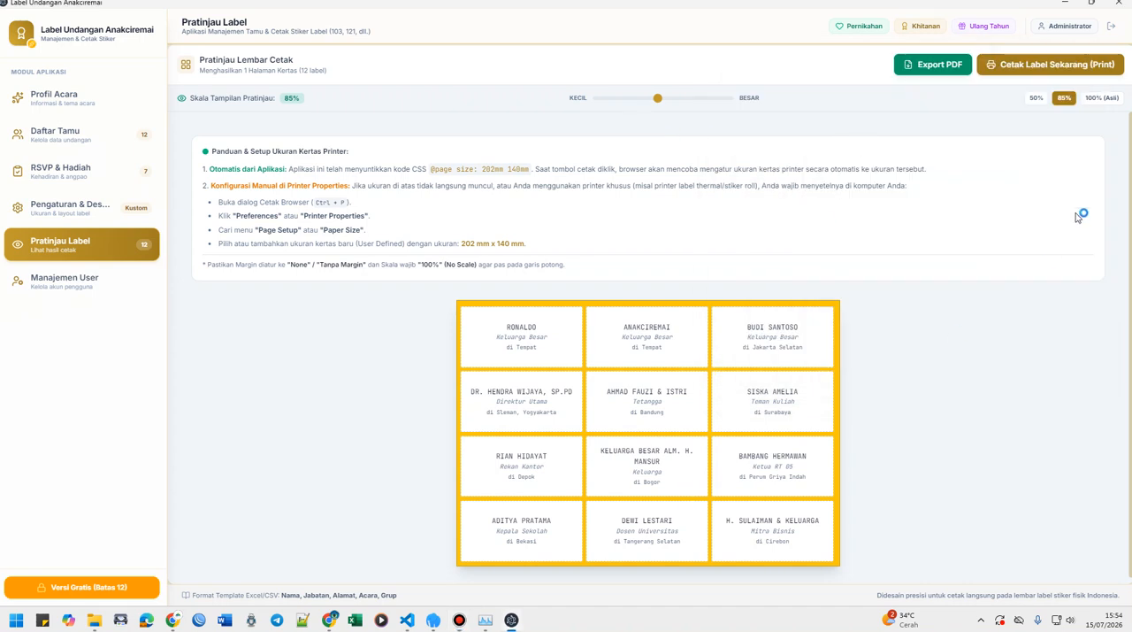
Start printing the labels again and choose a user-defined paper size in the Brother DCP-T720DW printer's preferences.
{"action": "left_click", "coordinate": [1022, 66]}
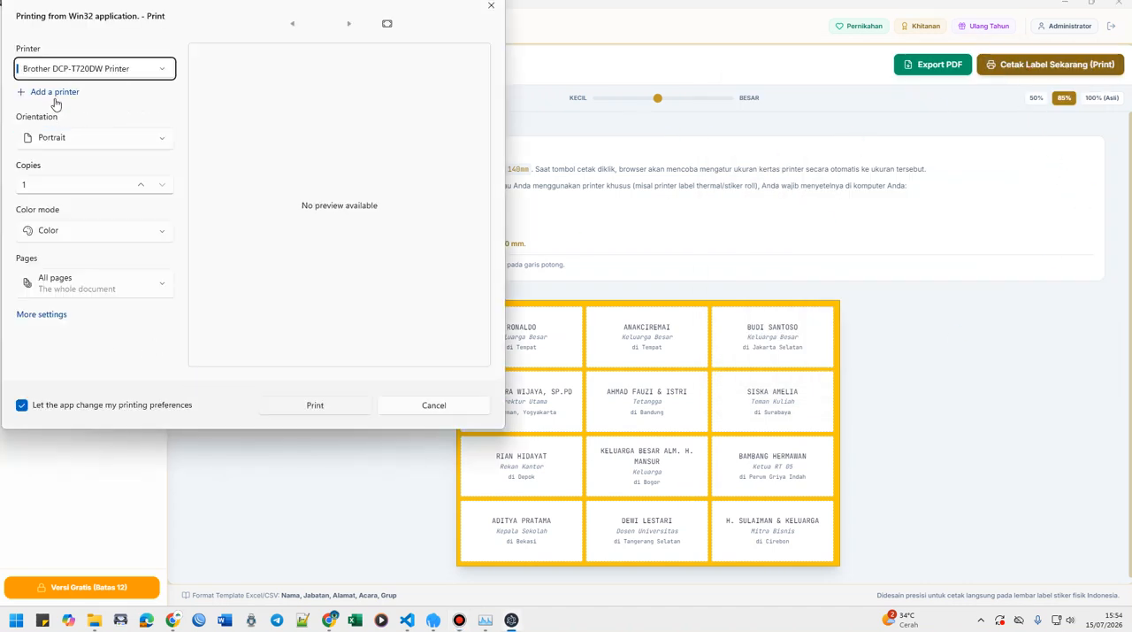
{"action": "left_click", "coordinate": [52, 316]}
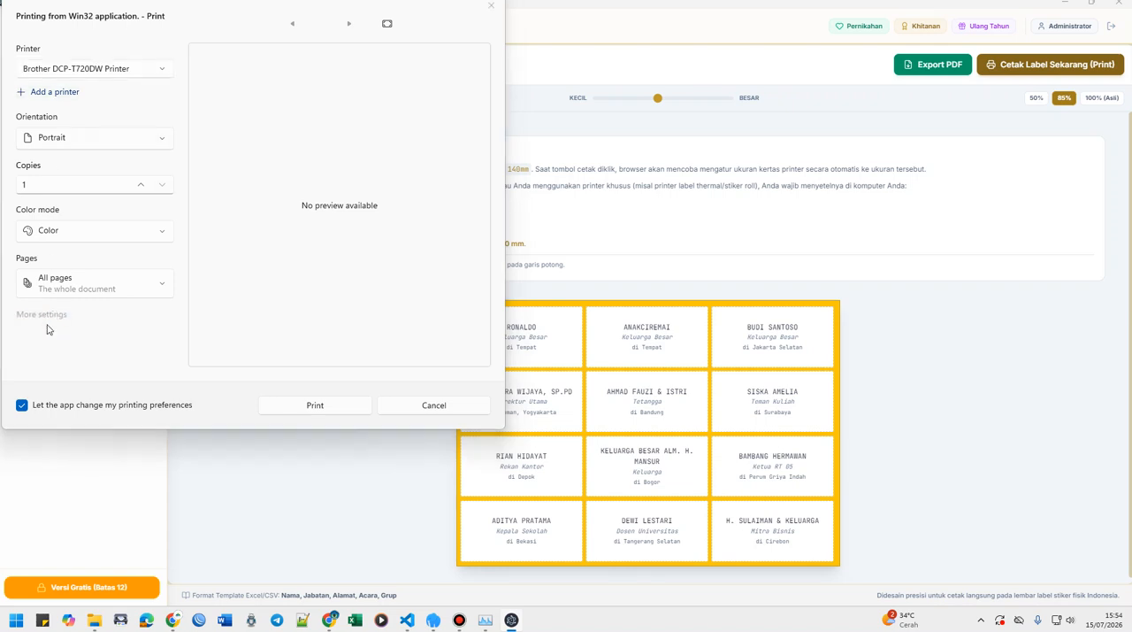
{"action": "left_click", "coordinate": [337, 74]}
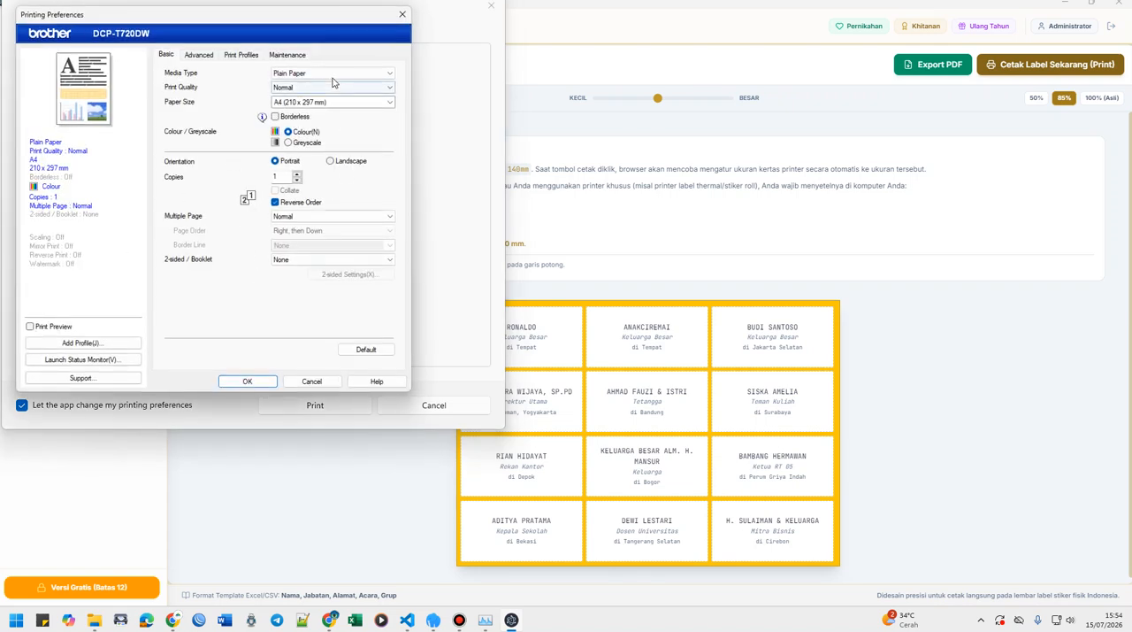
{"action": "left_click", "coordinate": [257, 86]}
{"action": "left_click", "coordinate": [332, 101]}
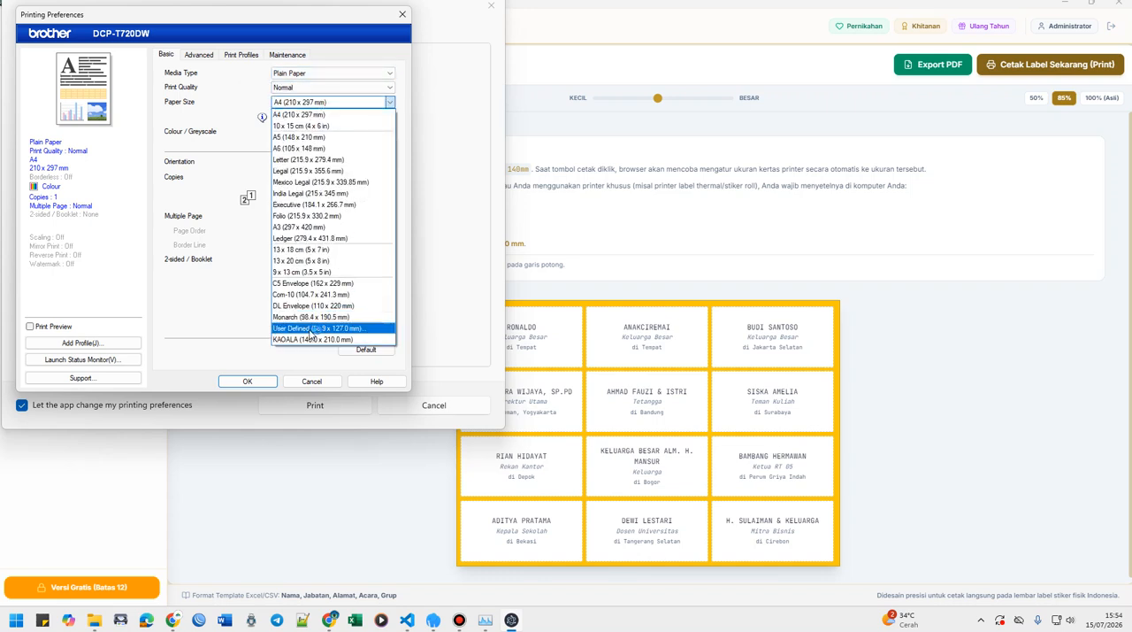
{"action": "left_click", "coordinate": [308, 328]}
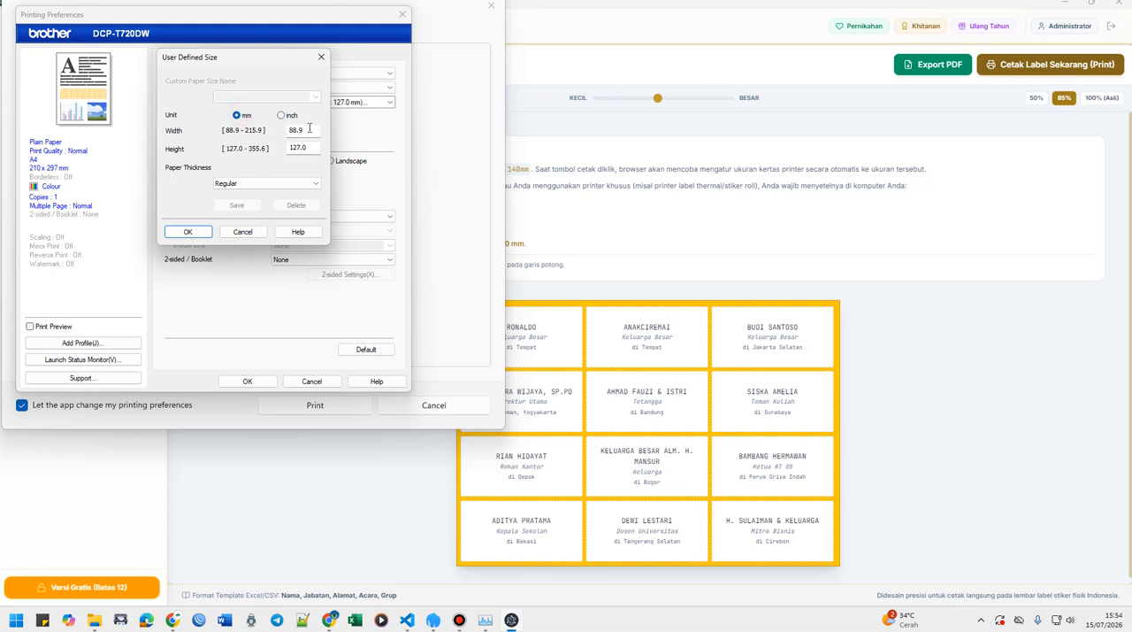
Set the user-defined paper size to 202 mm wide and 140 mm high, review the paper thickness options, and confirm the size.
{"action": "double_click", "coordinate": [309, 128]}
{"action": "type", "text": "202"}
{"action": "double_click", "coordinate": [310, 147]}
{"action": "type", "text": "140"}
{"action": "left_click", "coordinate": [272, 182]}
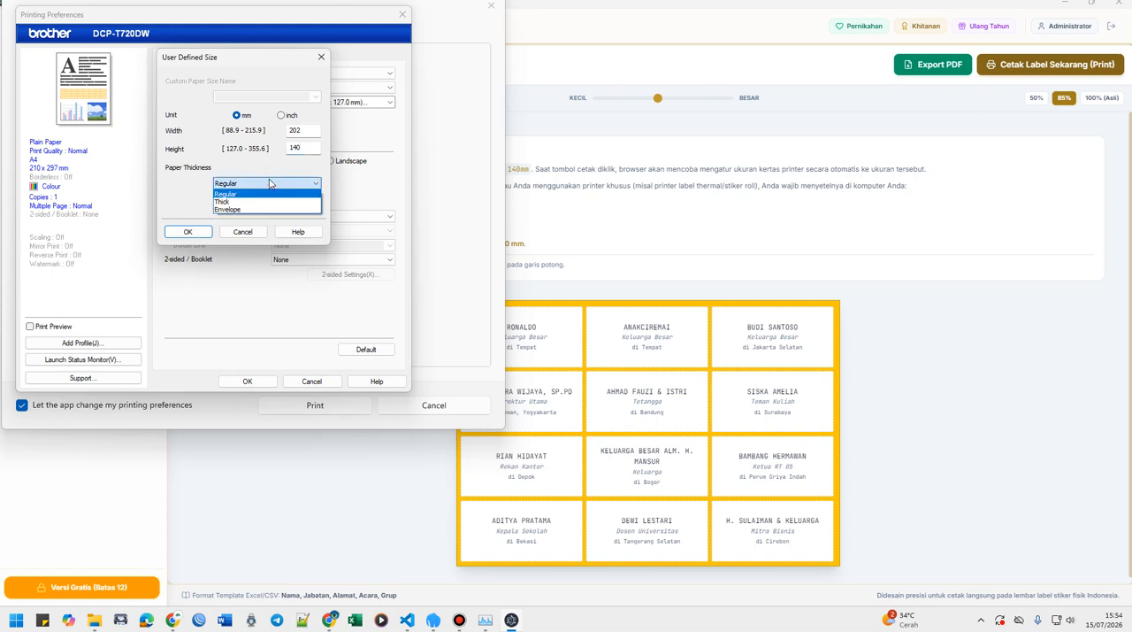
{"action": "left_click", "coordinate": [270, 183]}
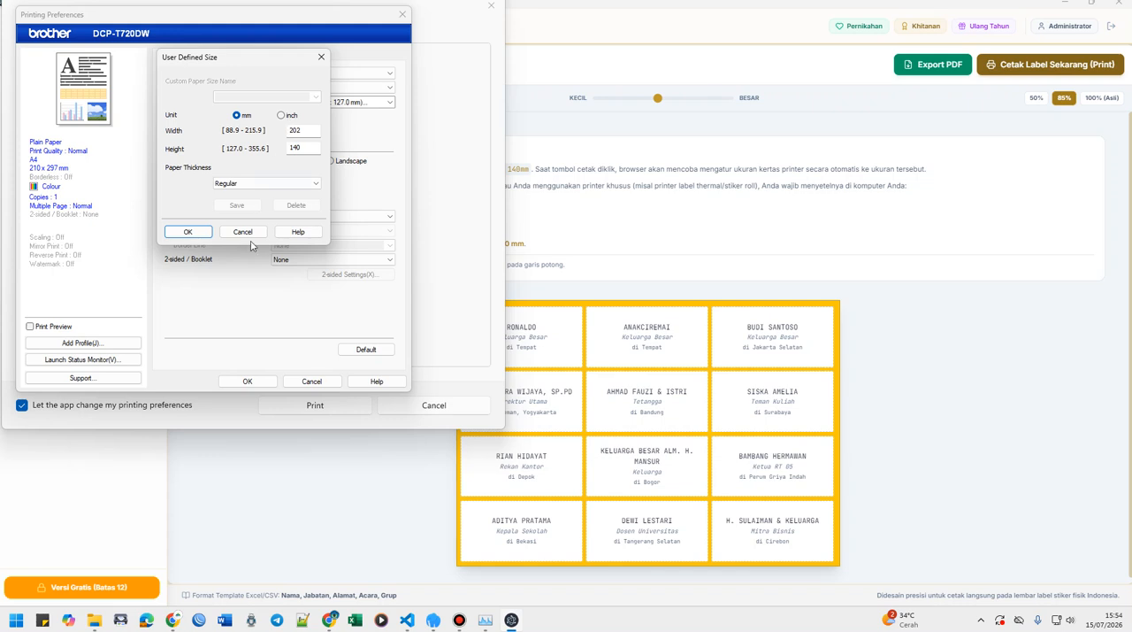
{"action": "left_click", "coordinate": [258, 95]}
{"action": "left_click", "coordinate": [193, 232]}
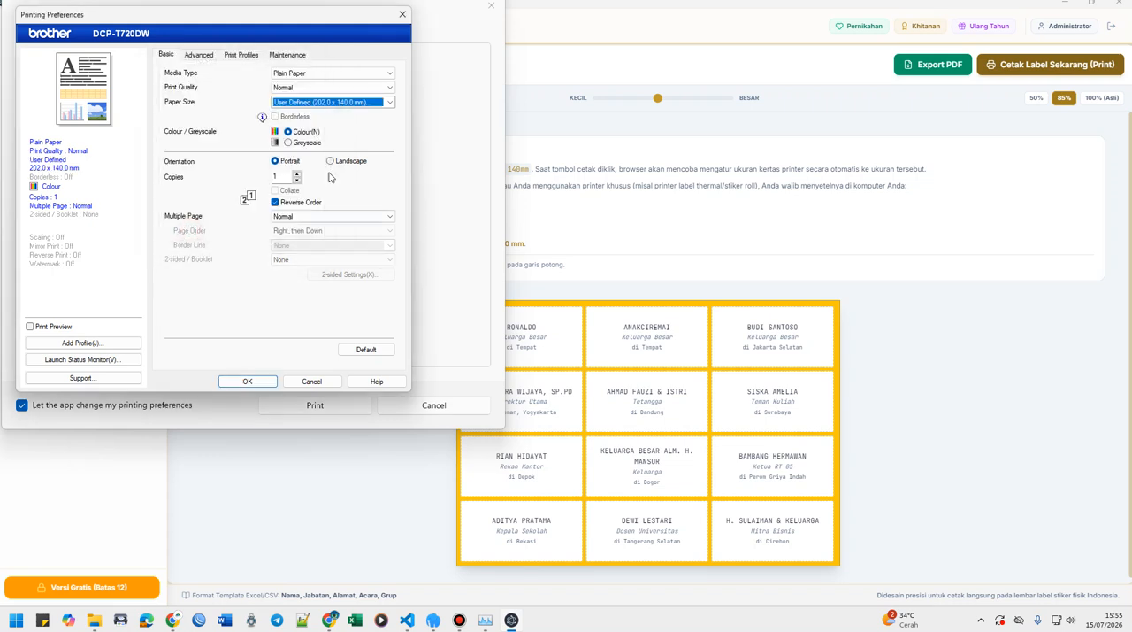
Change the printer's paper size to the saved custom size KAOALA (140.0 x 210.0 mm).
{"action": "left_click", "coordinate": [328, 103]}
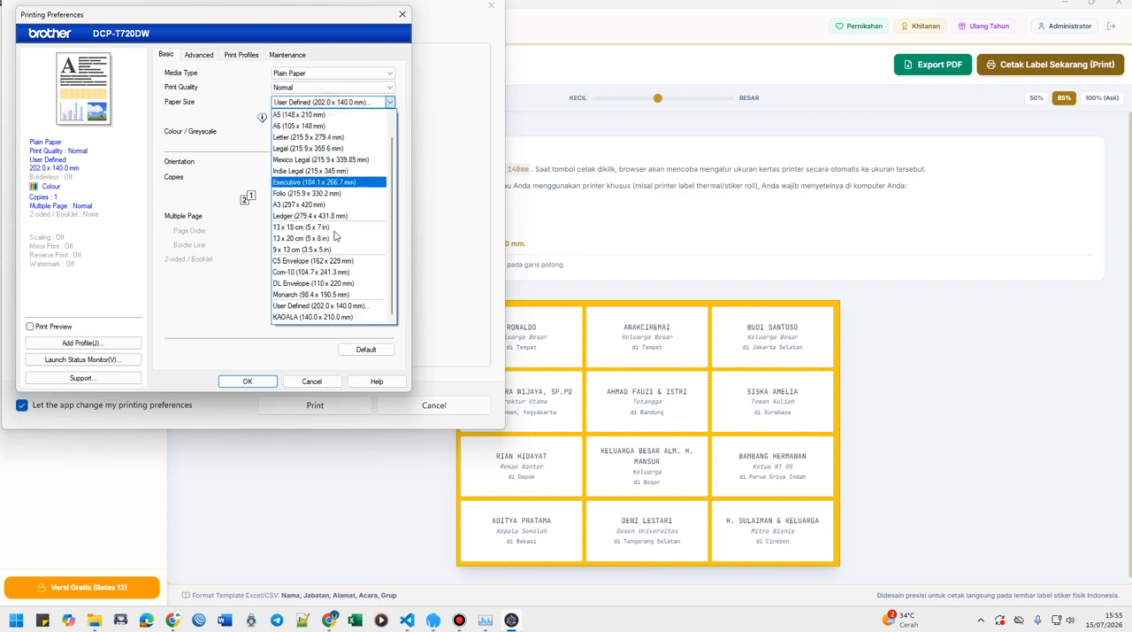
{"action": "left_click", "coordinate": [320, 317]}
{"action": "left_click", "coordinate": [346, 104]}
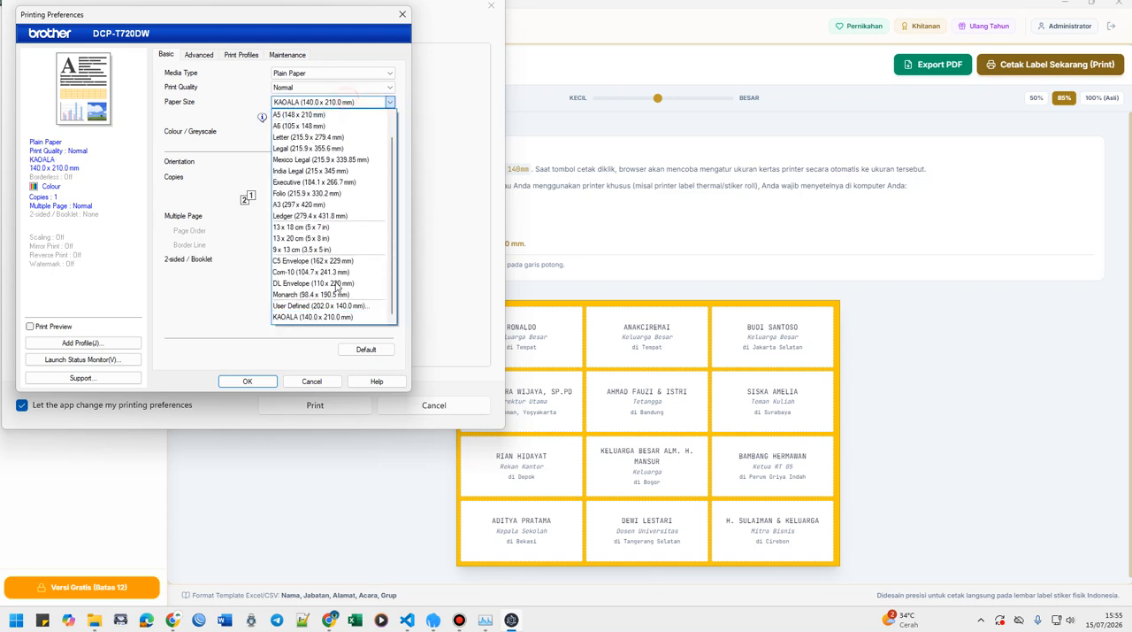
{"action": "left_click", "coordinate": [322, 320]}
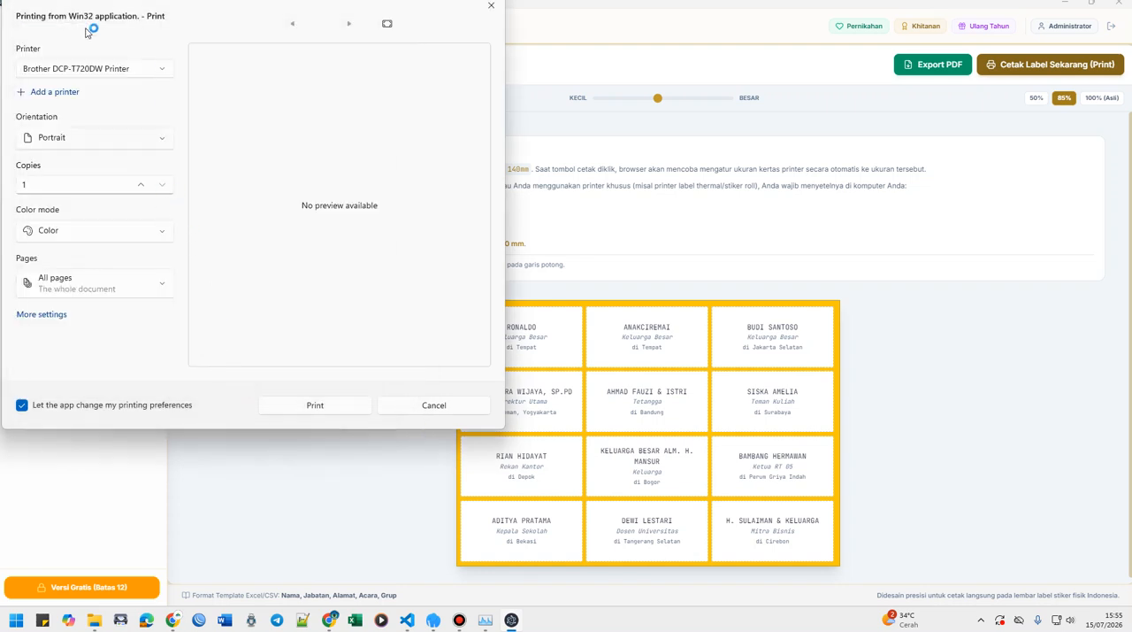
Select the EPSON L3110 Series printer for the label print job and try to open its additional settings.
{"action": "left_click", "coordinate": [92, 67]}
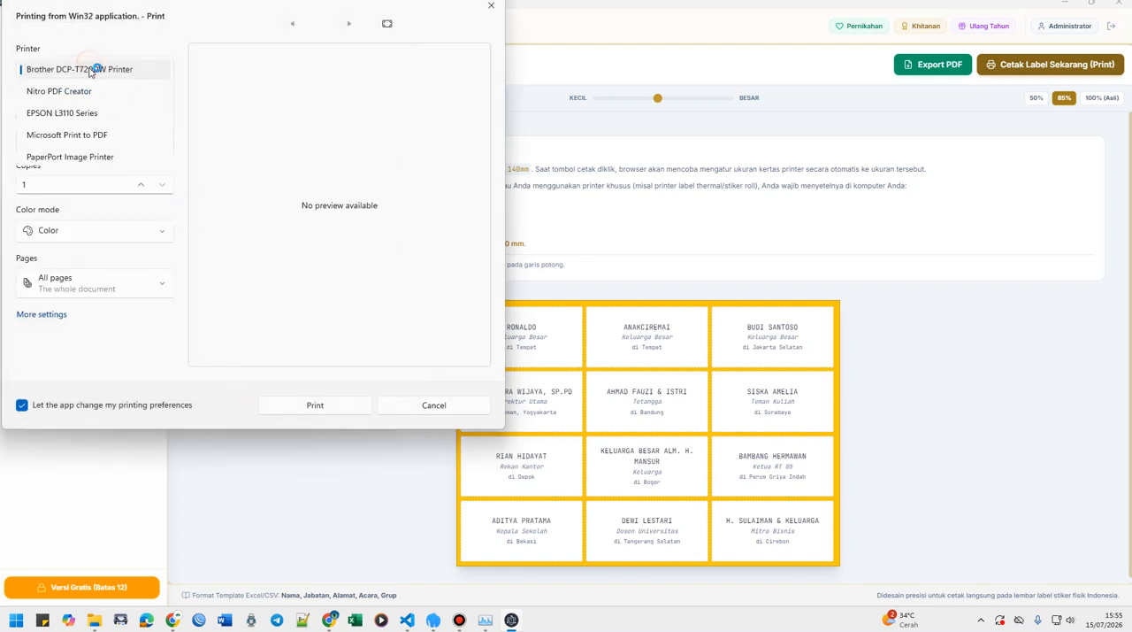
{"action": "left_click", "coordinate": [86, 112]}
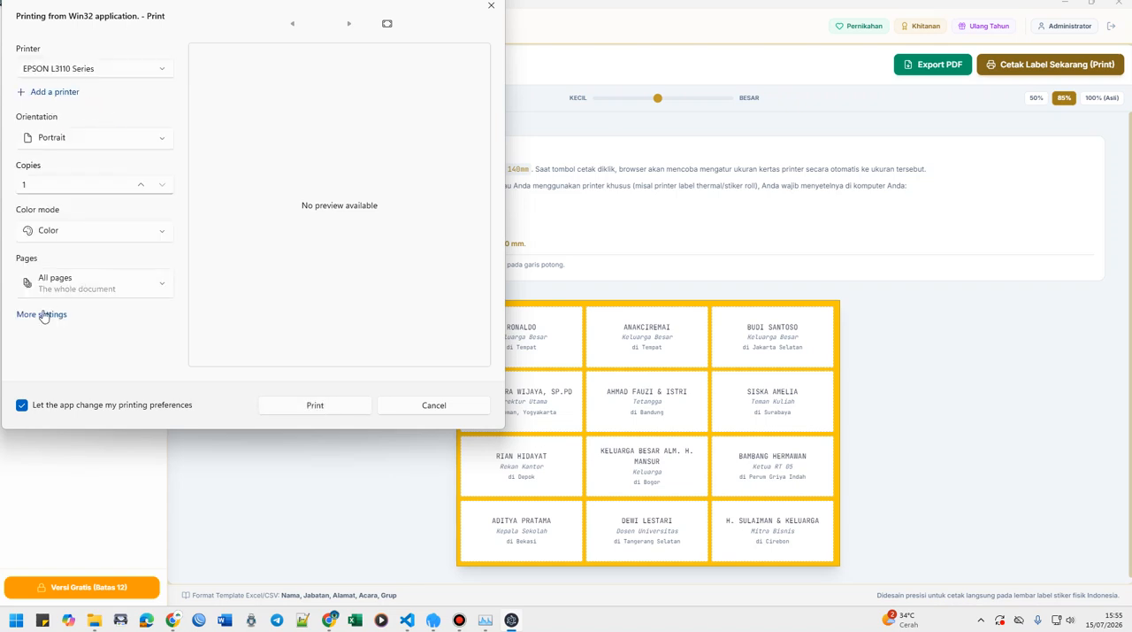
{"action": "left_click", "coordinate": [43, 315]}
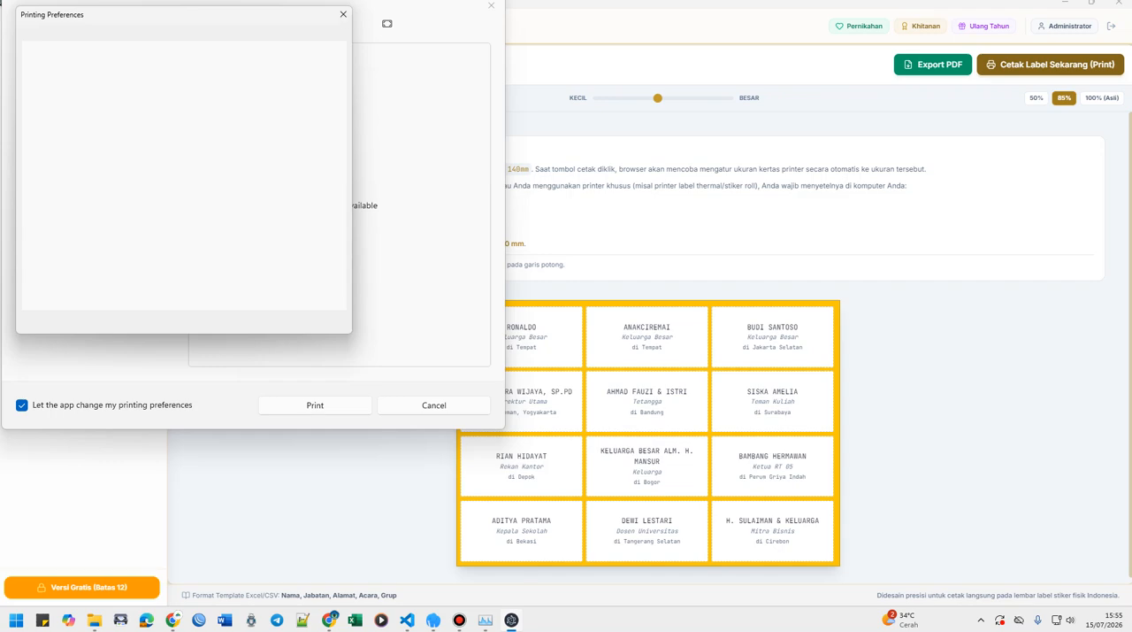
Open Task Manager and end the Windows Print process.
{"action": "key", "text": "ctrl+shift+Escape"}
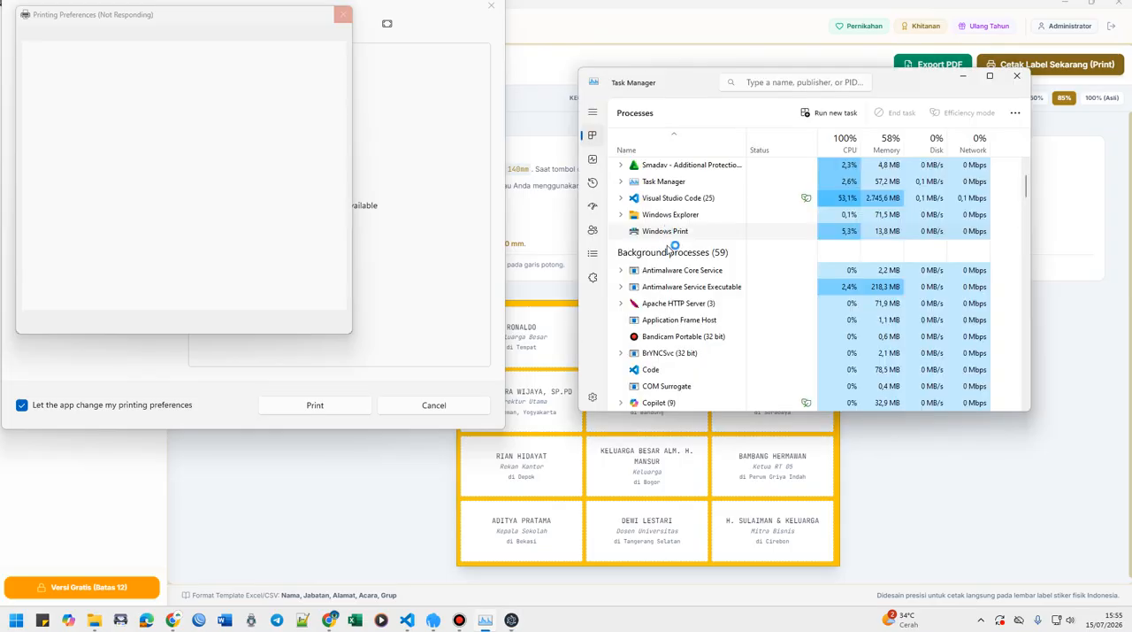
{"action": "right_click", "coordinate": [669, 234]}
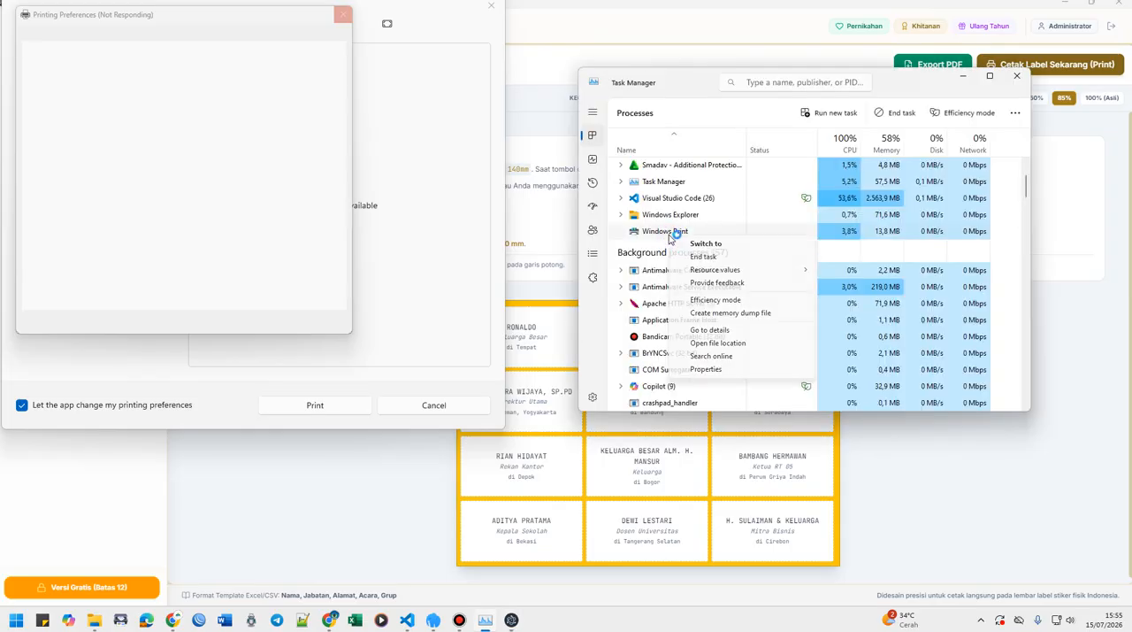
{"action": "left_click", "coordinate": [714, 256]}
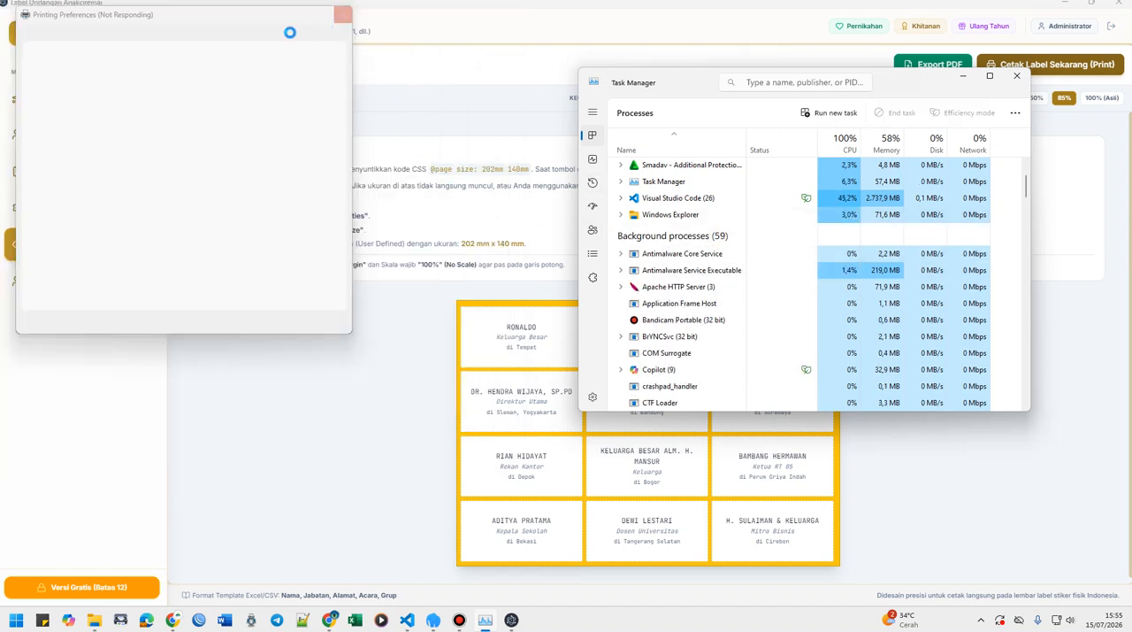
End the Label Undangan Anakciremai process in Task Manager.
{"action": "scroll", "coordinate": [678, 207], "scroll_direction": "up", "scroll_amount": 3}
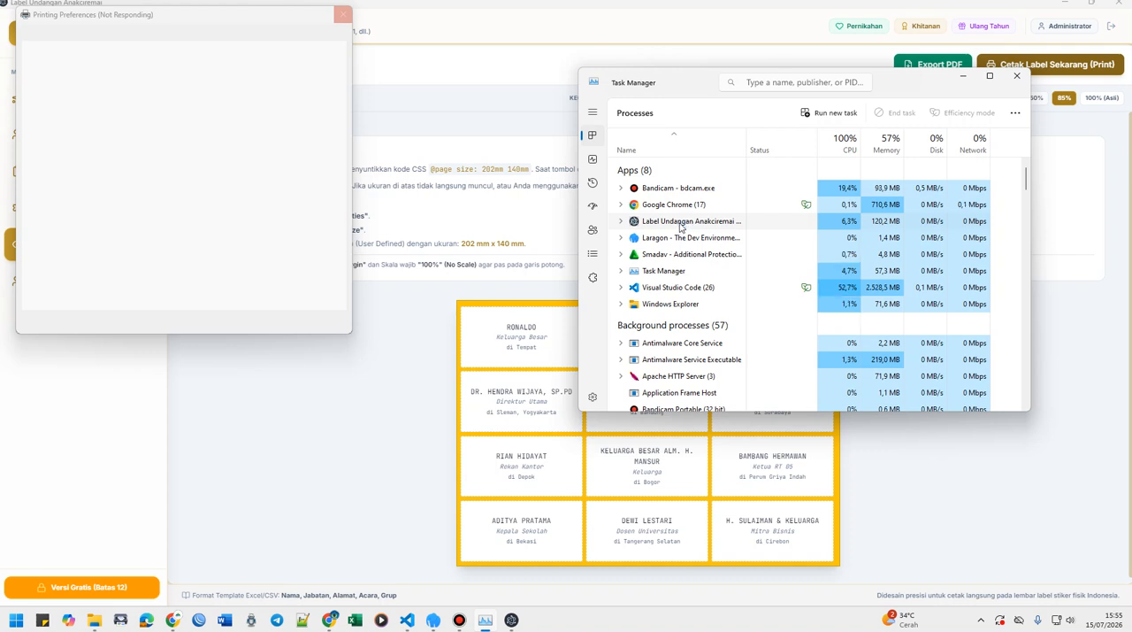
{"action": "left_click", "coordinate": [652, 224]}
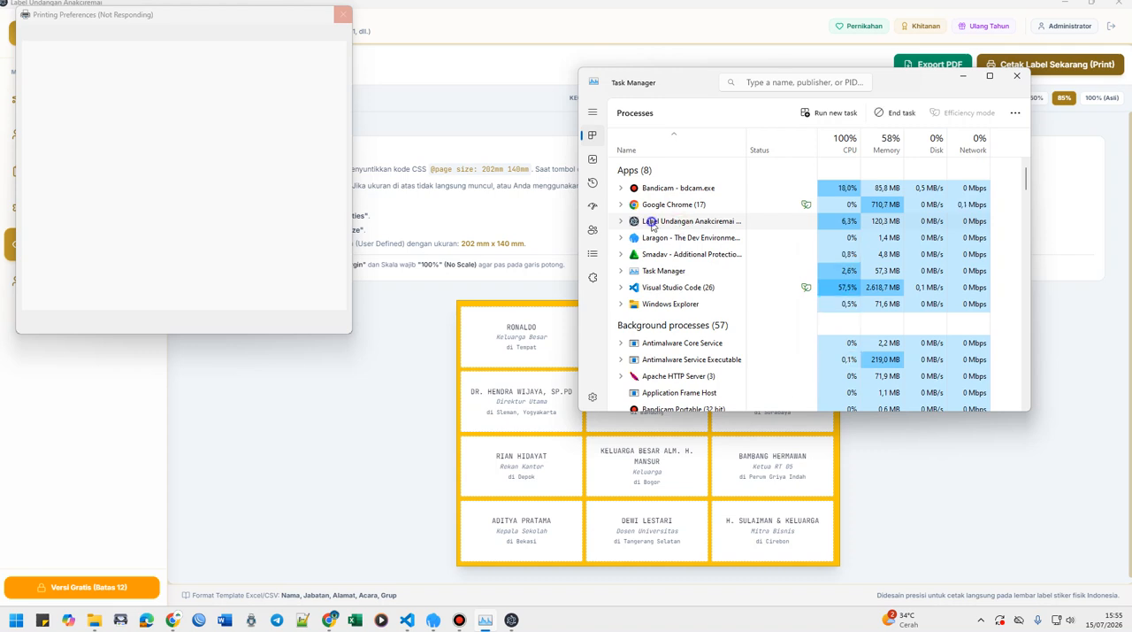
{"action": "right_click", "coordinate": [653, 224]}
{"action": "left_click", "coordinate": [680, 252]}
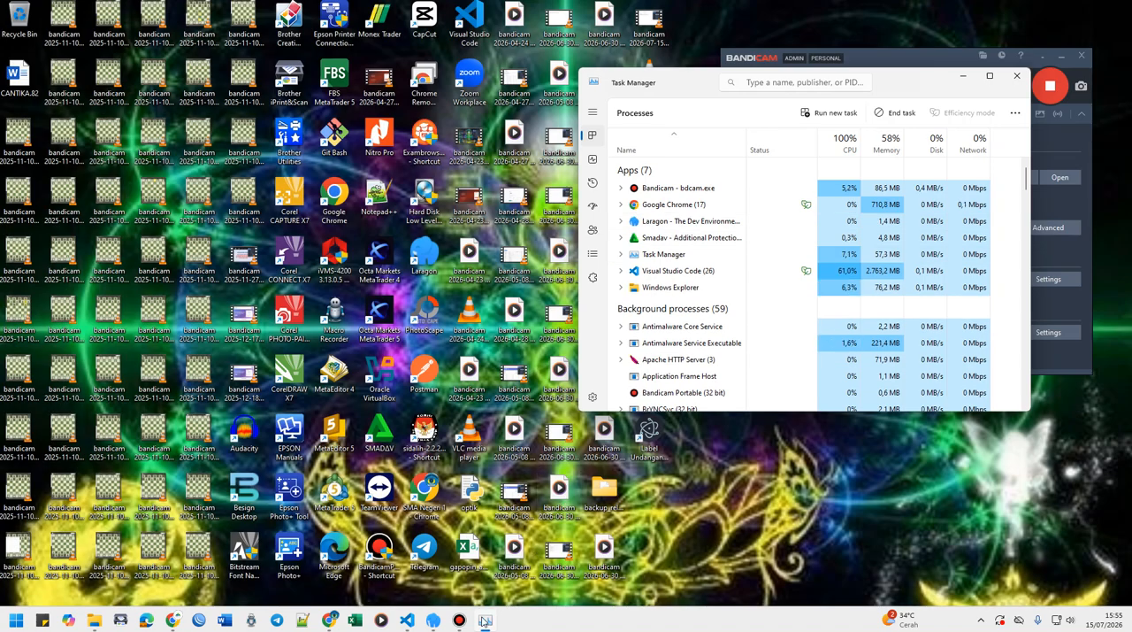
{"action": "left_click", "coordinate": [460, 623]}
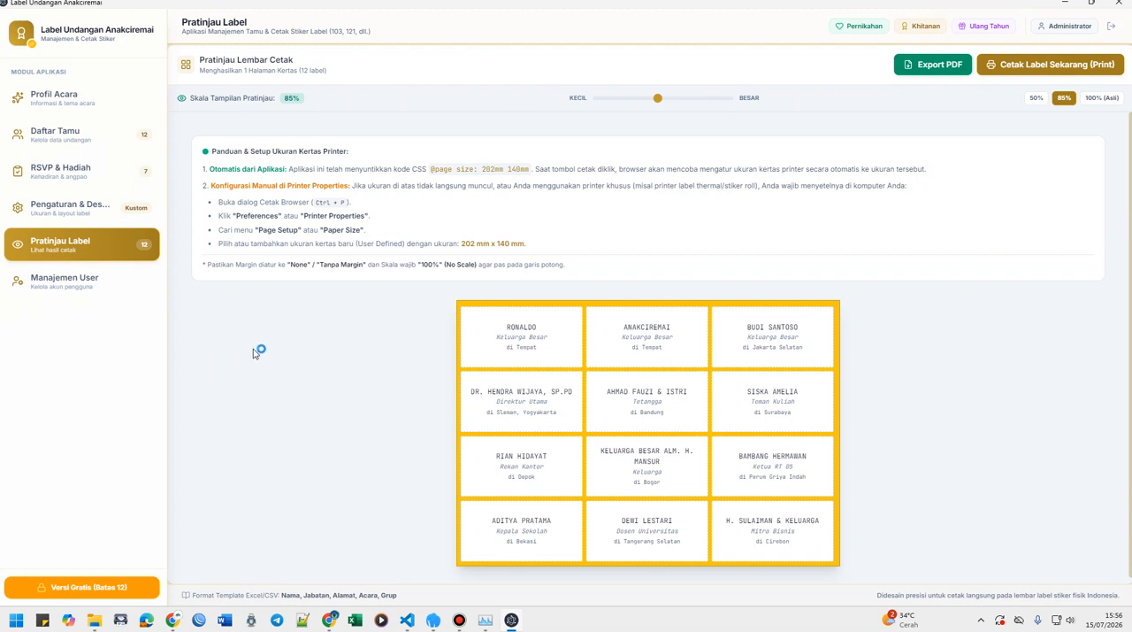
Open Control Panel, try its category view, and list its items as small icons.
{"action": "left_click", "coordinate": [15, 620]}
{"action": "type", "text": "c"}
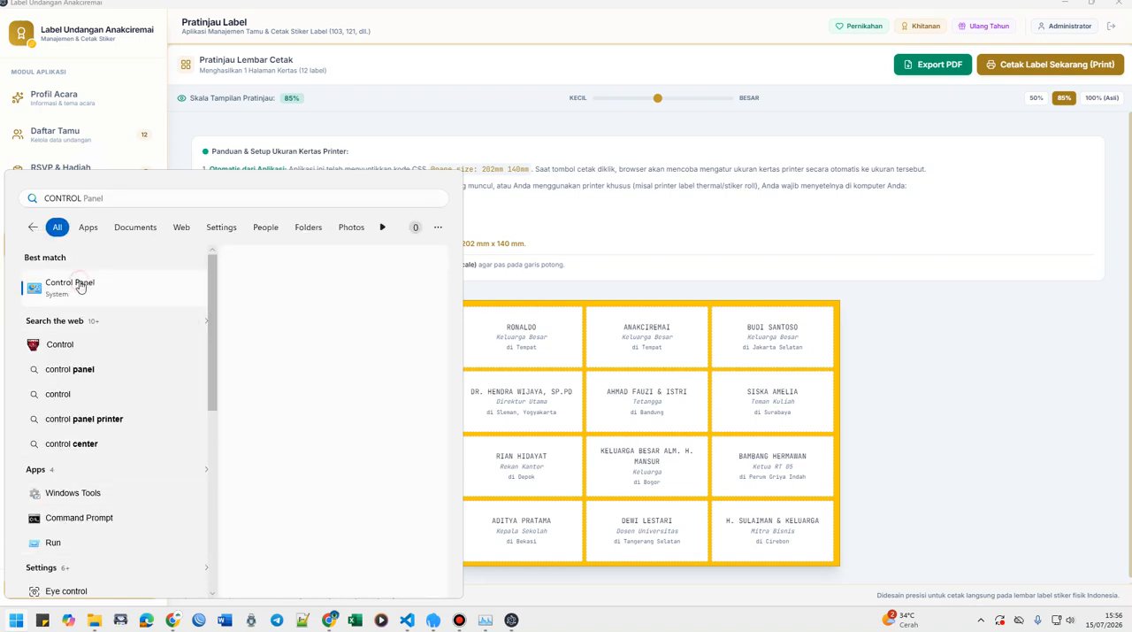
{"action": "left_click", "coordinate": [77, 285]}
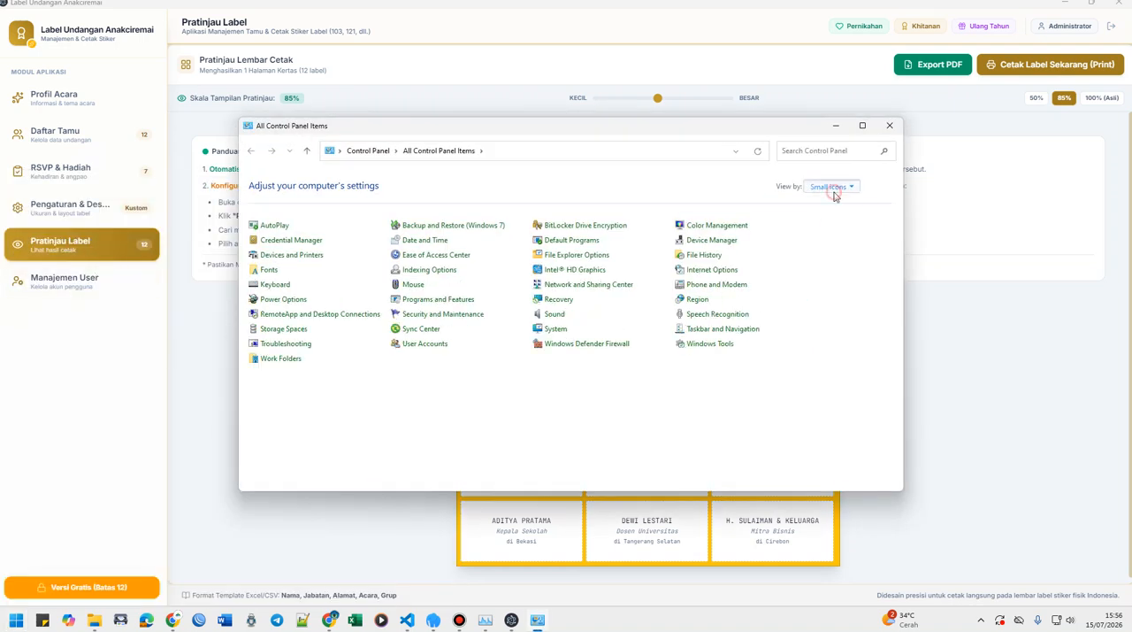
{"action": "left_click", "coordinate": [832, 187]}
{"action": "left_click", "coordinate": [837, 202]}
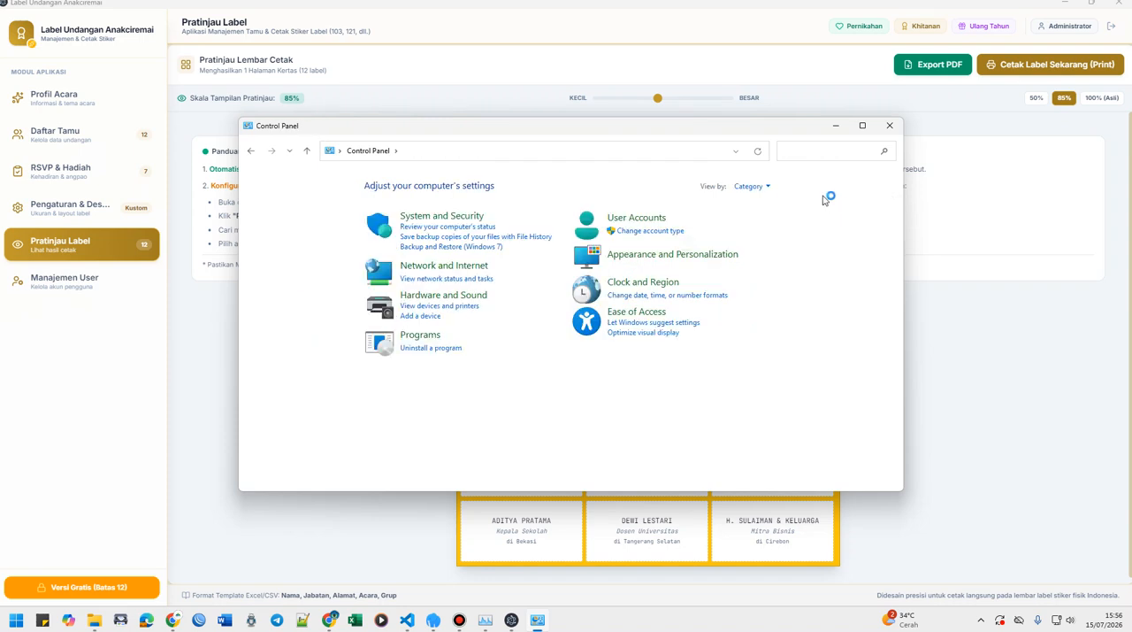
{"action": "left_click", "coordinate": [758, 186]}
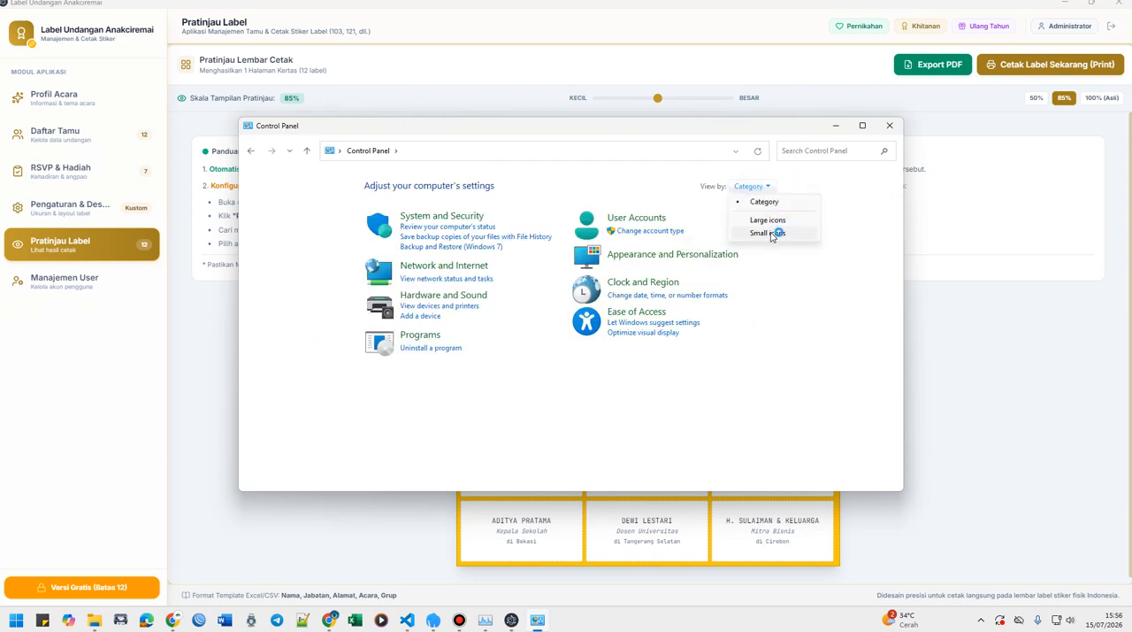
{"action": "left_click", "coordinate": [769, 232]}
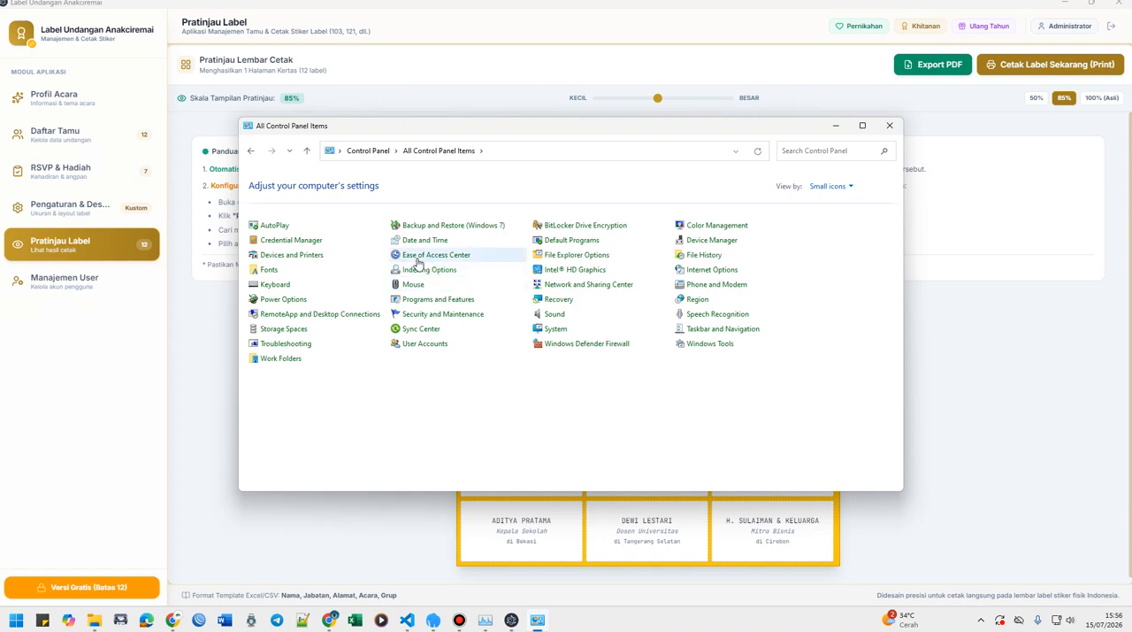
Open Devices and Printers, minimize the Documents window, and go to the Printers & scanners settings.
{"action": "left_click", "coordinate": [319, 255]}
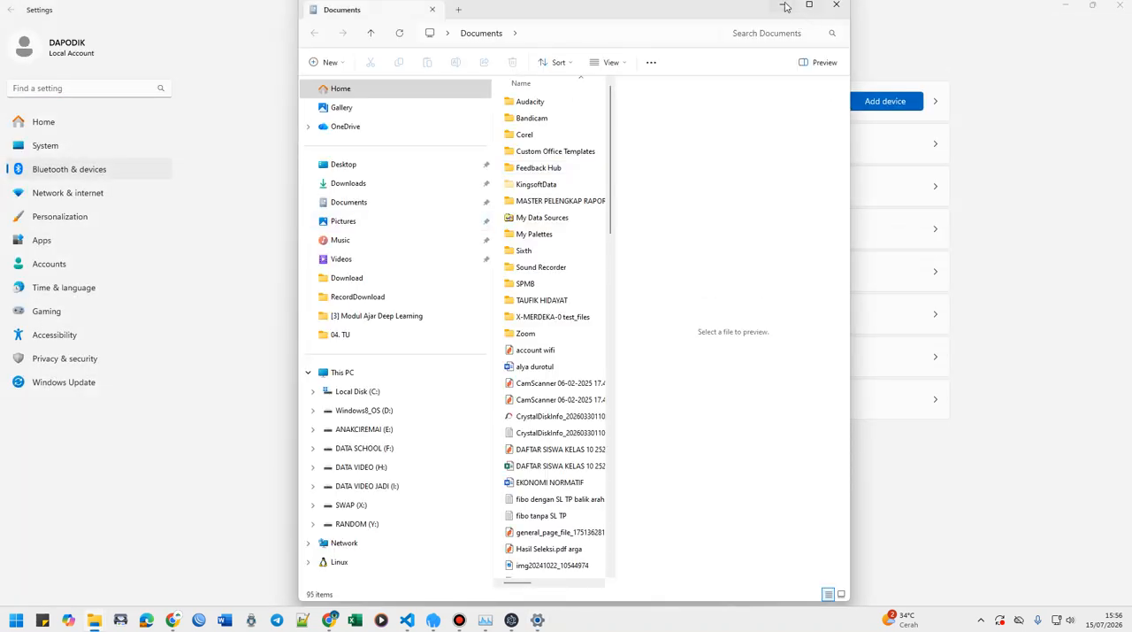
{"action": "left_click", "coordinate": [784, 6]}
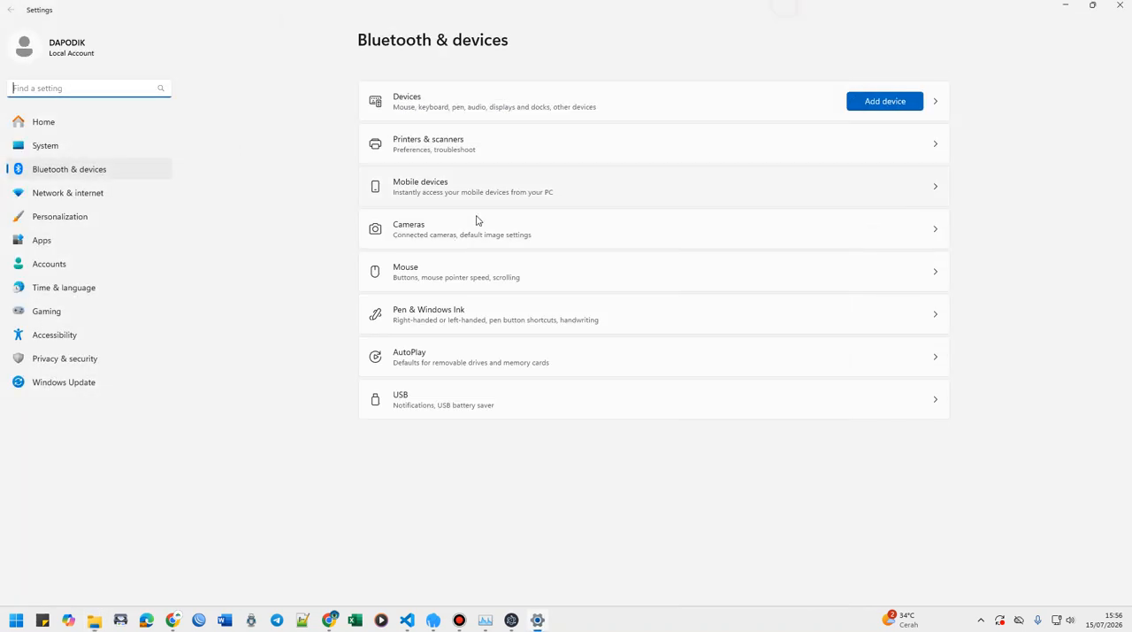
{"action": "left_click", "coordinate": [450, 142]}
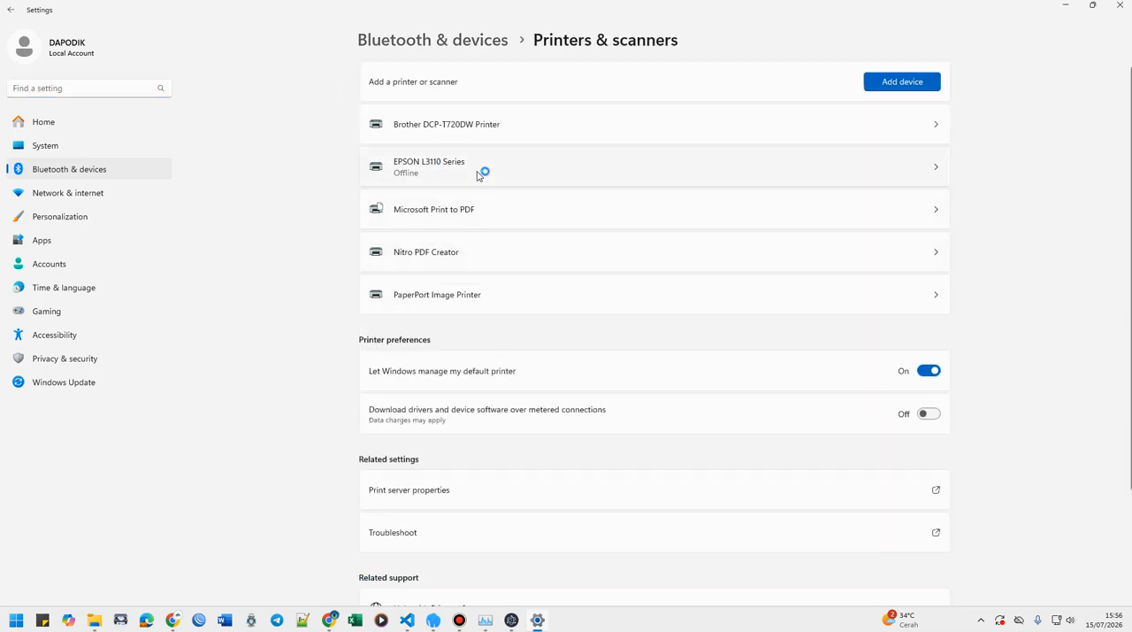
Open the EPSON L3110 Series printer's properties, try to open its printing preferences, and attempt to close the preferences window.
{"action": "left_click", "coordinate": [495, 160]}
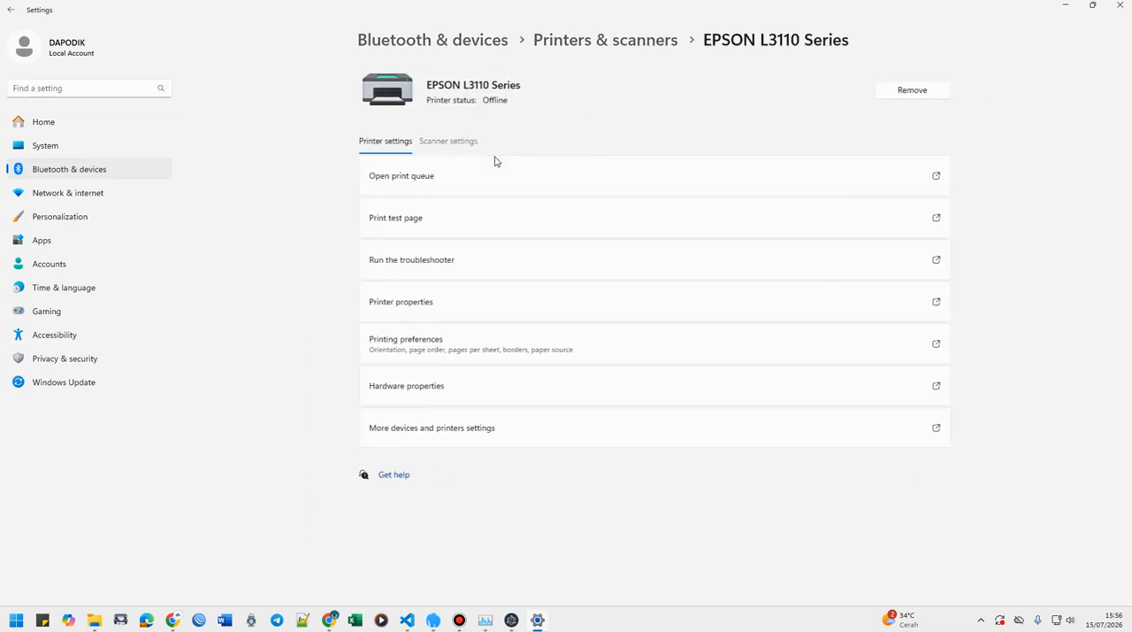
{"action": "left_click", "coordinate": [392, 305]}
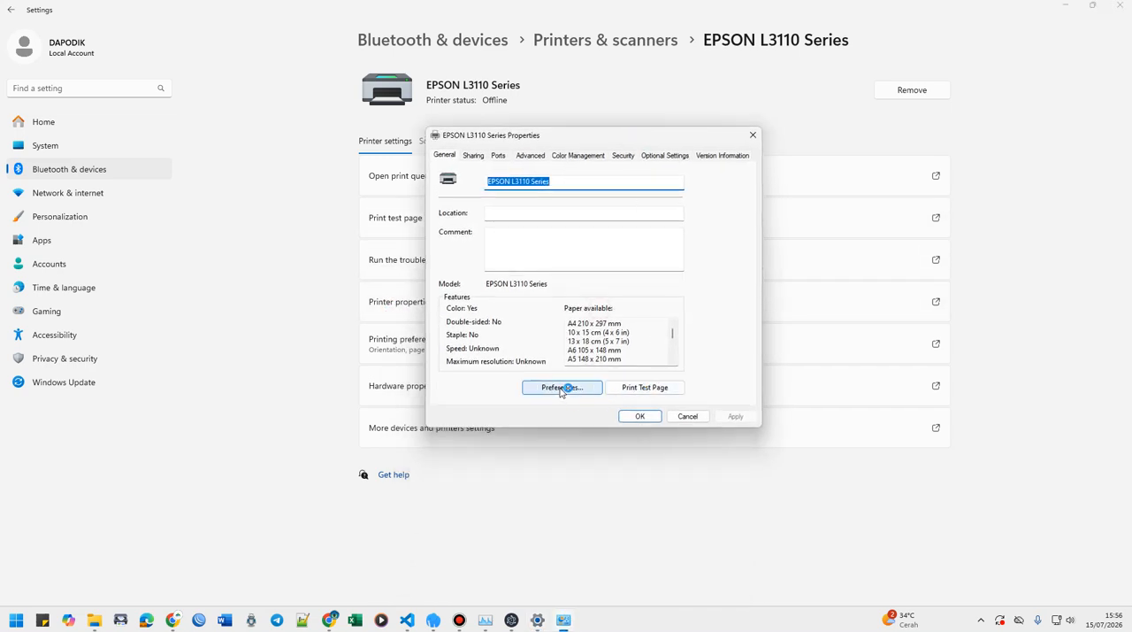
{"action": "left_click", "coordinate": [560, 391]}
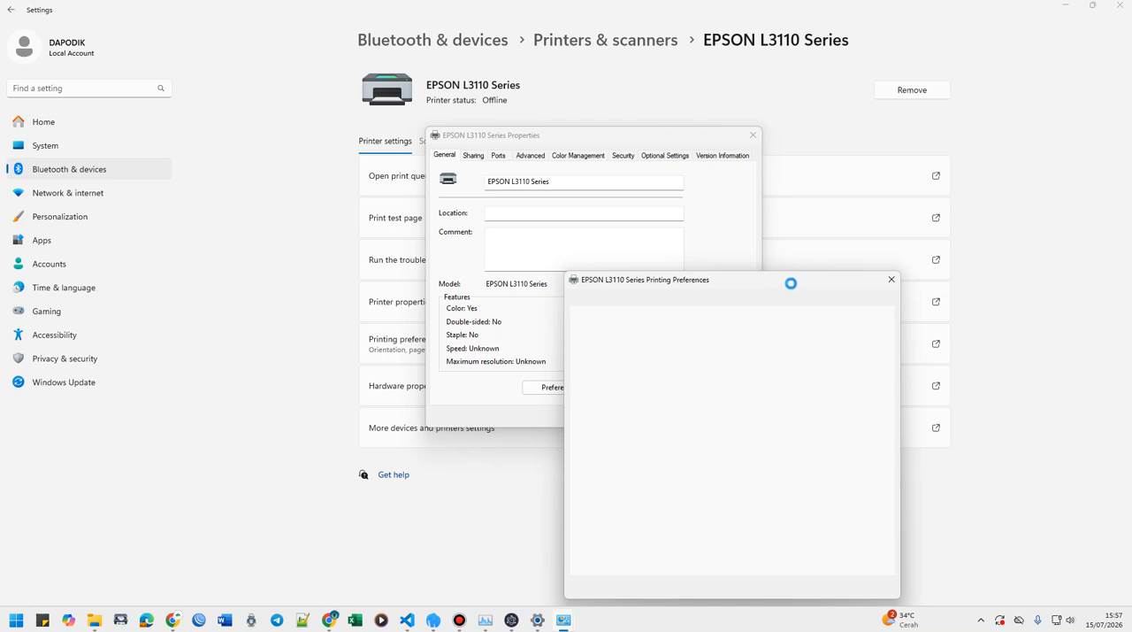
{"action": "left_click", "coordinate": [892, 281]}
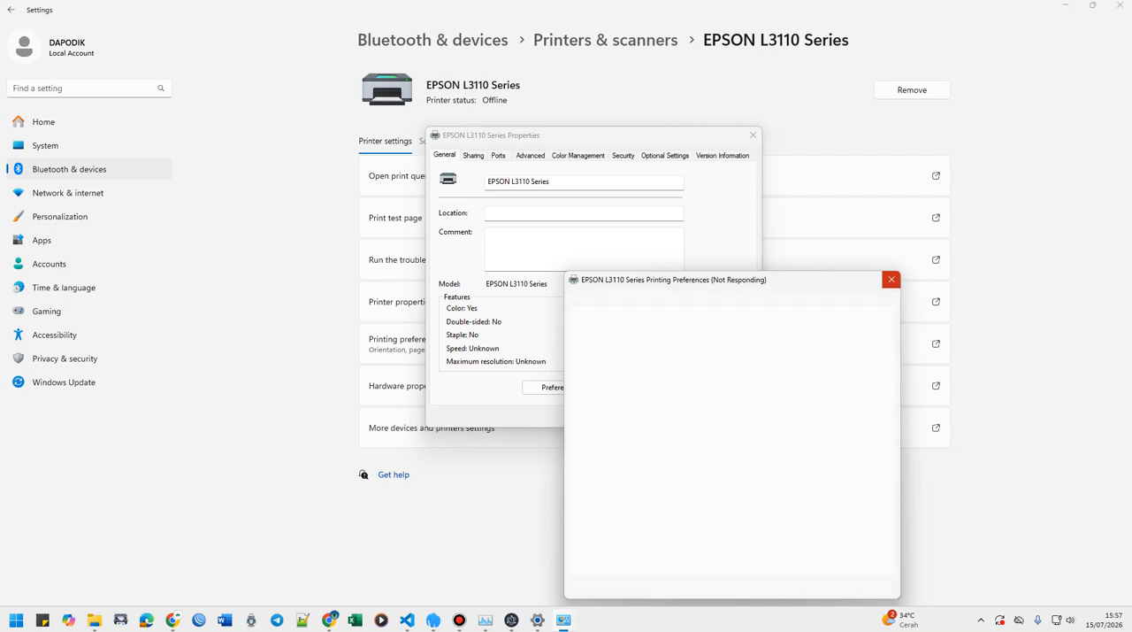
Switch to Task Manager and end the Settings process.
{"action": "key", "text": "ctrl+alt+Delete"}
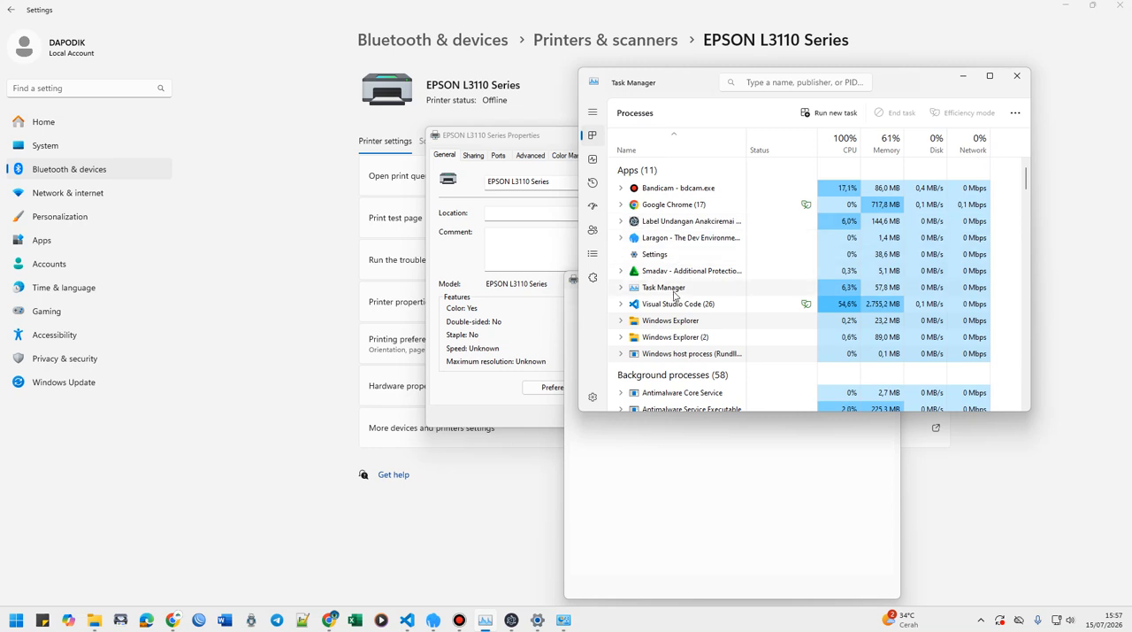
{"action": "left_click", "coordinate": [665, 353]}
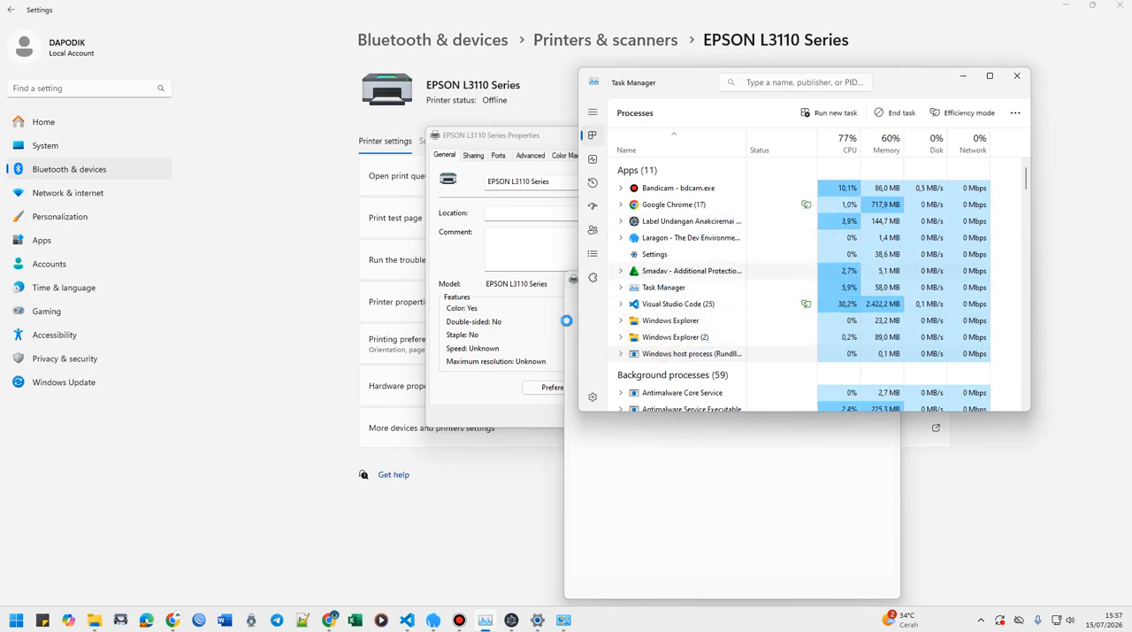
{"action": "left_click", "coordinate": [528, 348]}
{"action": "left_click", "coordinate": [586, 430]}
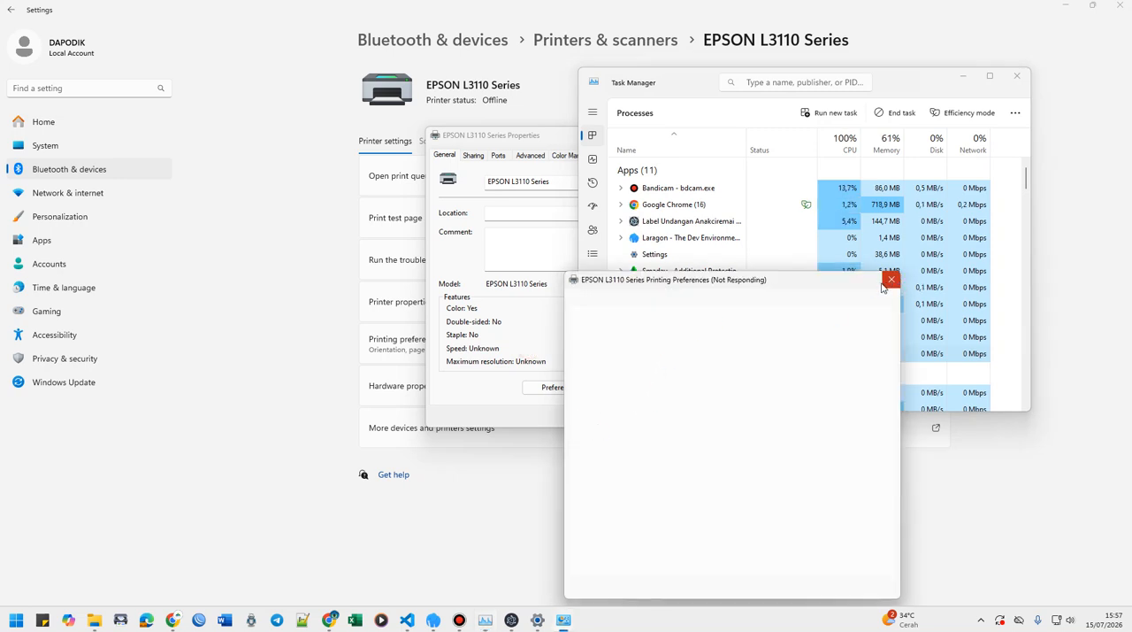
{"action": "left_click", "coordinate": [686, 239]}
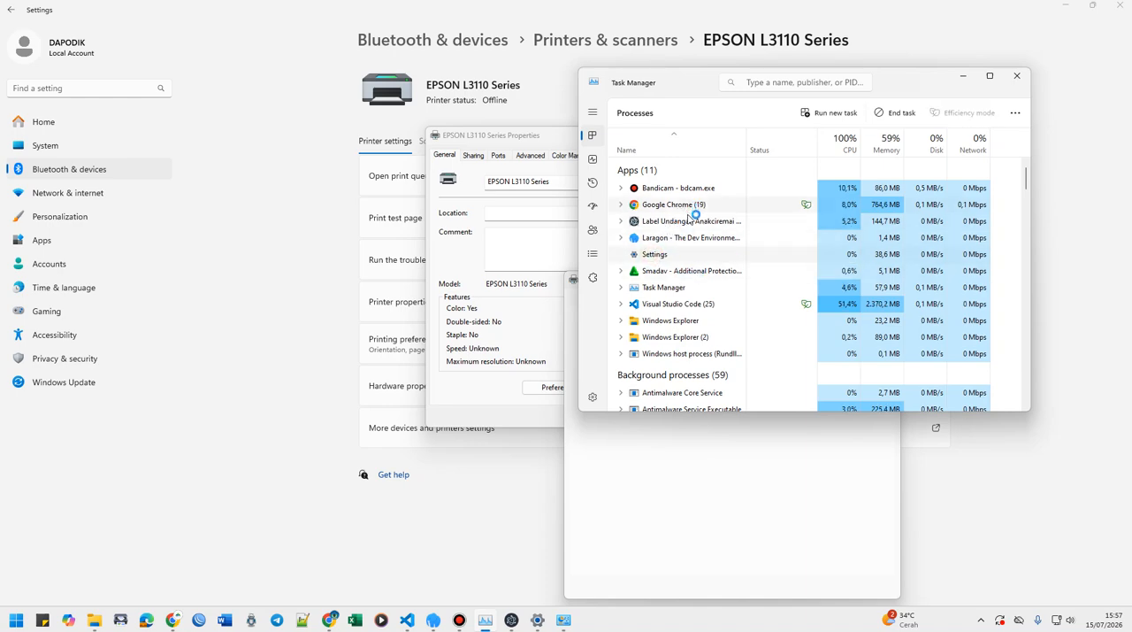
{"action": "right_click", "coordinate": [672, 256]}
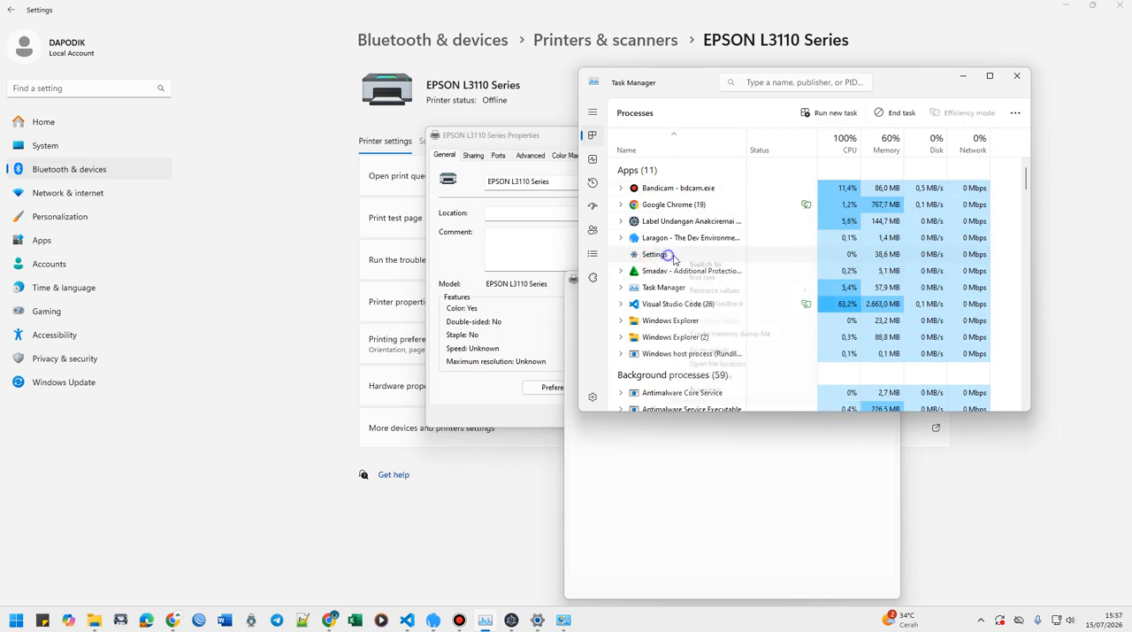
{"action": "left_click", "coordinate": [703, 277]}
Look through the Task Manager process list and try to end the Windows host process.
{"action": "scroll", "coordinate": [654, 345], "scroll_direction": "down", "scroll_amount": 1}
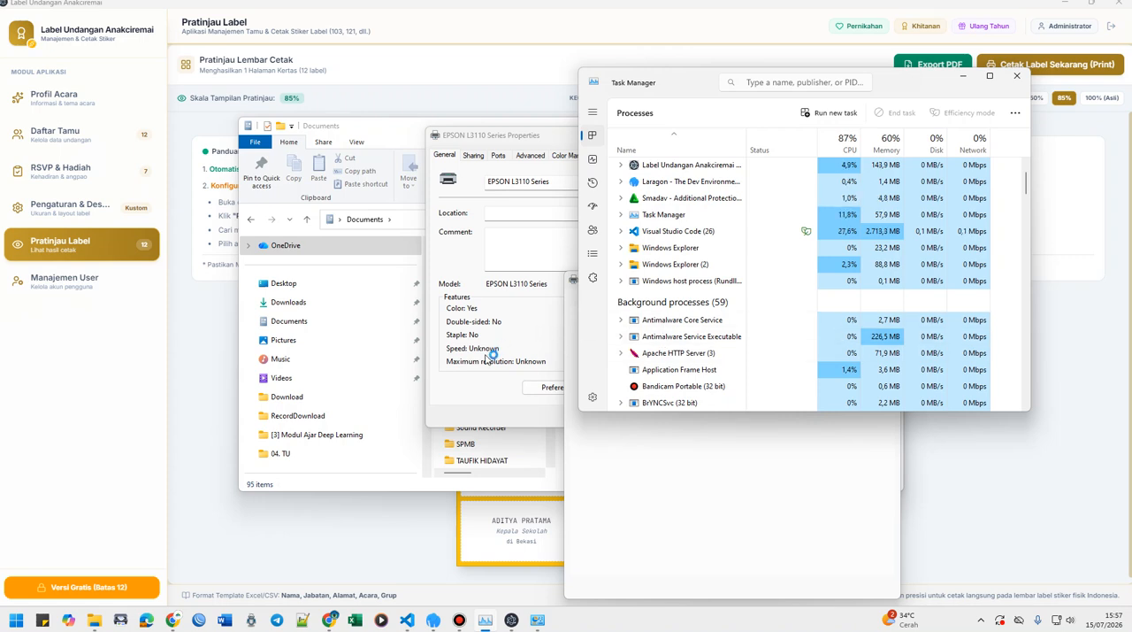
{"action": "scroll", "coordinate": [686, 332], "scroll_direction": "down", "scroll_amount": 1}
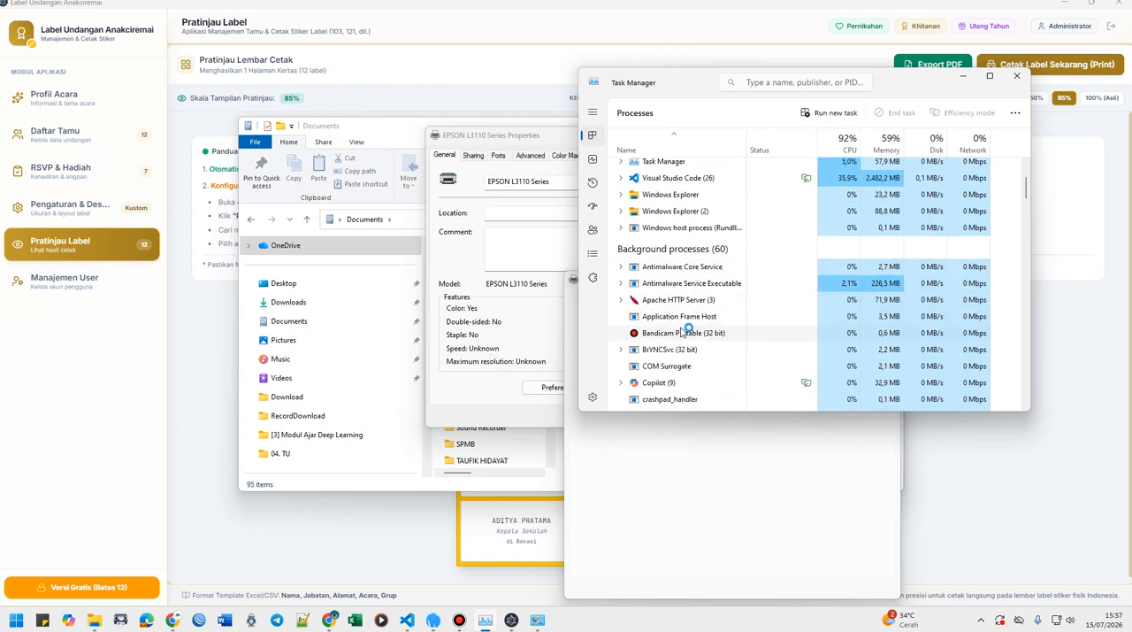
{"action": "scroll", "coordinate": [677, 318], "scroll_direction": "up", "scroll_amount": 2}
{"action": "scroll", "coordinate": [671, 310], "scroll_direction": "up", "scroll_amount": 1}
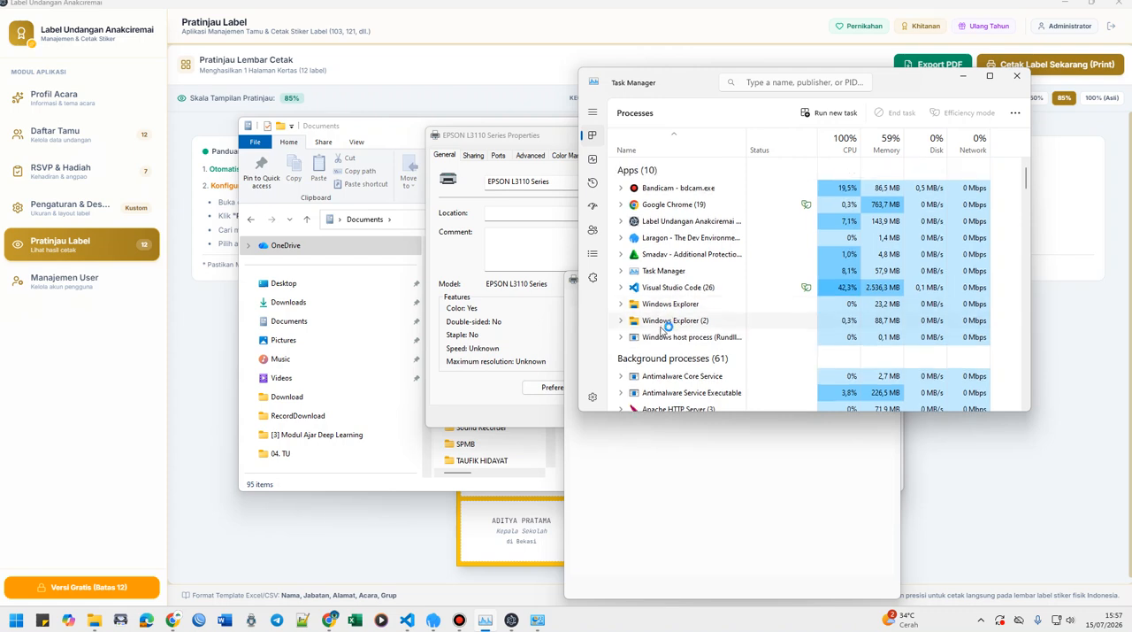
{"action": "right_click", "coordinate": [659, 338]}
{"action": "left_click", "coordinate": [701, 359]}
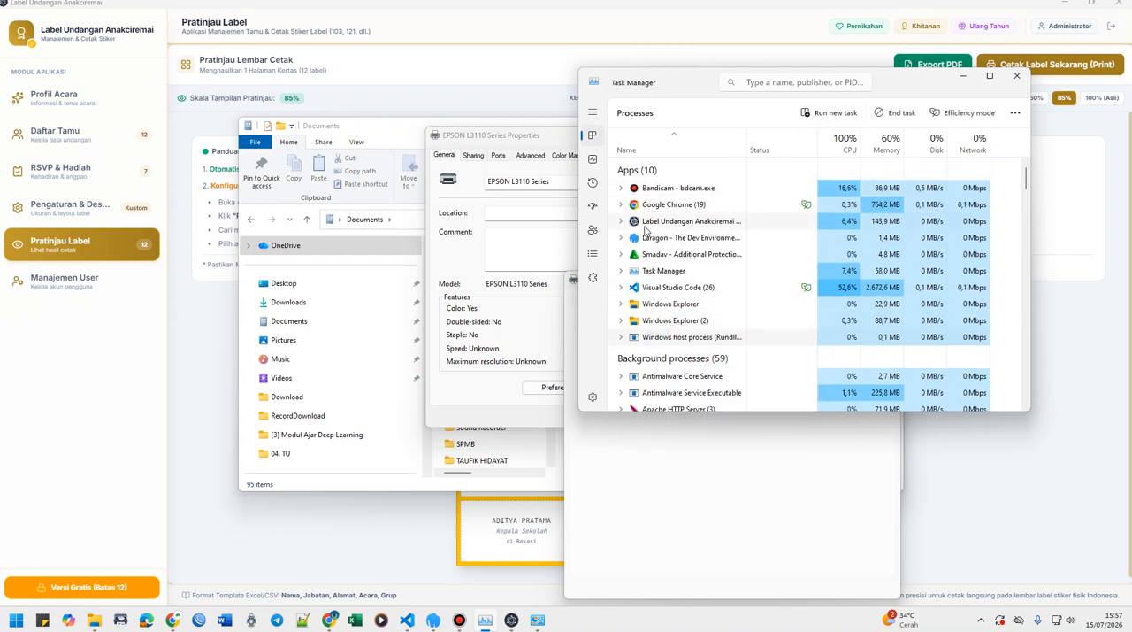
Minimize Task Manager, try to close the EPSON L3110 Series properties, and bring its frozen printing preferences window back to the front.
{"action": "left_click", "coordinate": [963, 76]}
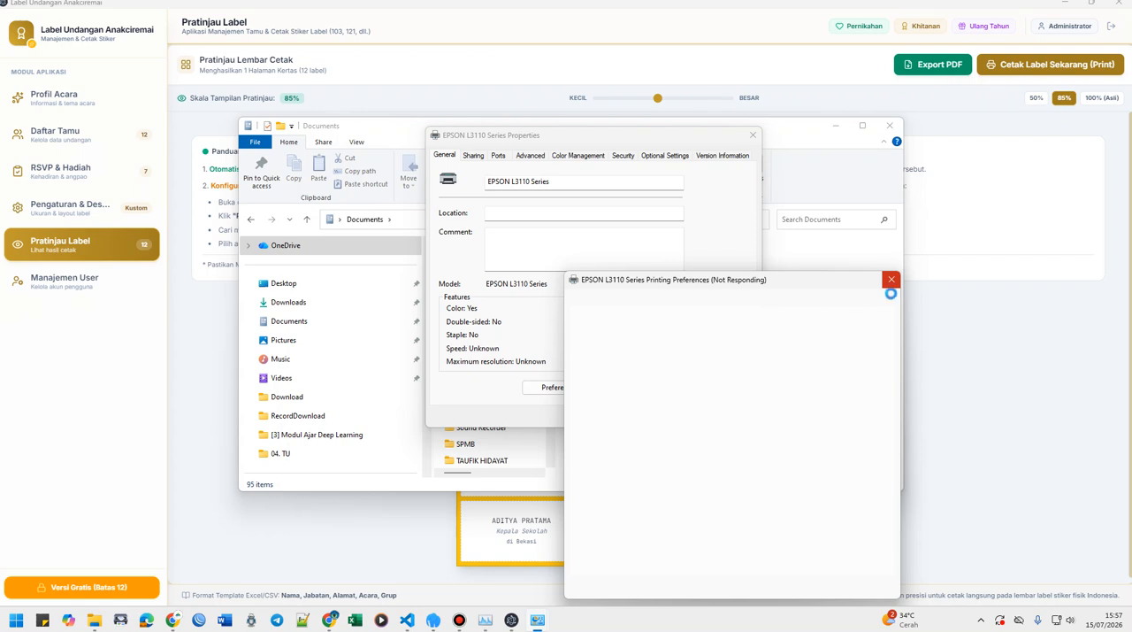
{"action": "left_click", "coordinate": [754, 136]}
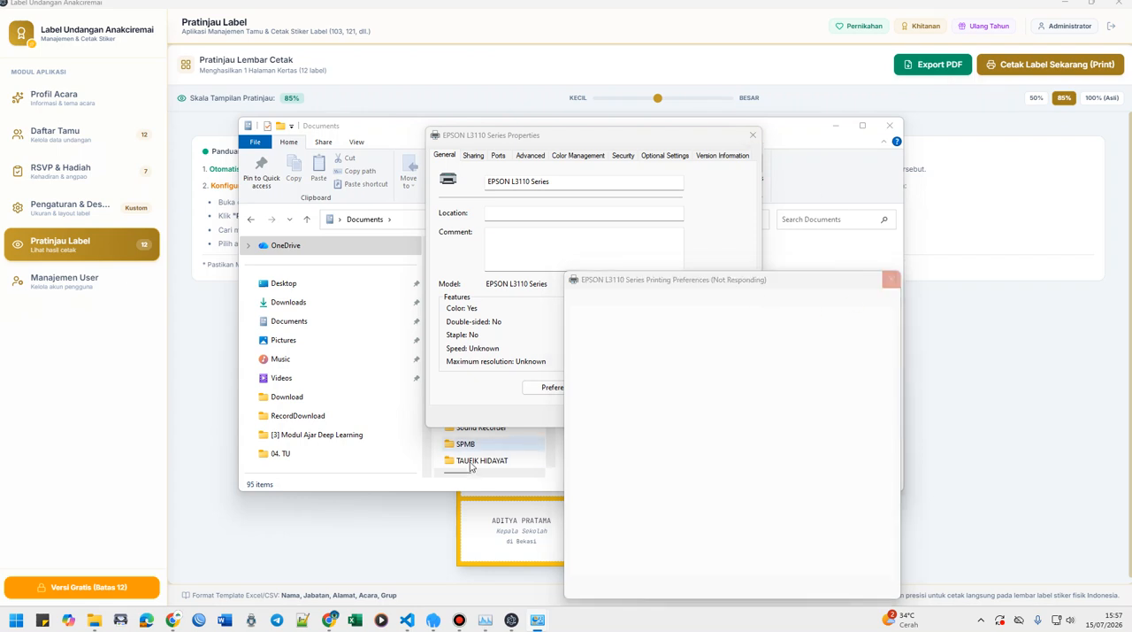
{"action": "left_click", "coordinate": [390, 469]}
{"action": "left_click", "coordinate": [445, 526]}
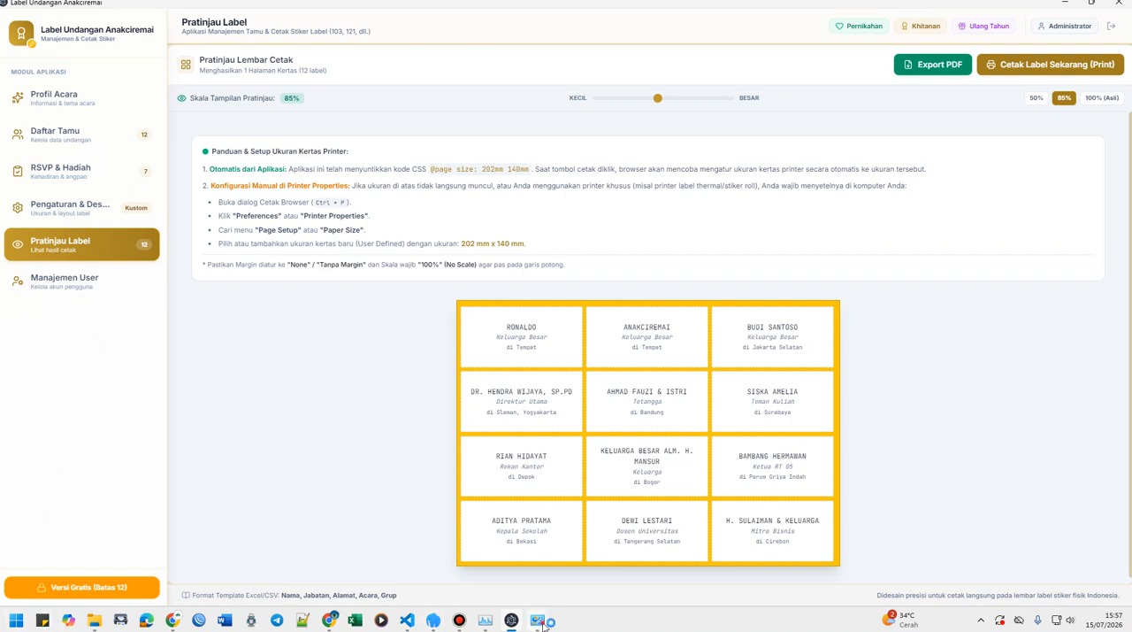
{"action": "mouse_move", "coordinate": [522, 625]}
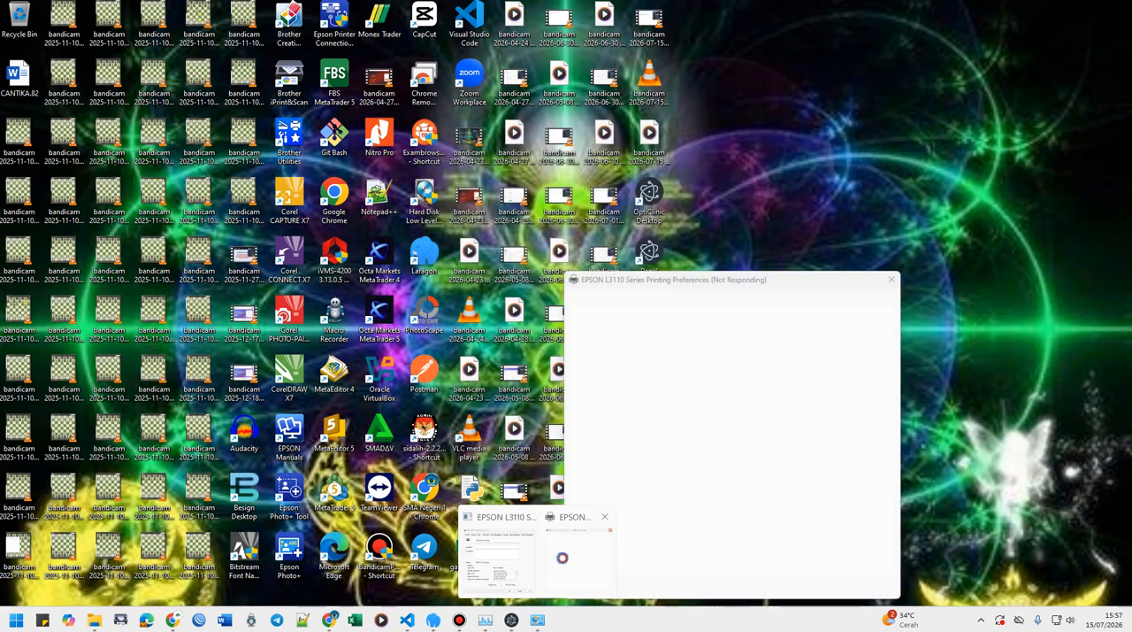
{"action": "left_click", "coordinate": [562, 557]}
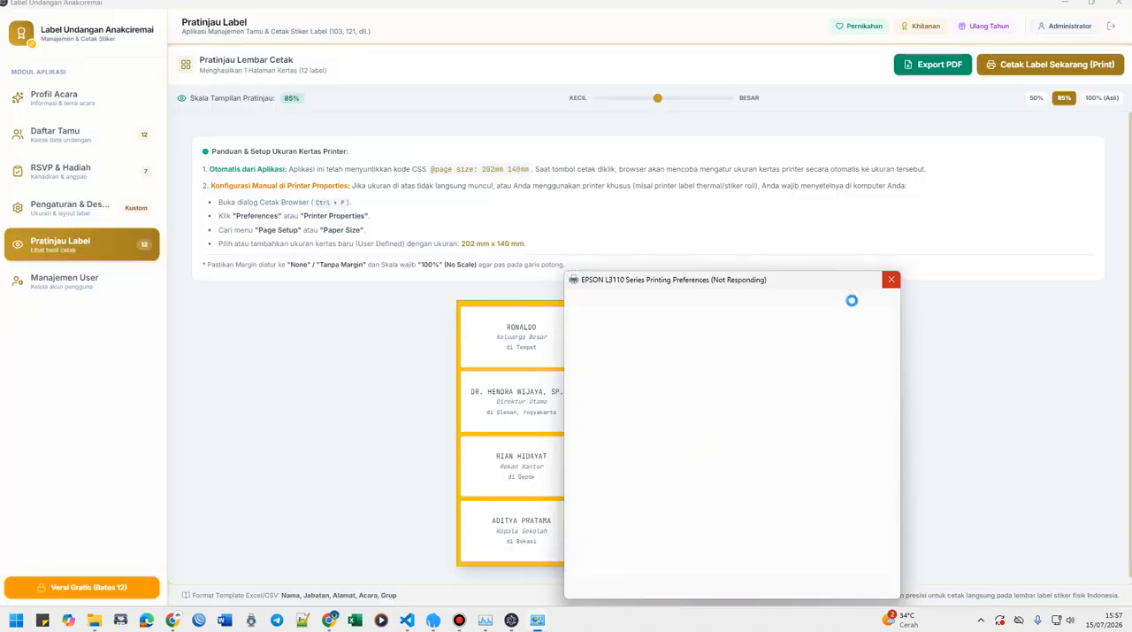
Close all open EPSON L3110 Series properties and printing preferences windows together as a group.
{"action": "left_click", "coordinate": [535, 624]}
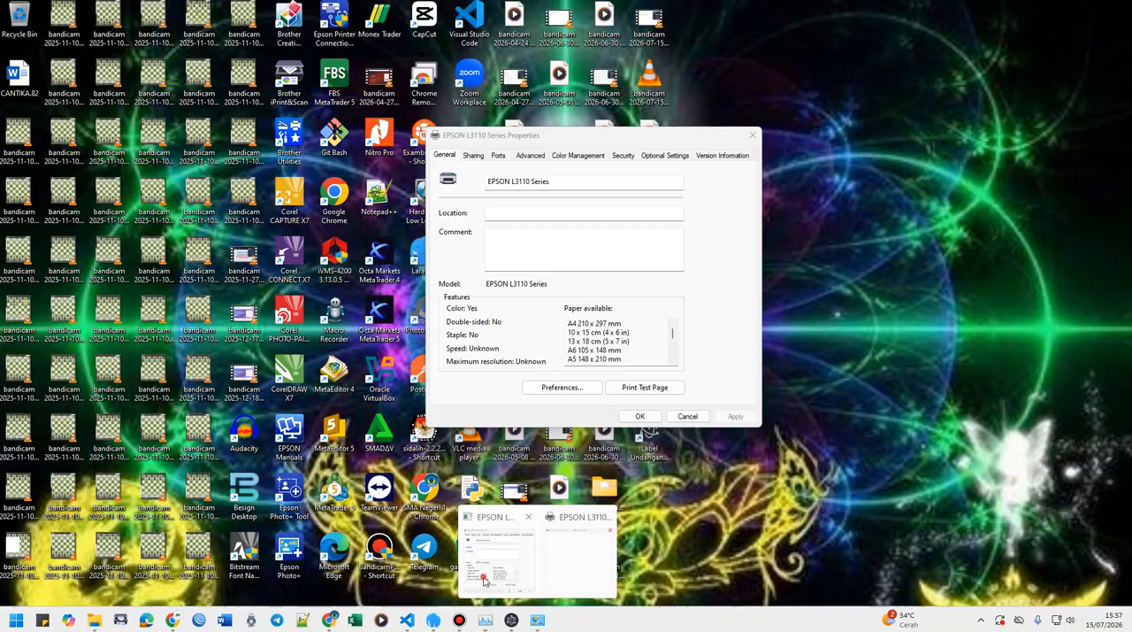
{"action": "left_click", "coordinate": [533, 601]}
{"action": "right_click", "coordinate": [535, 614]}
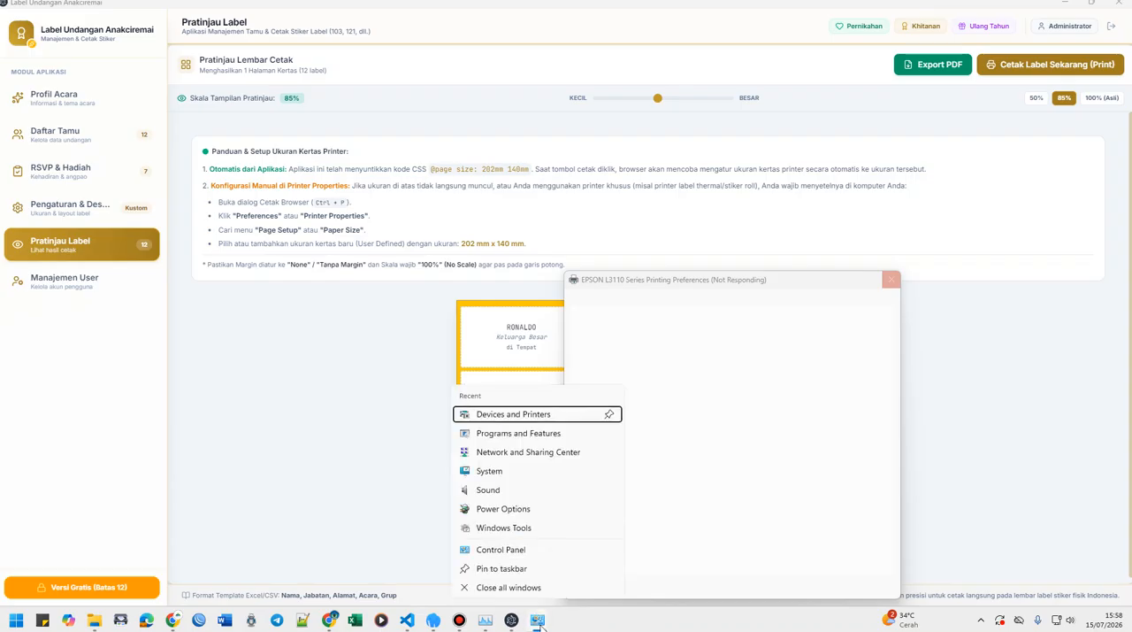
{"action": "right_click", "coordinate": [535, 613]}
{"action": "right_click", "coordinate": [537, 624]}
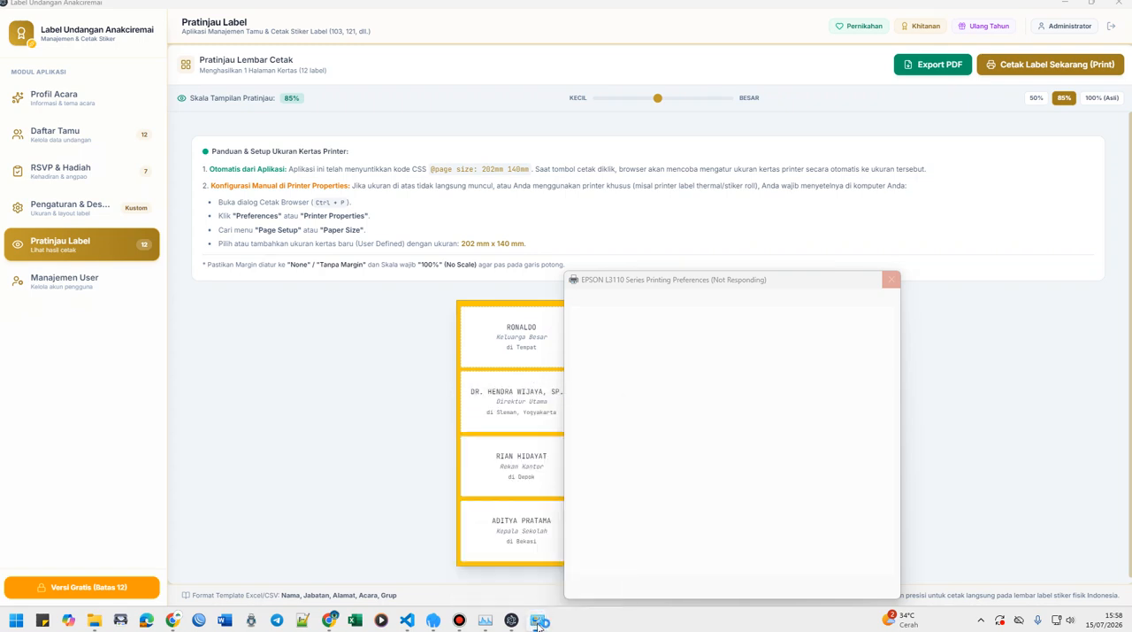
{"action": "right_click", "coordinate": [537, 625]}
{"action": "right_click", "coordinate": [536, 626]}
{"action": "left_click", "coordinate": [534, 598]}
{"action": "right_click", "coordinate": [536, 625]}
{"action": "left_click", "coordinate": [534, 599]}
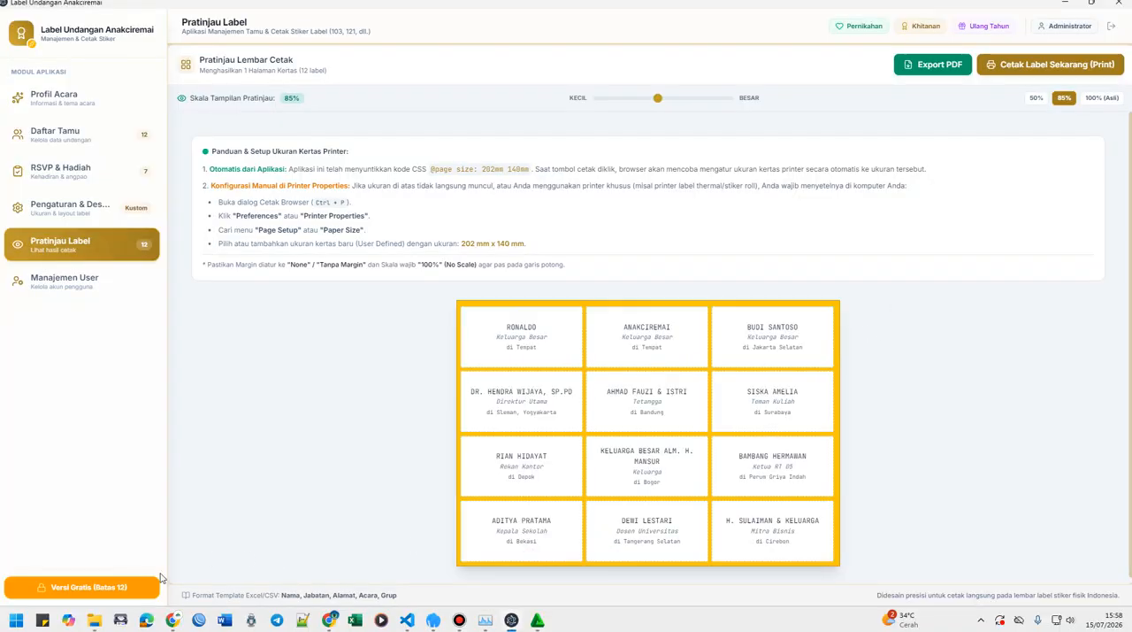
Search Windows for CONTROL and open Control Panel.
{"action": "left_click", "coordinate": [16, 620]}
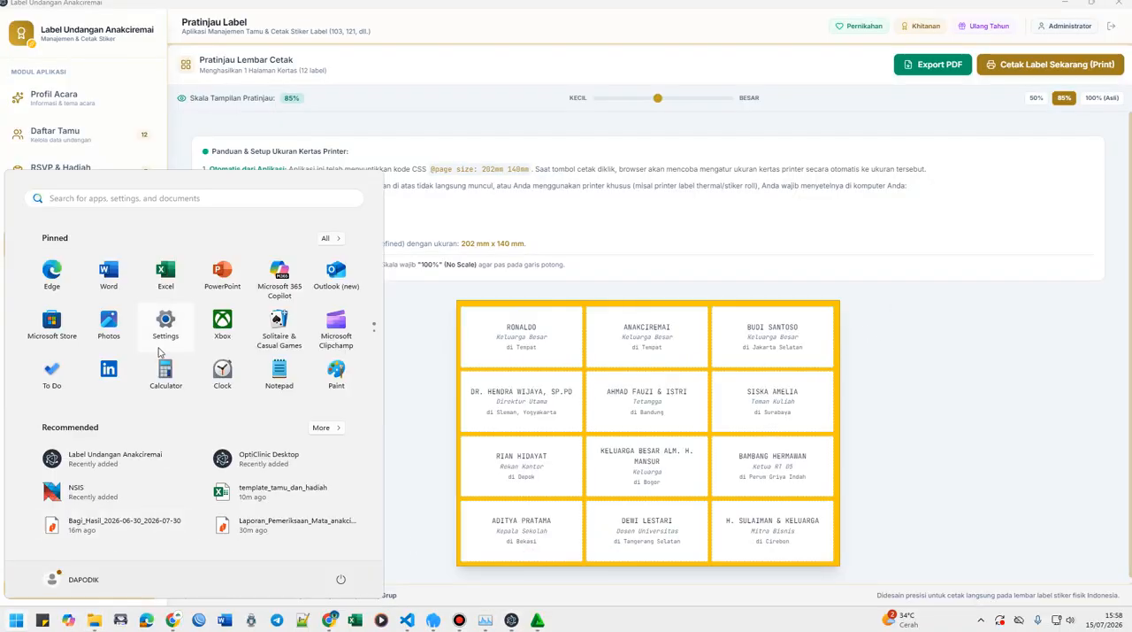
{"action": "type", "text": "c"}
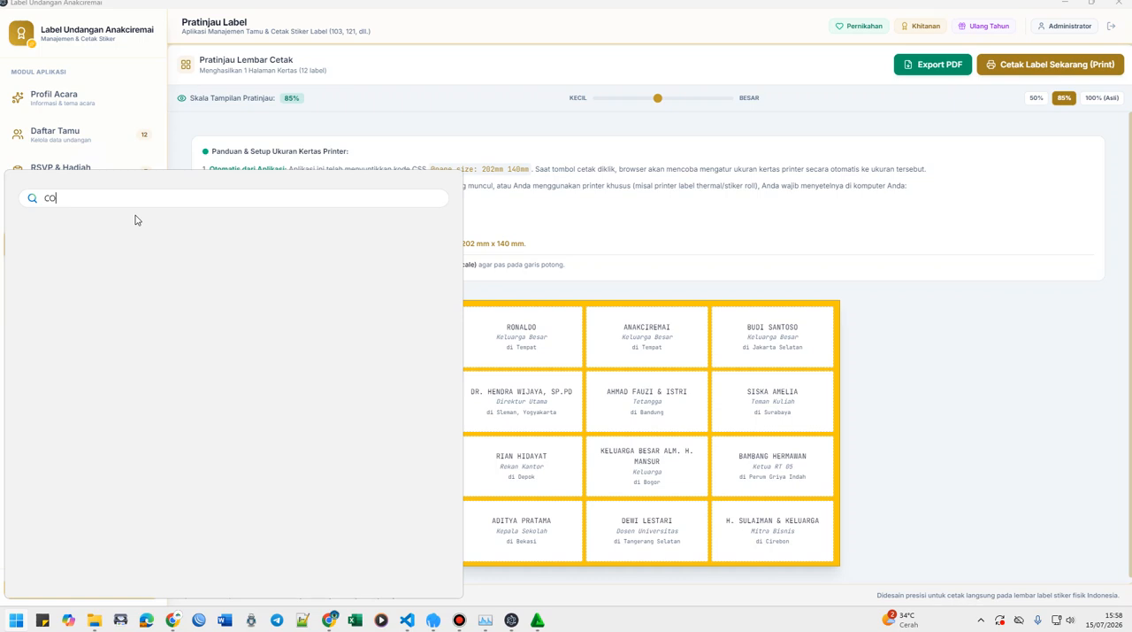
{"action": "type", "text": "ON"}
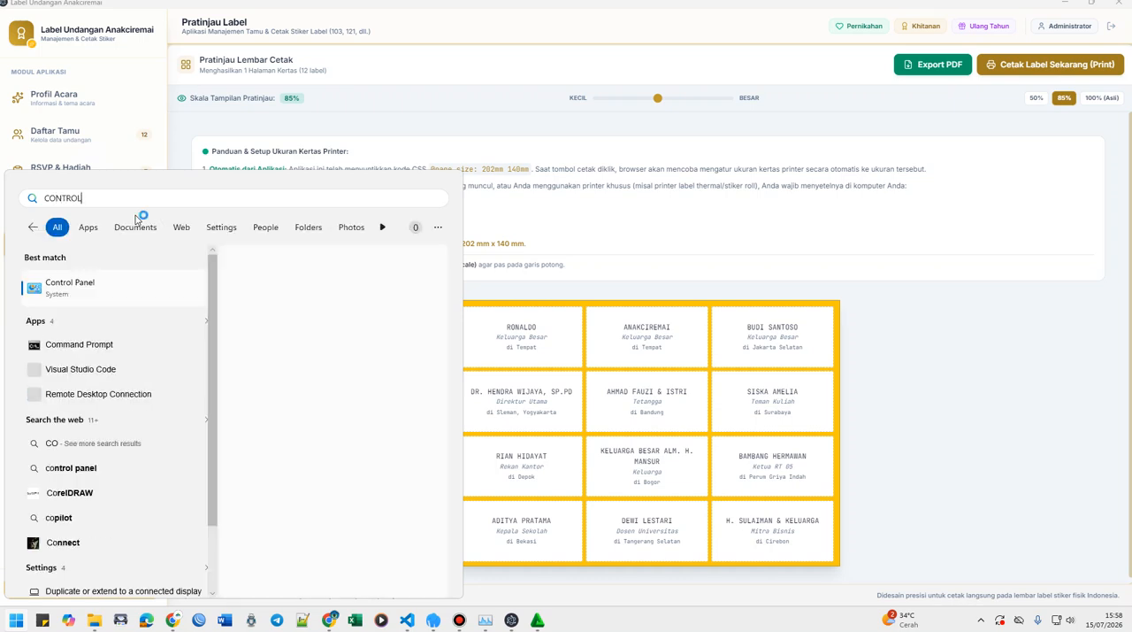
{"action": "type", "text": "TROL"}
{"action": "left_click", "coordinate": [77, 284]}
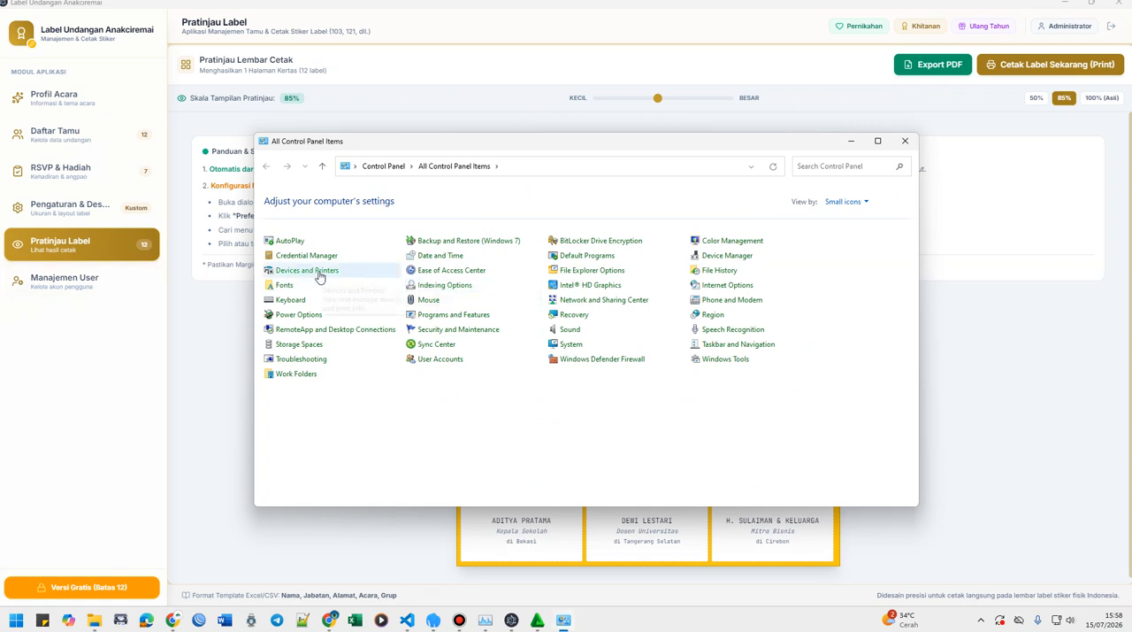
Open Devices and Printers, minimize the Documents window, and go to the Printers & scanners settings.
{"action": "left_click", "coordinate": [521, 270]}
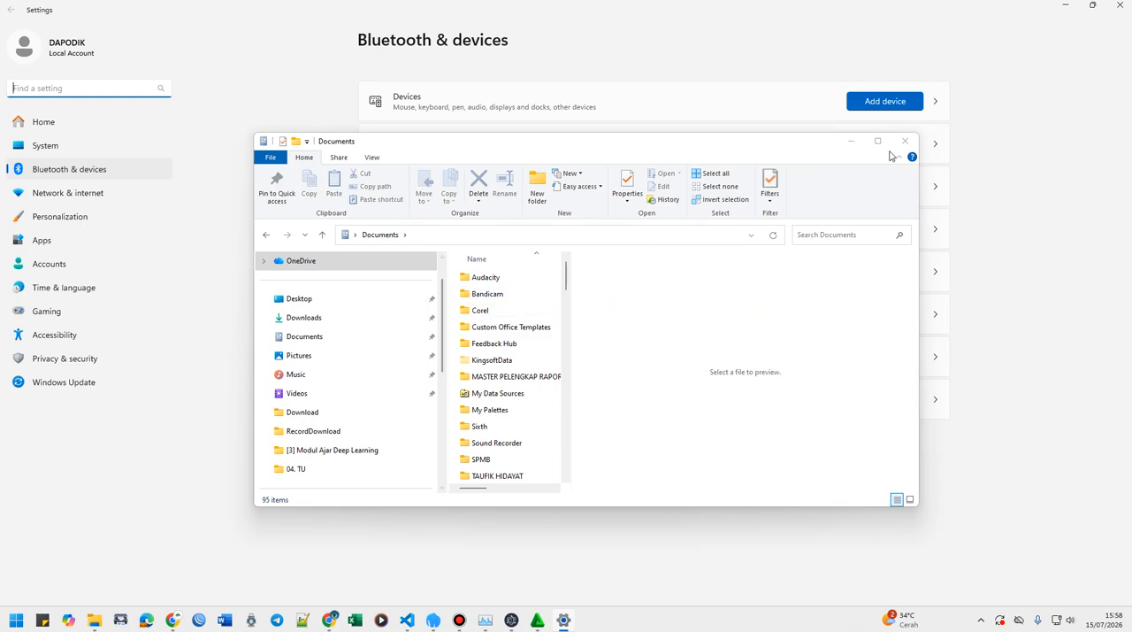
{"action": "left_click", "coordinate": [851, 142]}
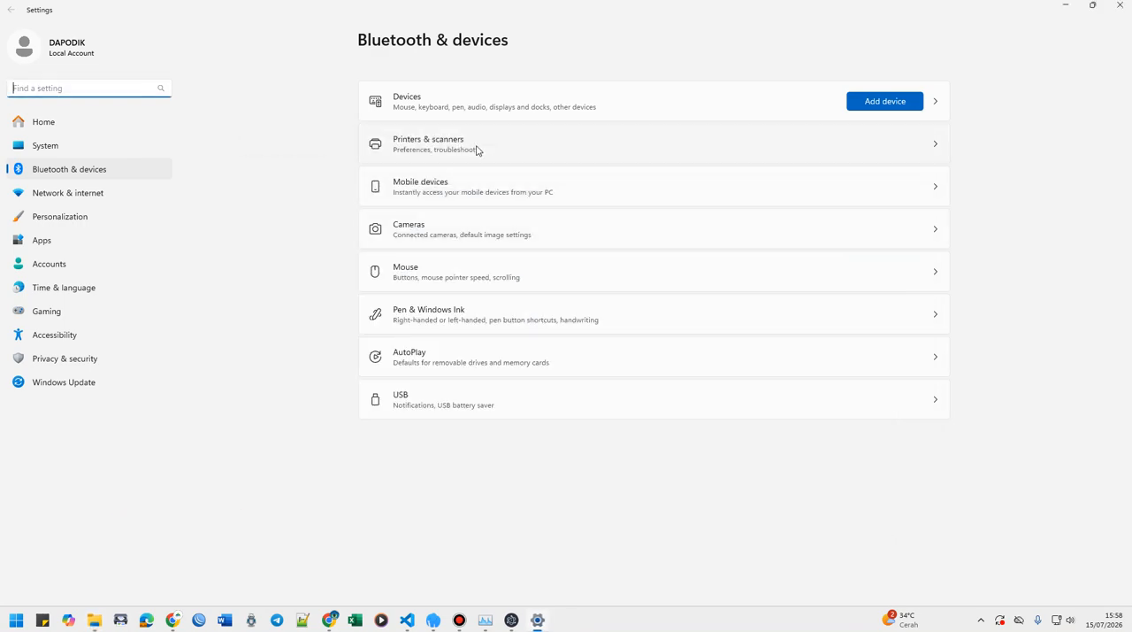
{"action": "left_click", "coordinate": [476, 150]}
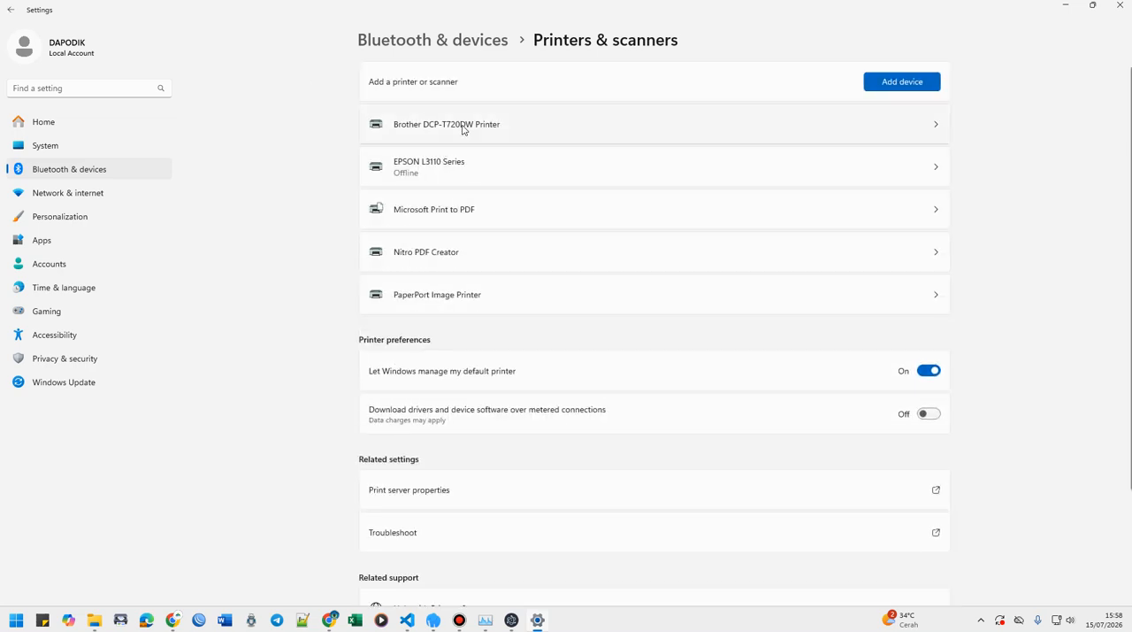
Open the Brother DCP-T720DW printer's printing preferences and choose User Defined as the paper size.
{"action": "left_click", "coordinate": [496, 124]}
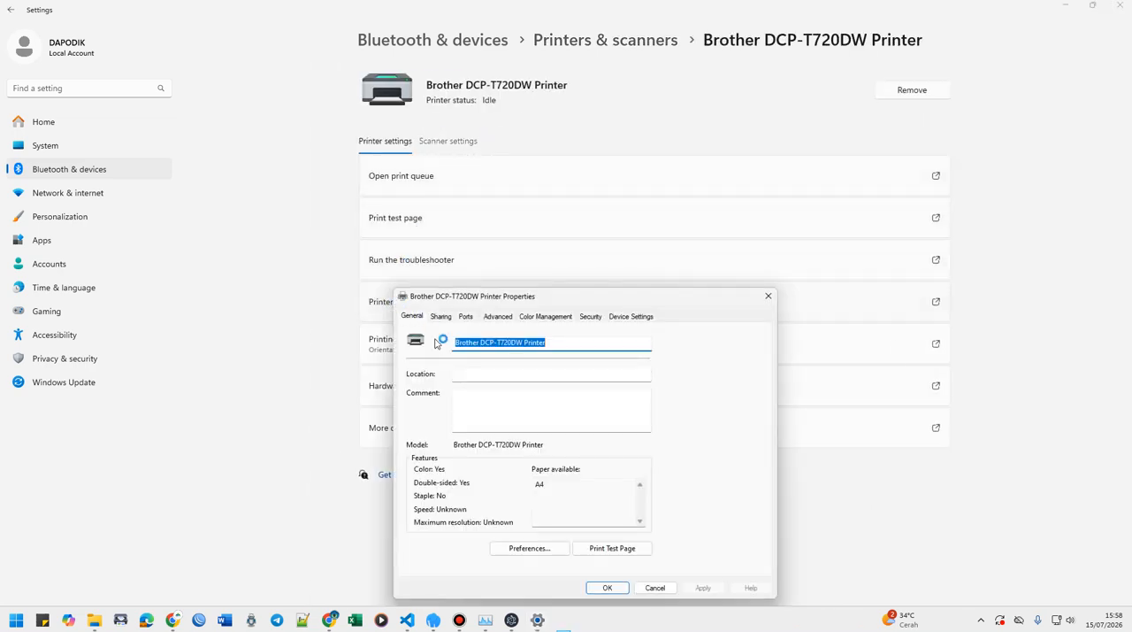
{"action": "left_click", "coordinate": [536, 549]}
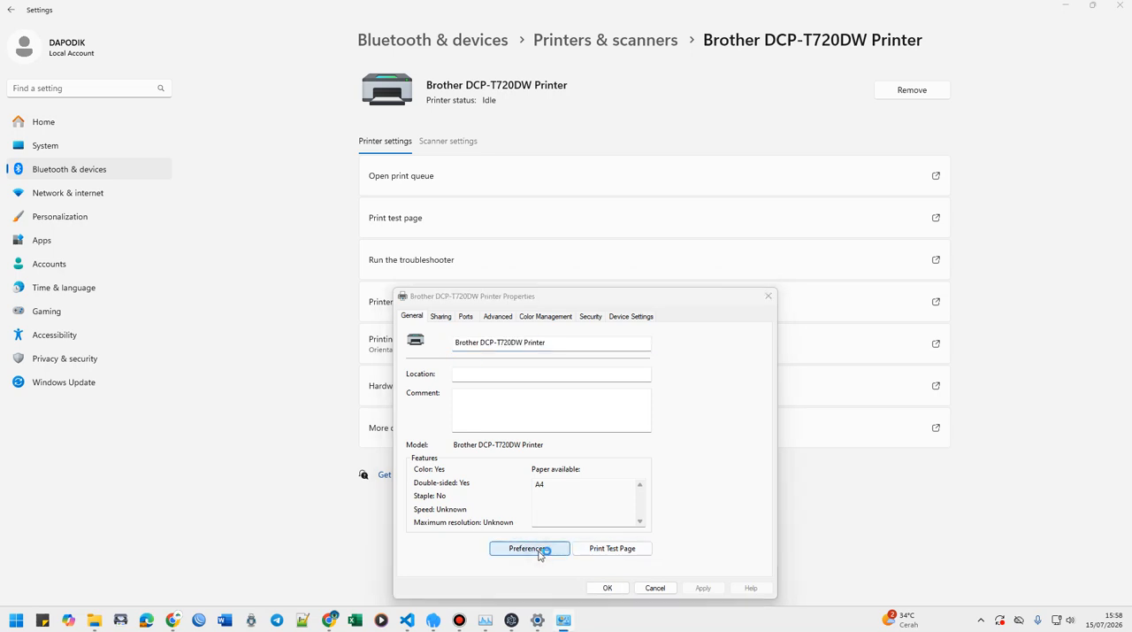
{"action": "left_click", "coordinate": [849, 308]}
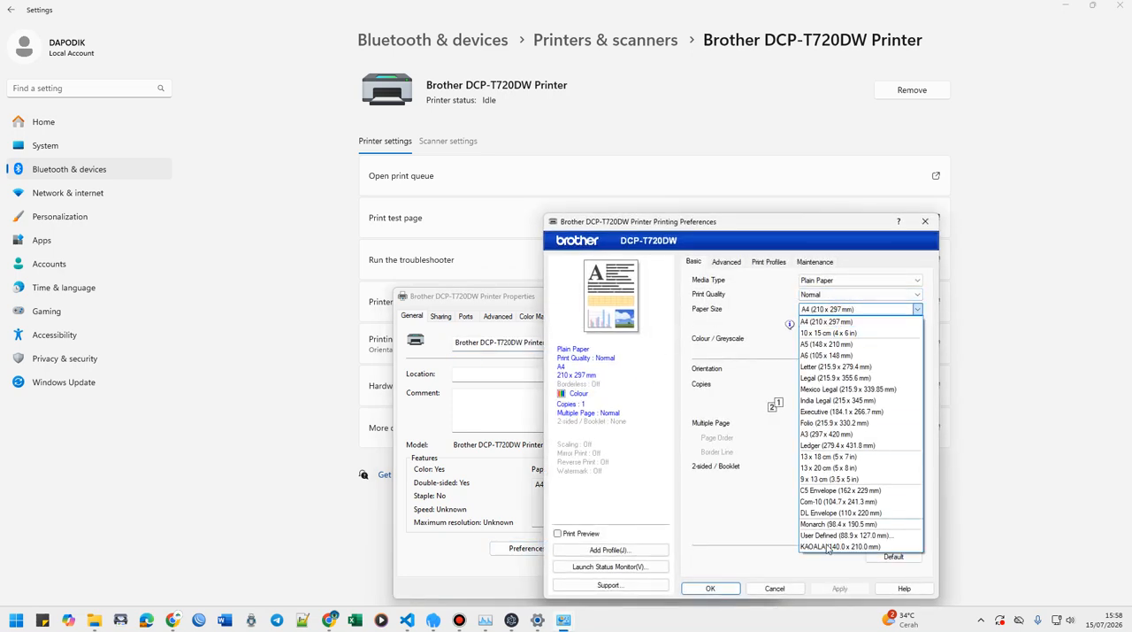
{"action": "left_click", "coordinate": [830, 536]}
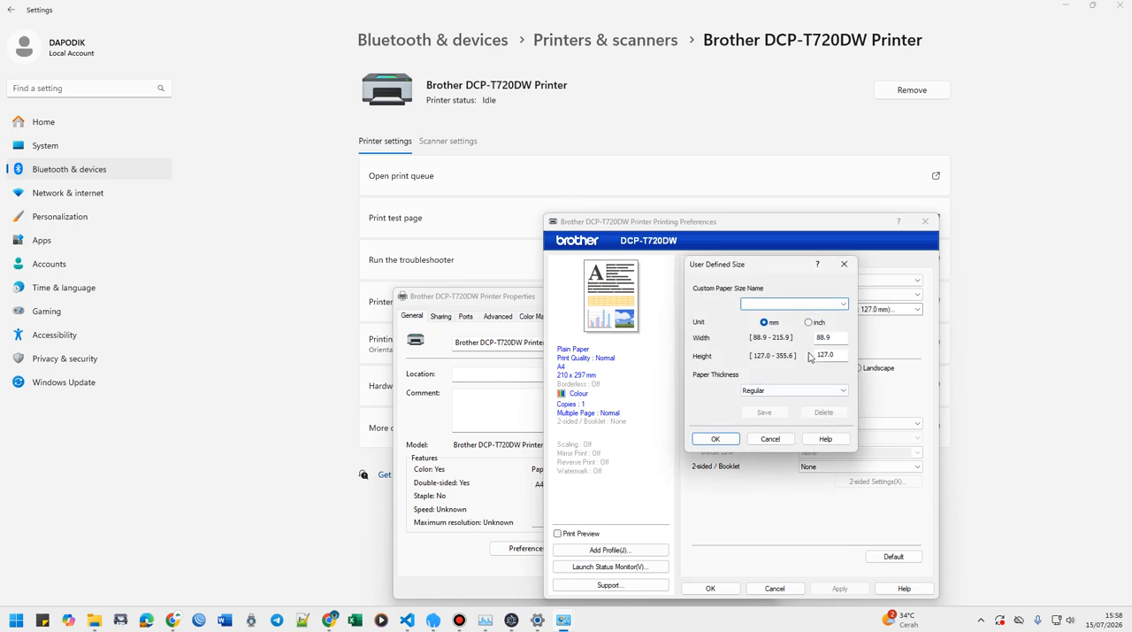
Define and save a custom paper size named "koala 103 ok" with width 202 mm and height 140 mm.
{"action": "key", "text": "Tab"}
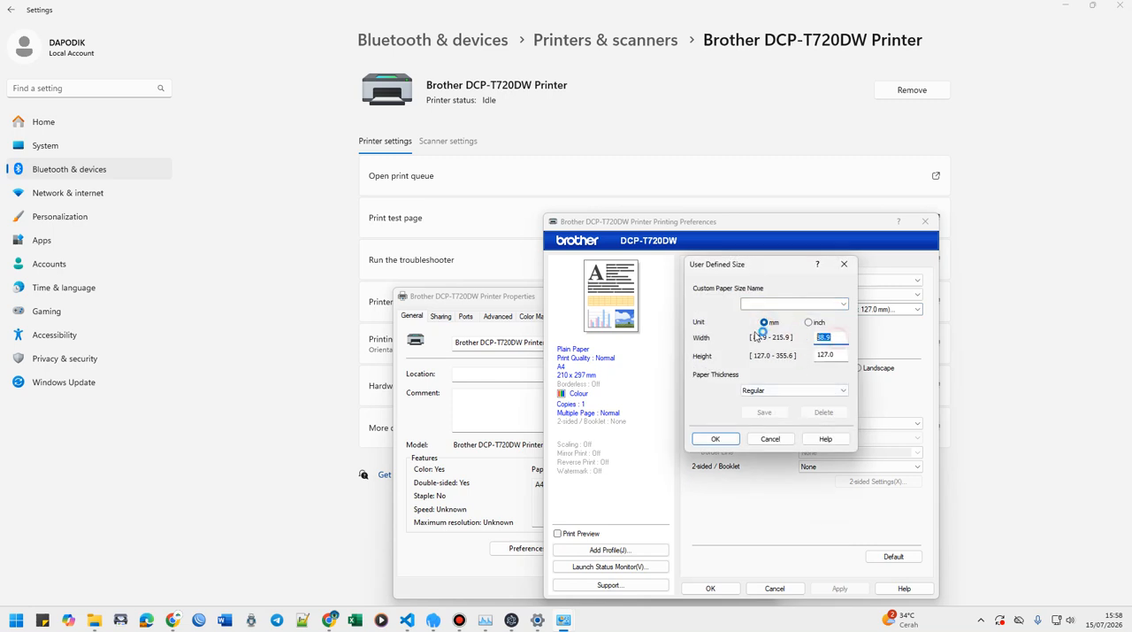
{"action": "type", "text": "202"}
{"action": "key", "text": "Tab"}
{"action": "type", "text": "1"}
{"action": "left_click", "coordinate": [758, 303]}
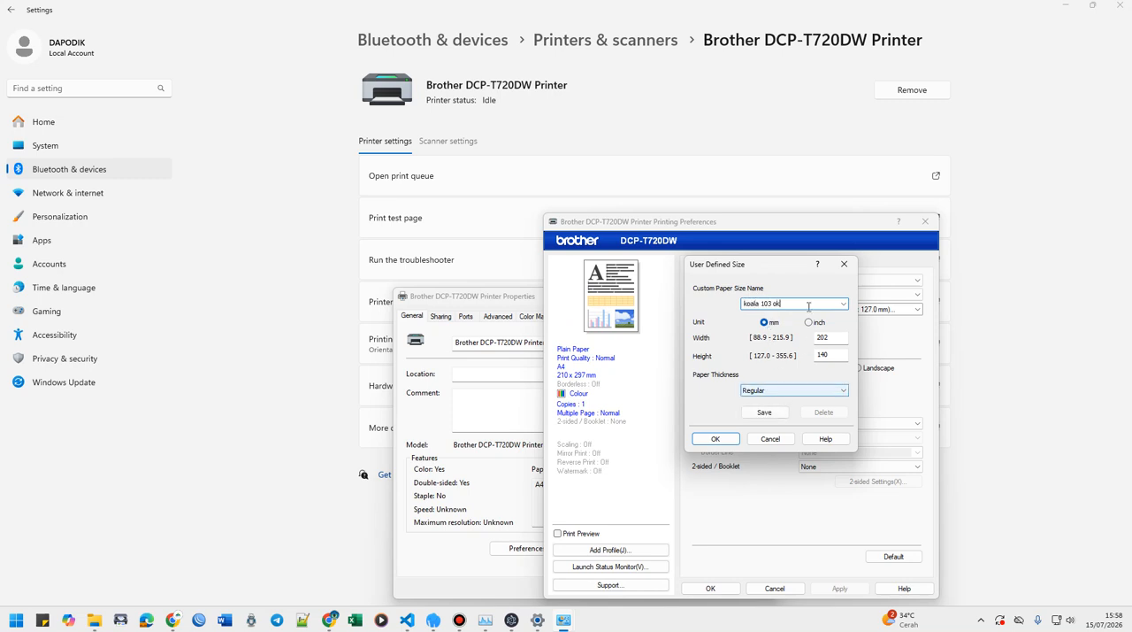
{"action": "left_click", "coordinate": [766, 413]}
{"action": "left_click", "coordinate": [718, 439]}
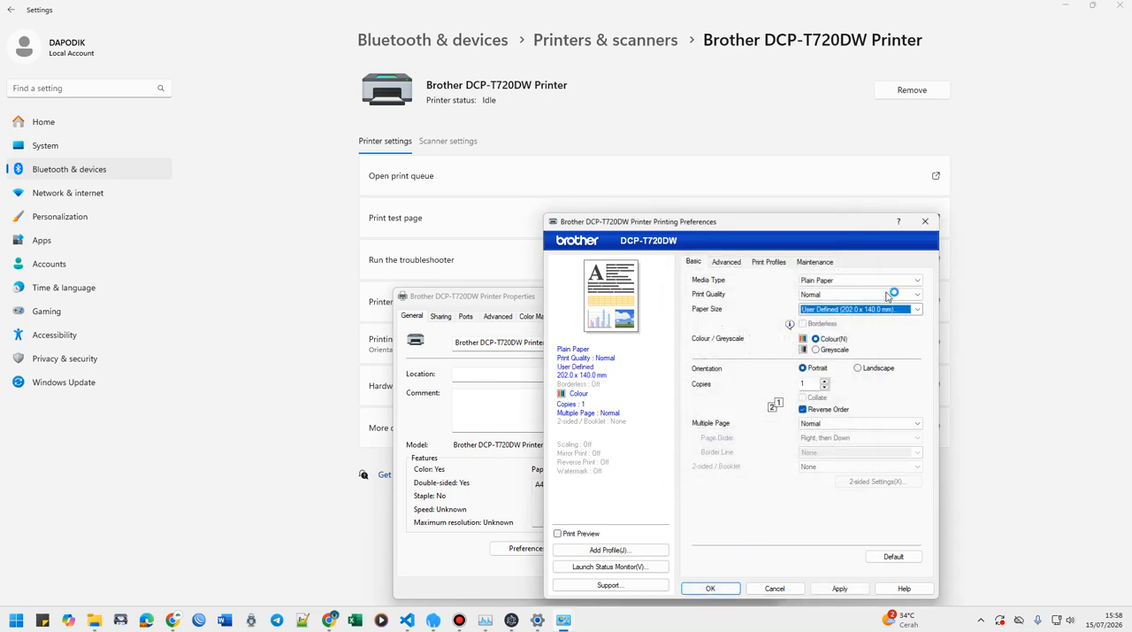
Set the Brother printer's paper size to koala 103 ok (202.0 x 140.0 mm) and accept the preferences and properties.
{"action": "left_click", "coordinate": [863, 309]}
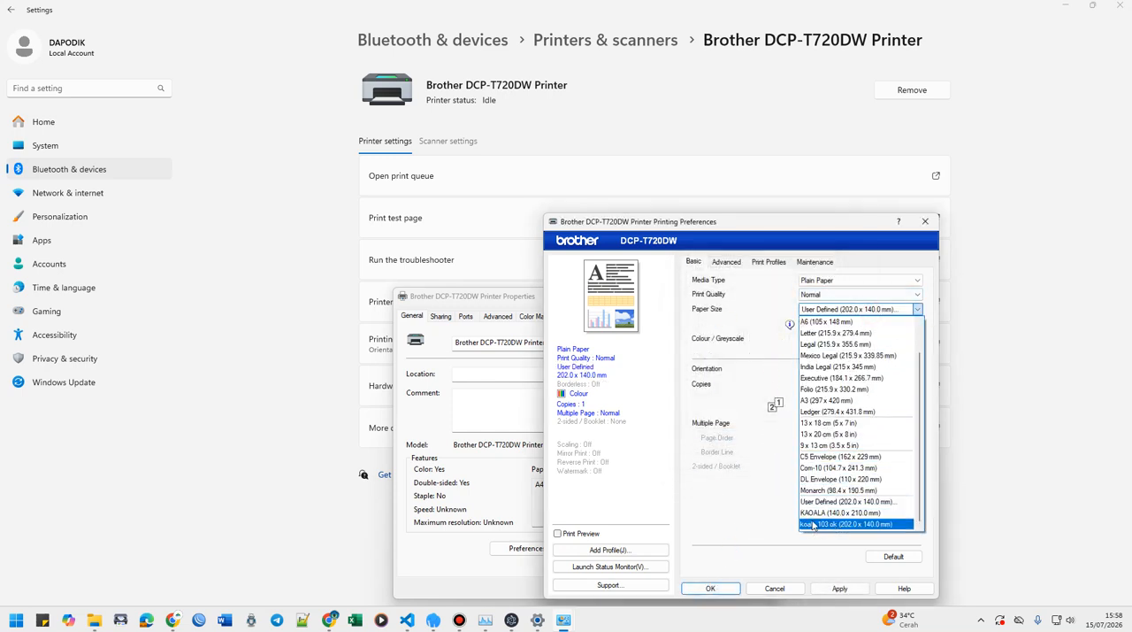
{"action": "left_click", "coordinate": [812, 525]}
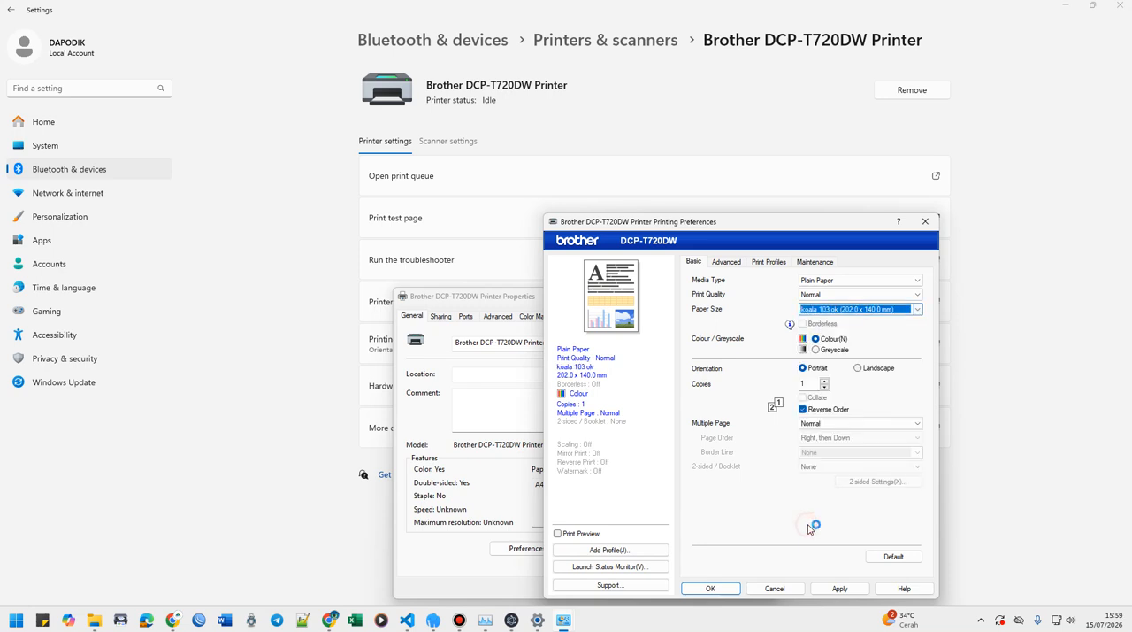
{"action": "left_click", "coordinate": [711, 588]}
{"action": "left_click", "coordinate": [608, 585]}
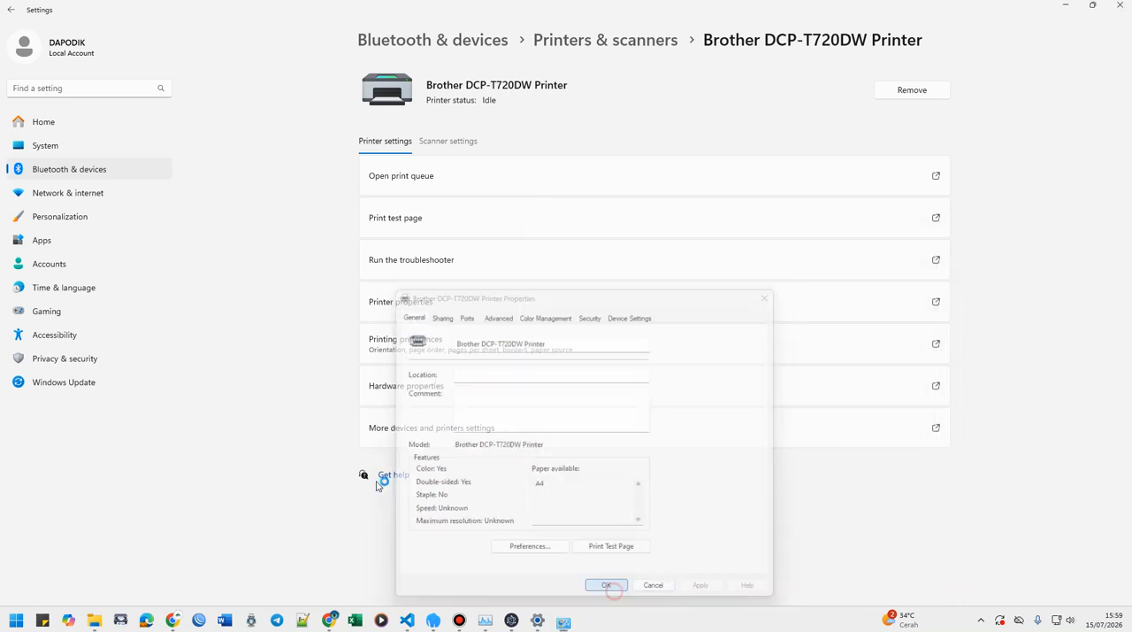
Switch to Label Undangan Anakciremai, open the print dialog for the label sheet, and check the Brother printer's paper size preferences.
{"action": "left_click", "coordinate": [512, 620]}
{"action": "left_click", "coordinate": [987, 70]}
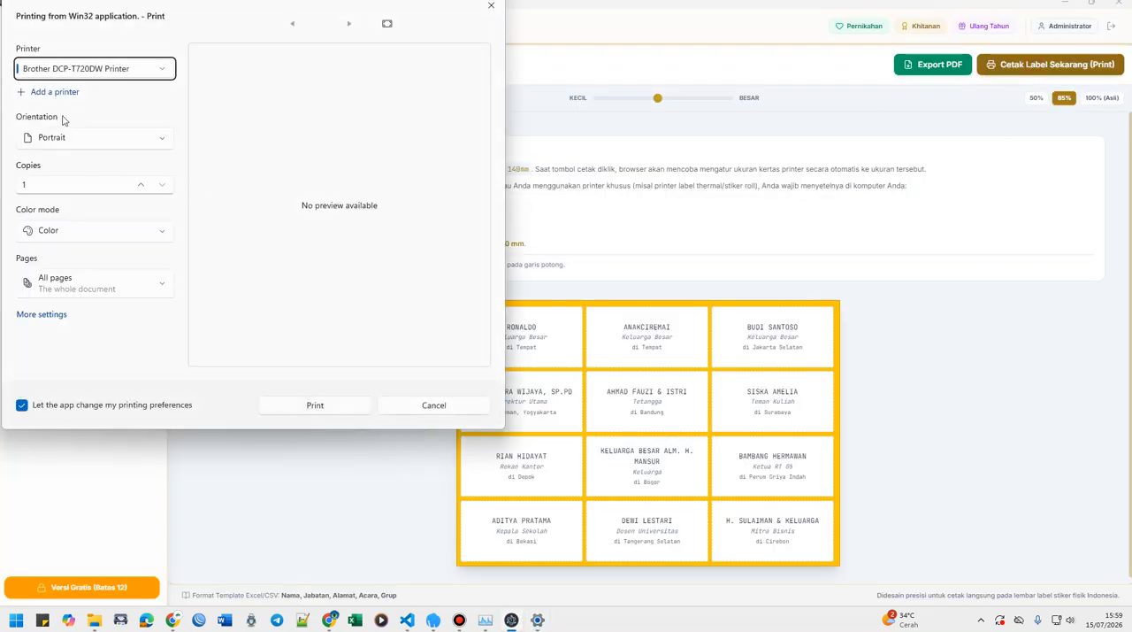
{"action": "left_click", "coordinate": [44, 315]}
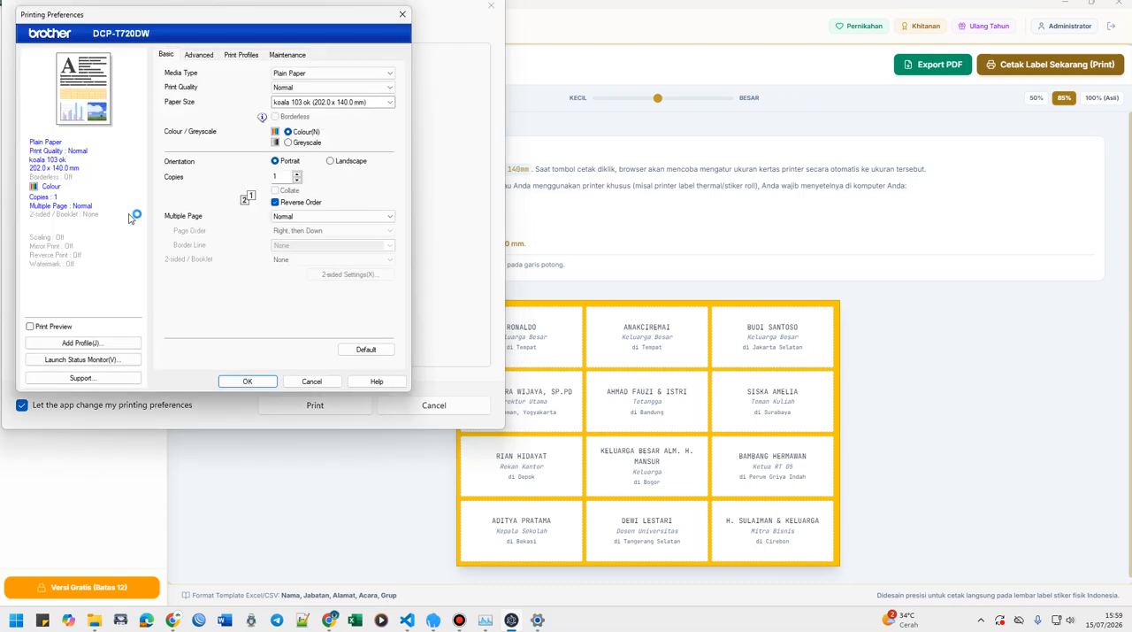
{"action": "left_click", "coordinate": [312, 380]}
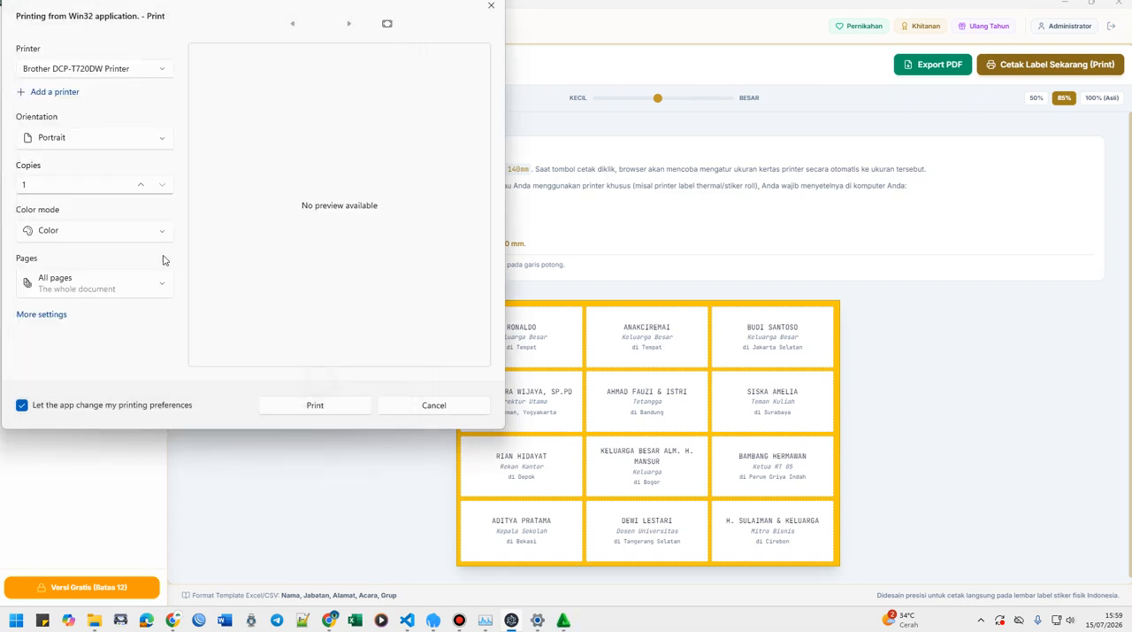
Set the print job to koala 103 ok (202.0 x 140.0 mm) paper in Landscape orientation and print the labels.
{"action": "left_click", "coordinate": [50, 314]}
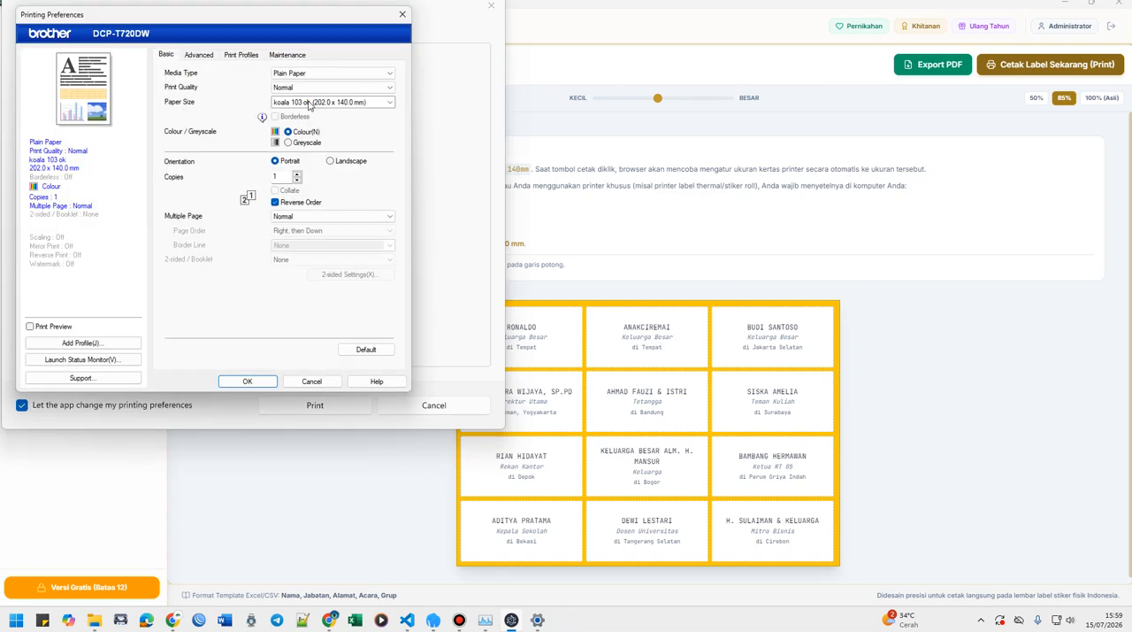
{"action": "left_click", "coordinate": [314, 102]}
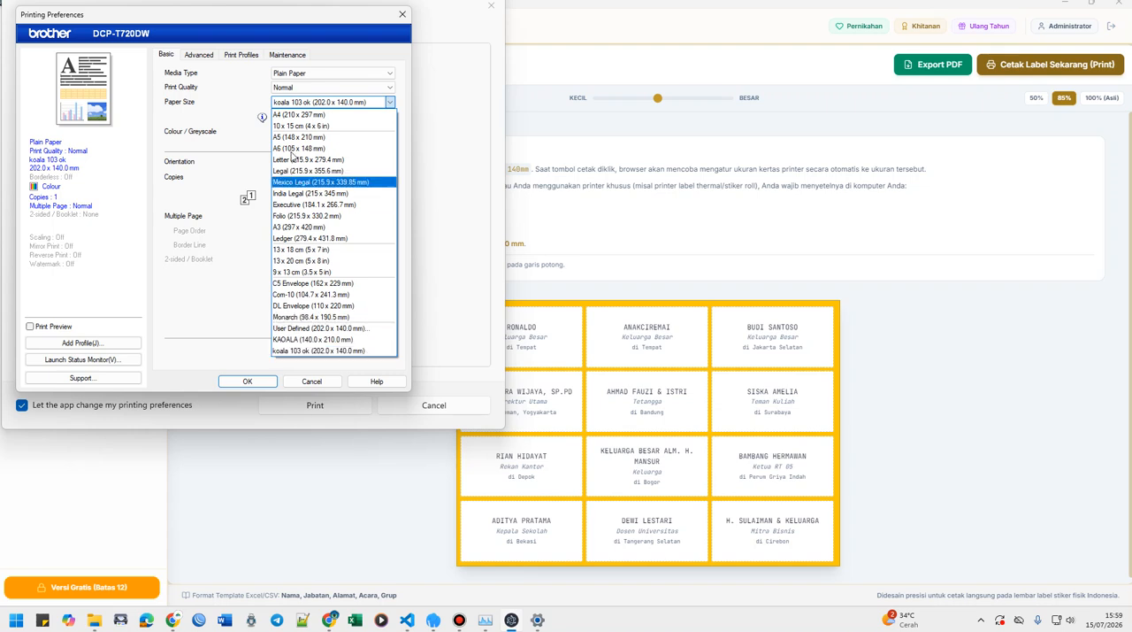
{"action": "left_click", "coordinate": [296, 351]}
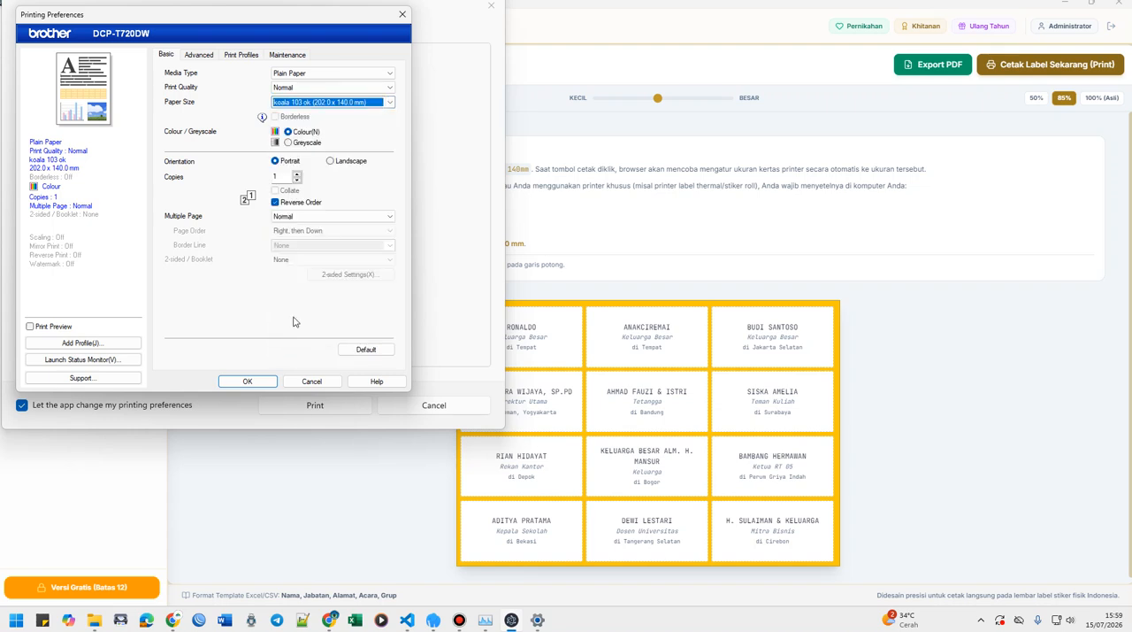
{"action": "left_click", "coordinate": [332, 161]}
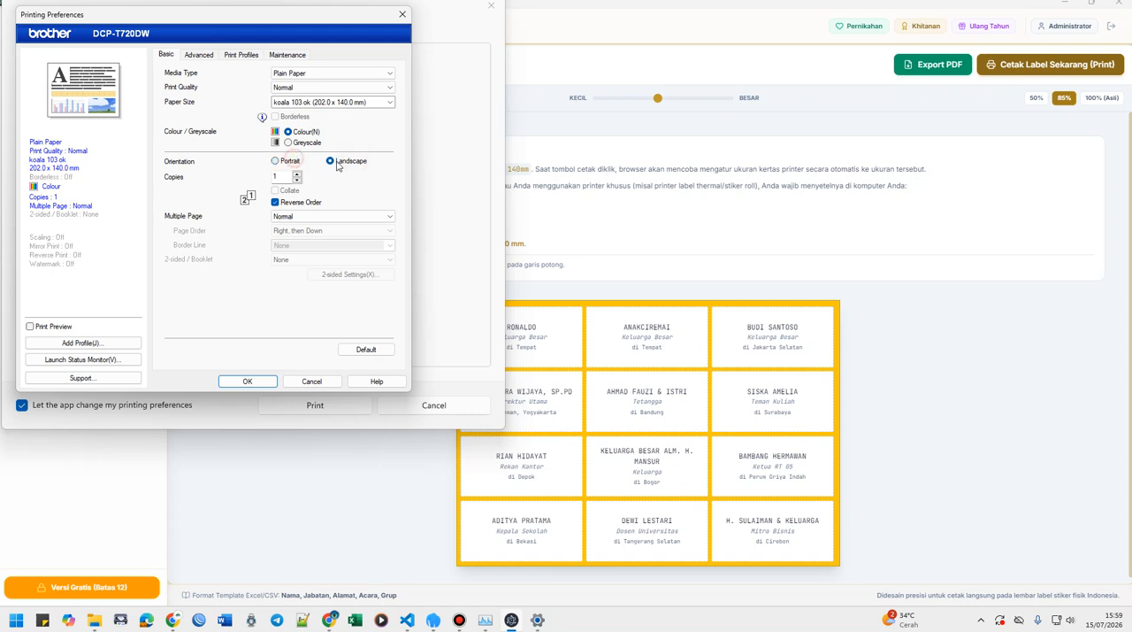
{"action": "left_click", "coordinate": [295, 163]}
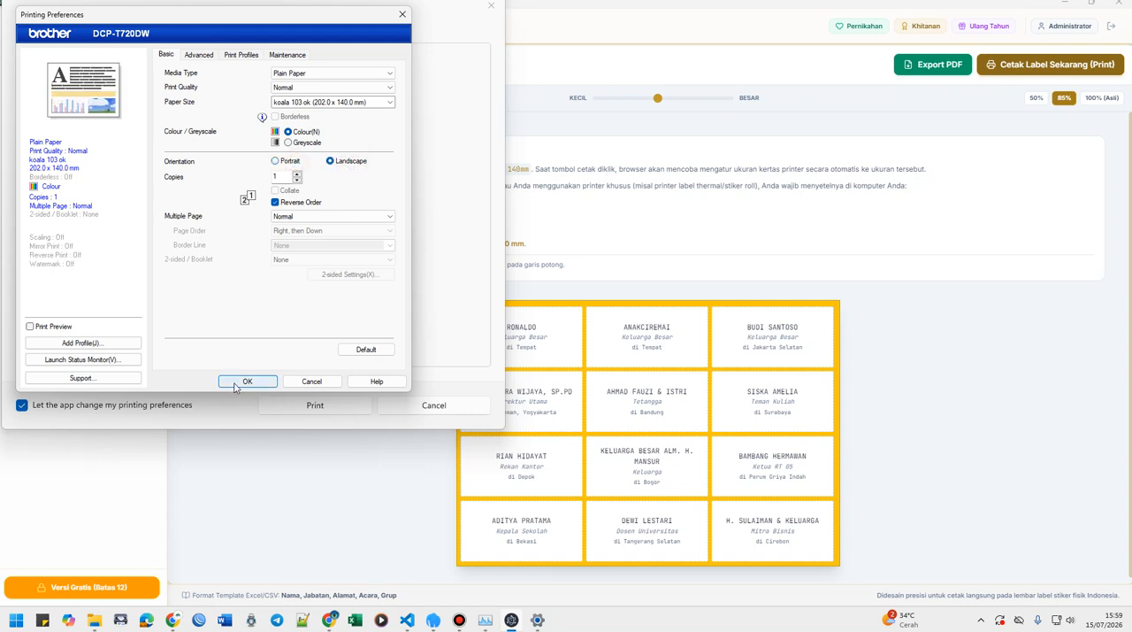
{"action": "left_click", "coordinate": [246, 382]}
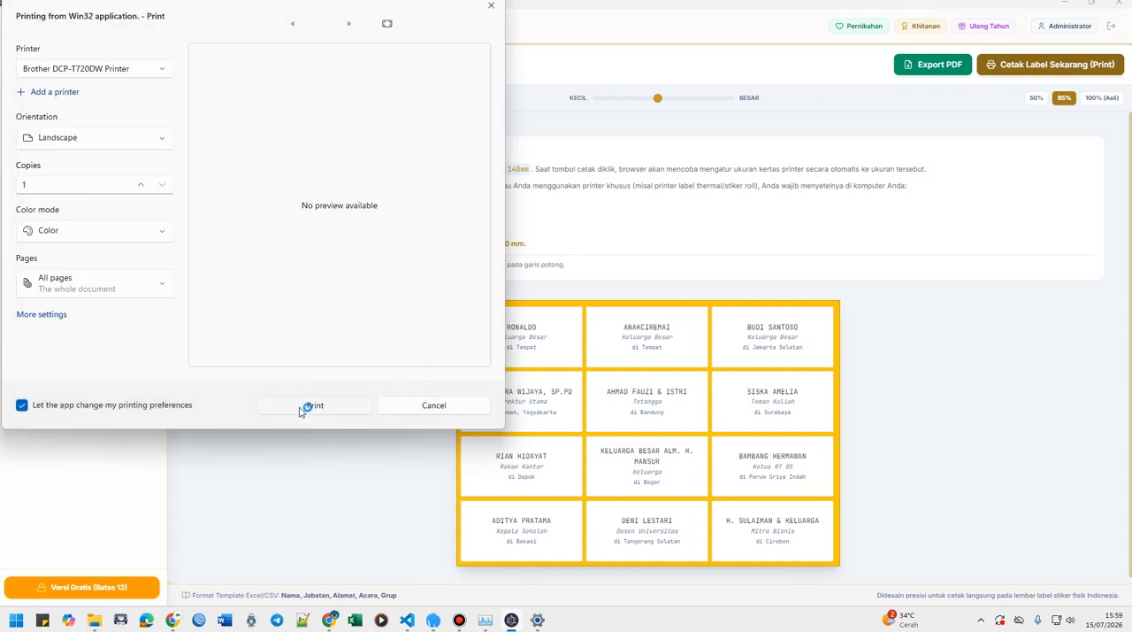
{"action": "left_click", "coordinate": [305, 406]}
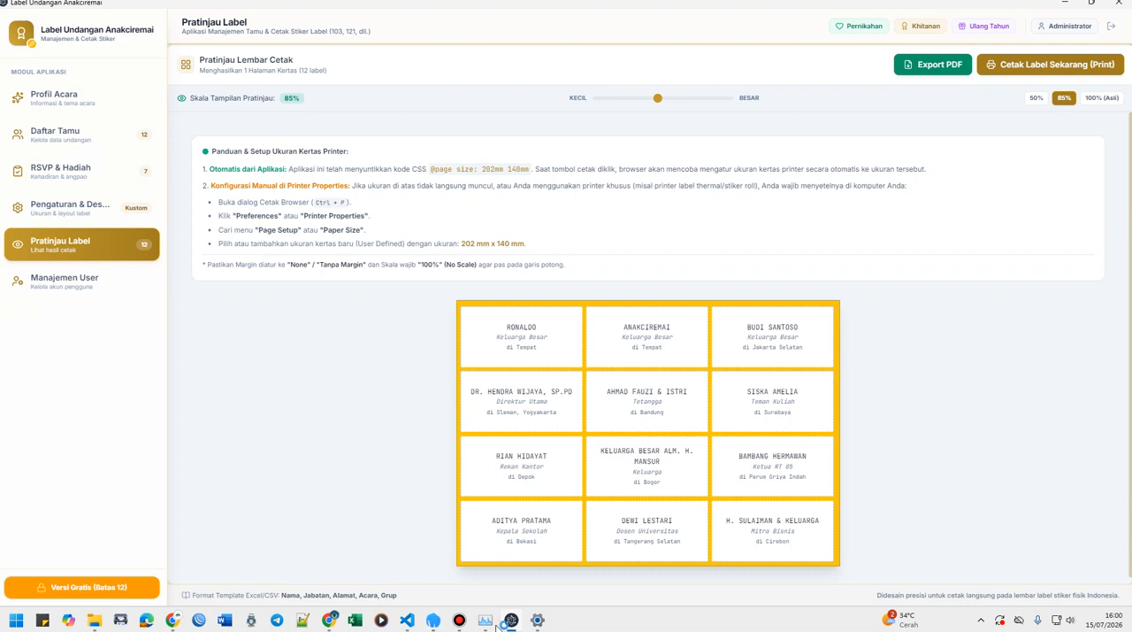
{"action": "left_click", "coordinate": [457, 622]}
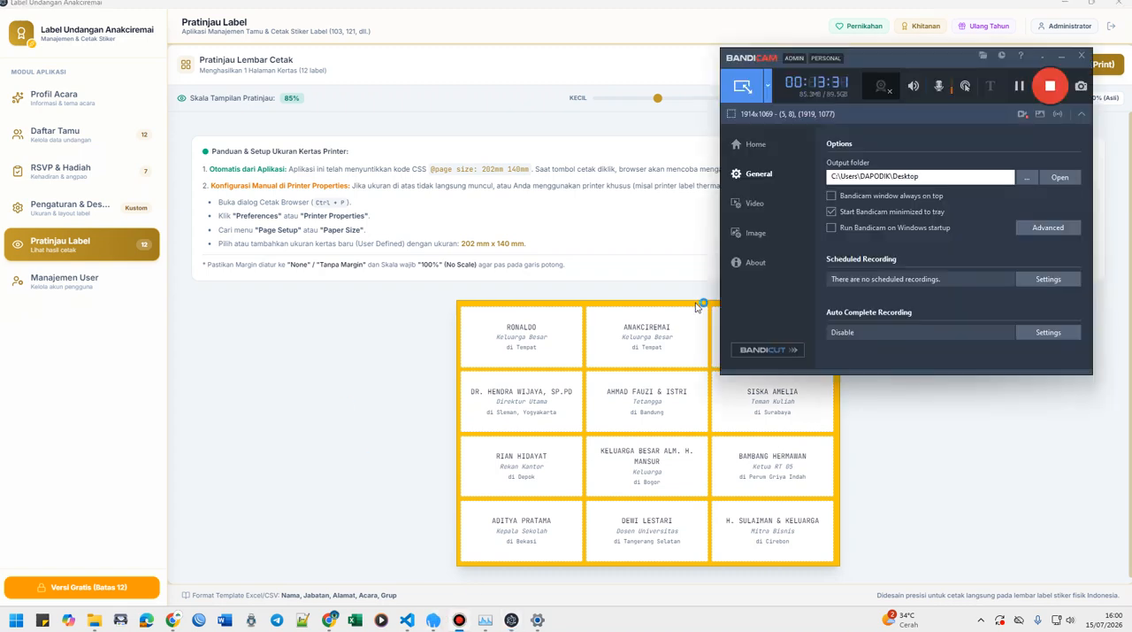
{"action": "left_click", "coordinate": [659, 248]}
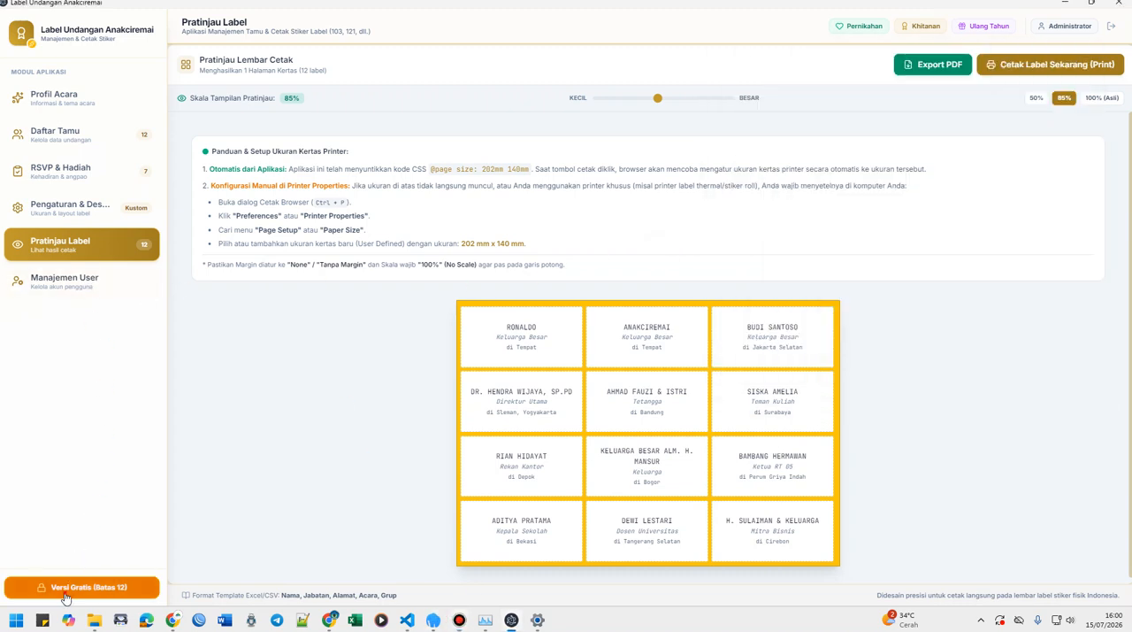
Review the activation packages, request code and payment instructions for the full version, and close the activation window.
{"action": "left_click", "coordinate": [113, 586]}
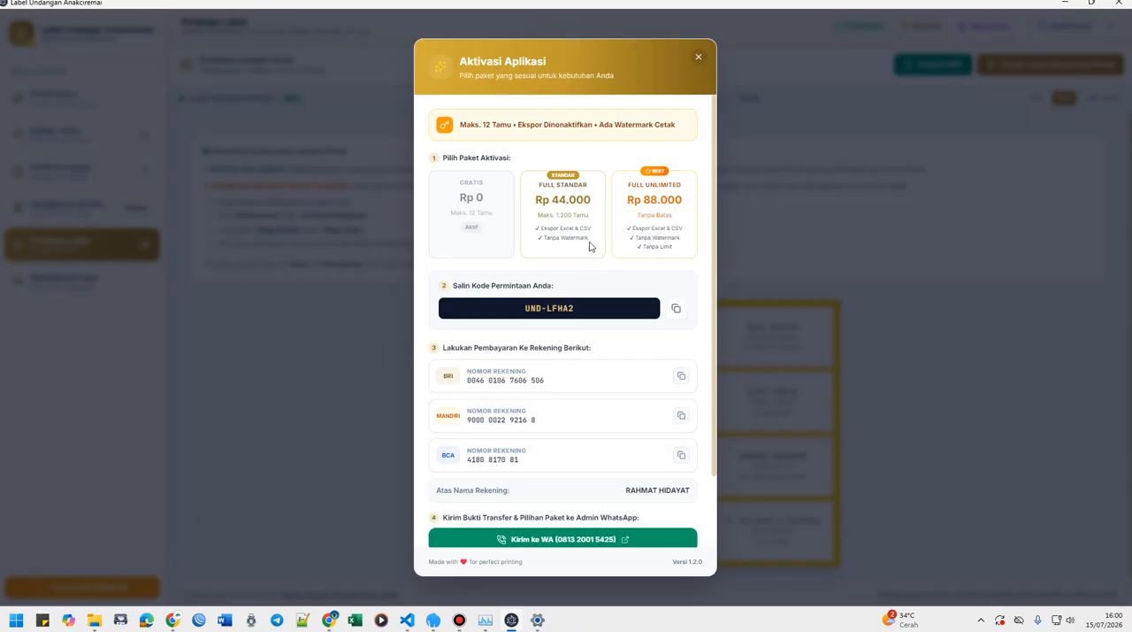
{"action": "scroll", "coordinate": [595, 248], "scroll_direction": "down", "scroll_amount": 1}
{"action": "scroll", "coordinate": [570, 265], "scroll_direction": "up", "scroll_amount": 1}
{"action": "left_click", "coordinate": [698, 57]}
Open the Daftar Tamu guest list, view the file selection for the Excel/CSV import, and dismiss it without importing.
{"action": "left_click", "coordinate": [76, 130]}
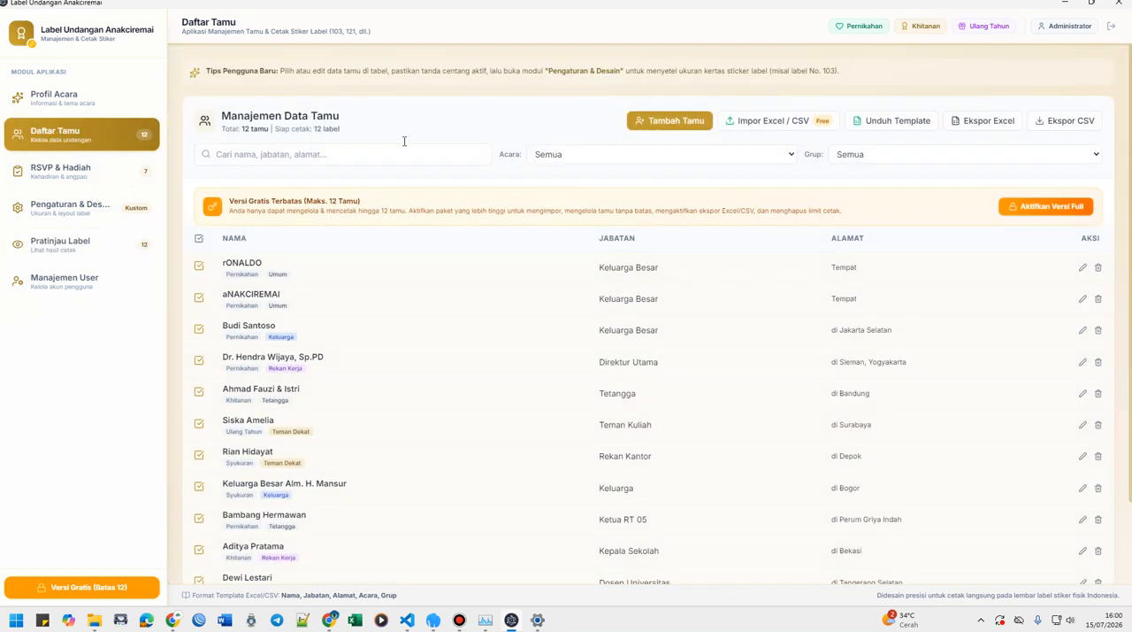
{"action": "left_click", "coordinate": [766, 121]}
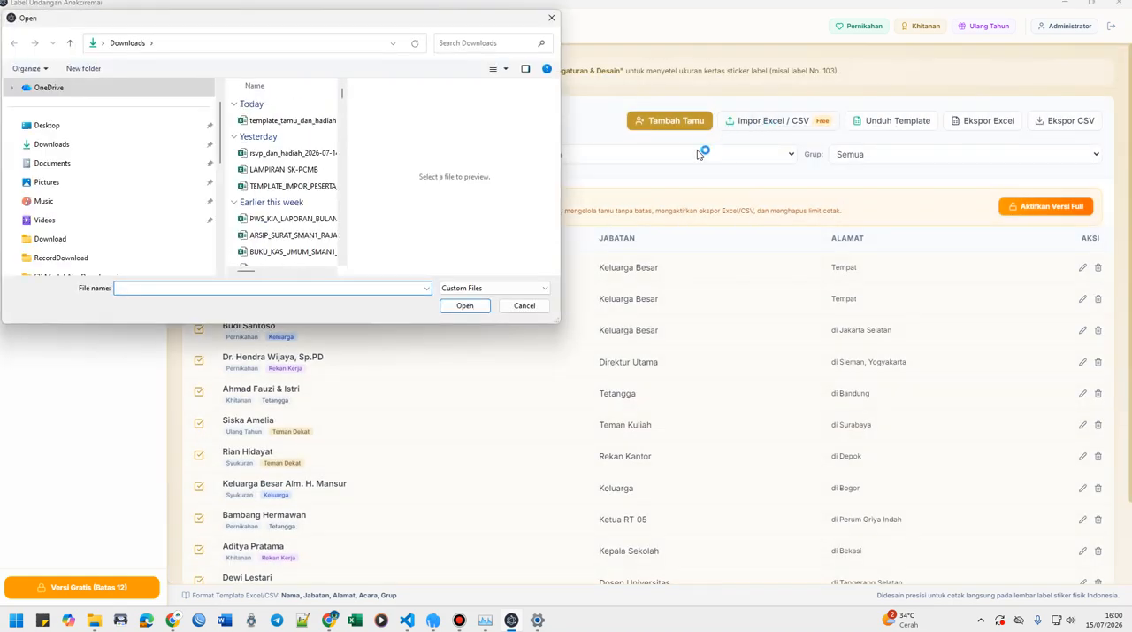
{"action": "left_click", "coordinate": [523, 308]}
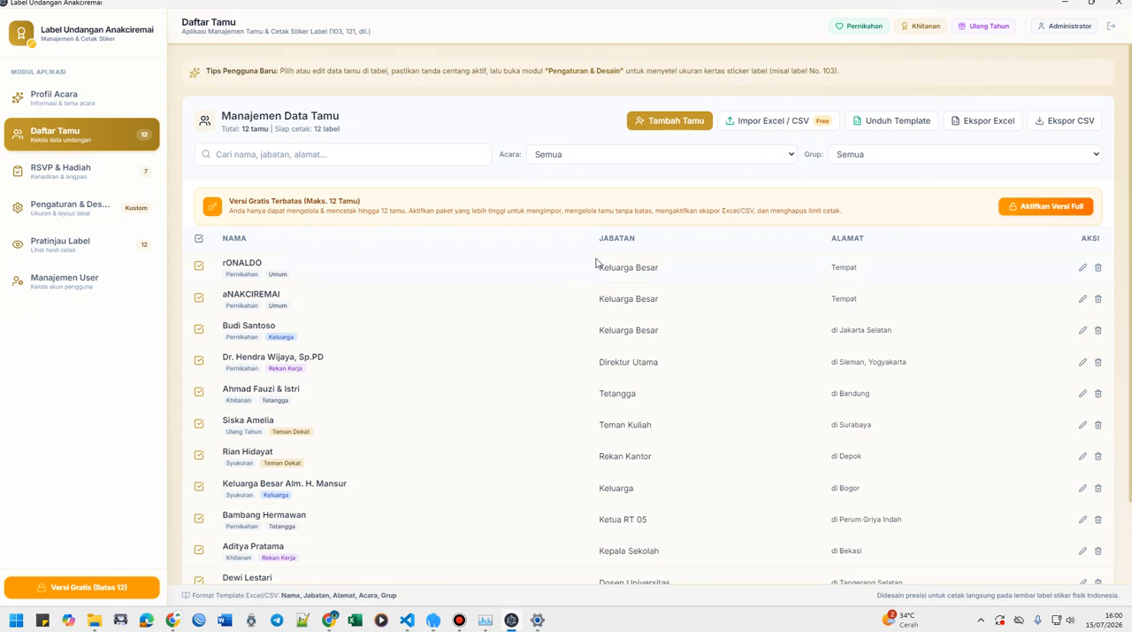
Examine the attendance, gift and return-invitation records of all guests in the RSVP & Hadiah module.
{"action": "left_click", "coordinate": [72, 180]}
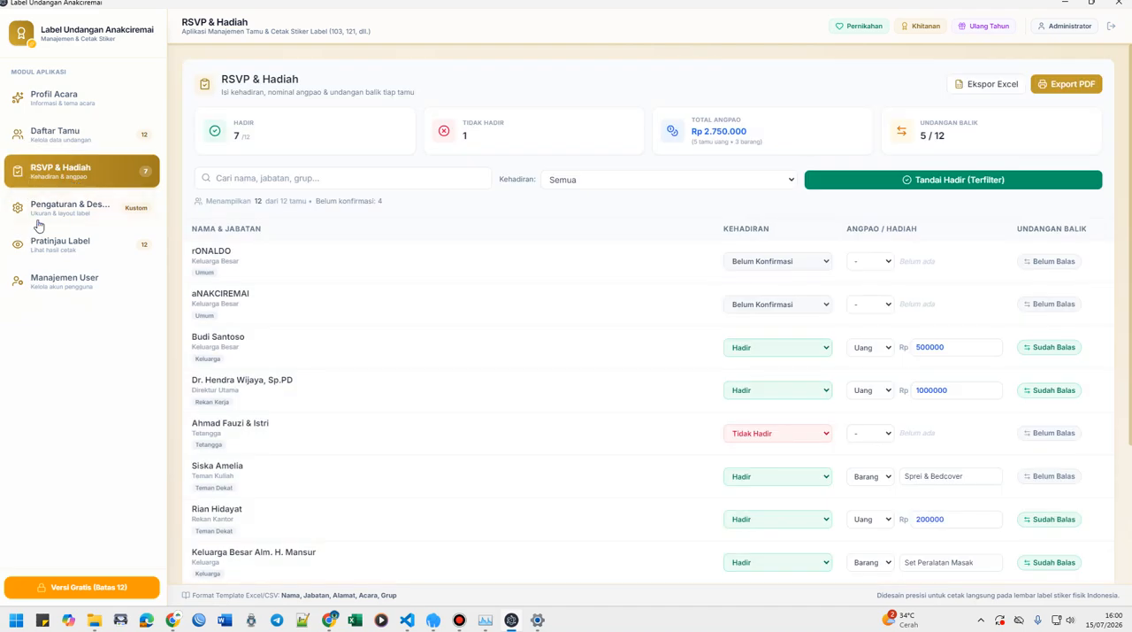
{"action": "left_click", "coordinate": [37, 211]}
{"action": "left_click", "coordinate": [66, 173]}
{"action": "scroll", "coordinate": [353, 389], "scroll_direction": "down", "scroll_amount": 2}
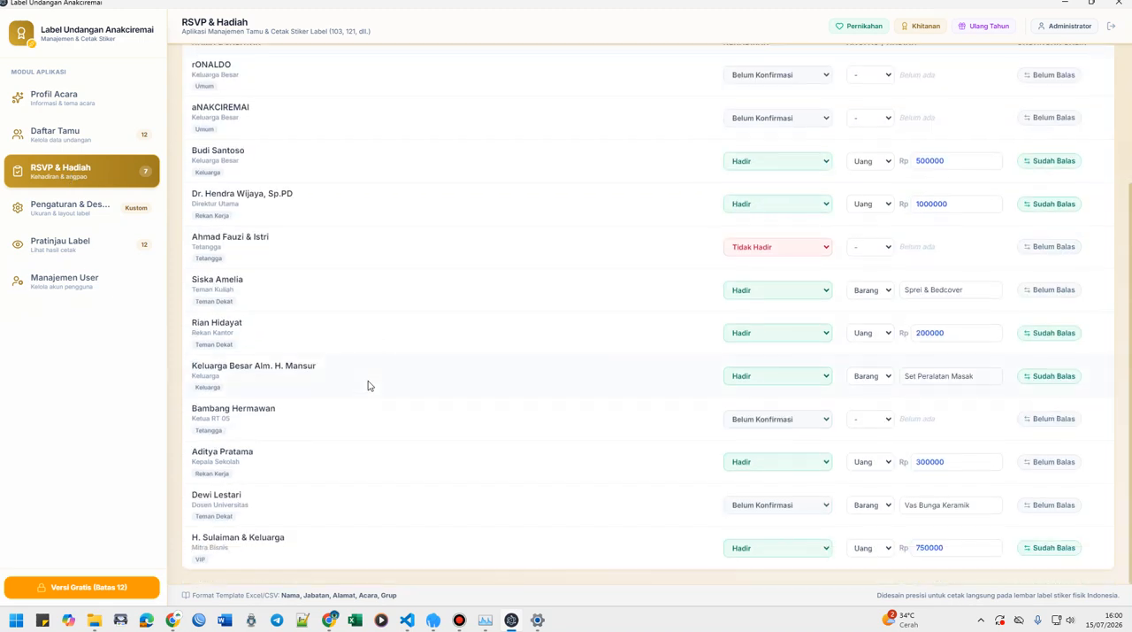
{"action": "scroll", "coordinate": [371, 383], "scroll_direction": "up", "scroll_amount": 2}
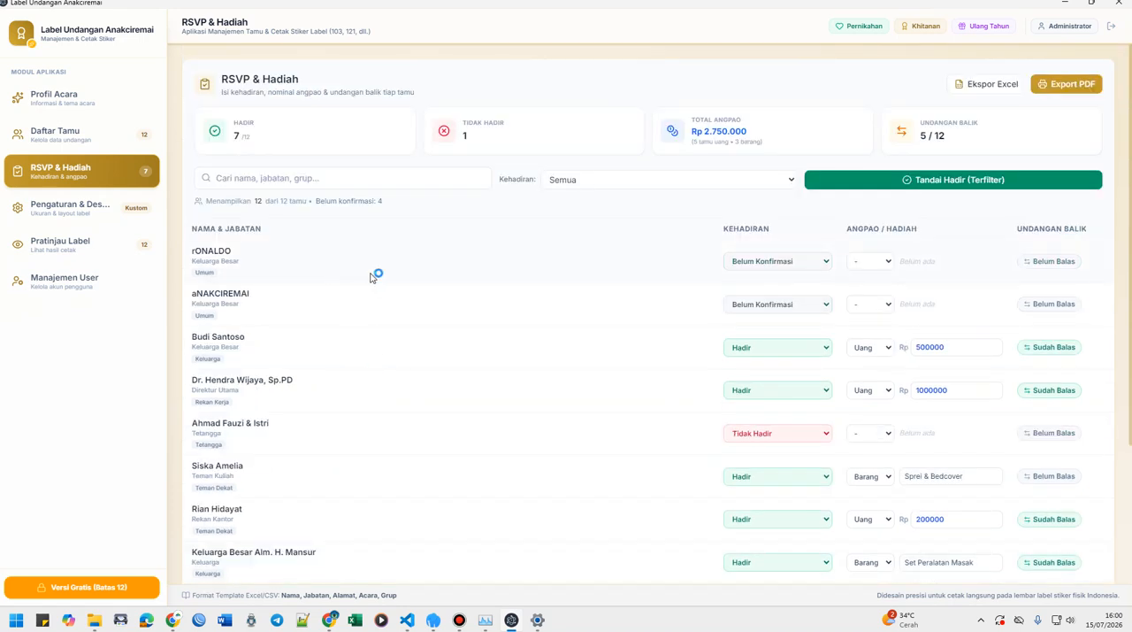
{"action": "scroll", "coordinate": [557, 296], "scroll_direction": "down", "scroll_amount": 2}
{"action": "scroll", "coordinate": [571, 315], "scroll_direction": "up", "scroll_amount": 2}
Compare the guests in Daftar Tamu with the entries in RSVP & Hadiah.
{"action": "left_click", "coordinate": [64, 137]}
{"action": "left_click", "coordinate": [57, 167]}
{"action": "left_click", "coordinate": [57, 144]}
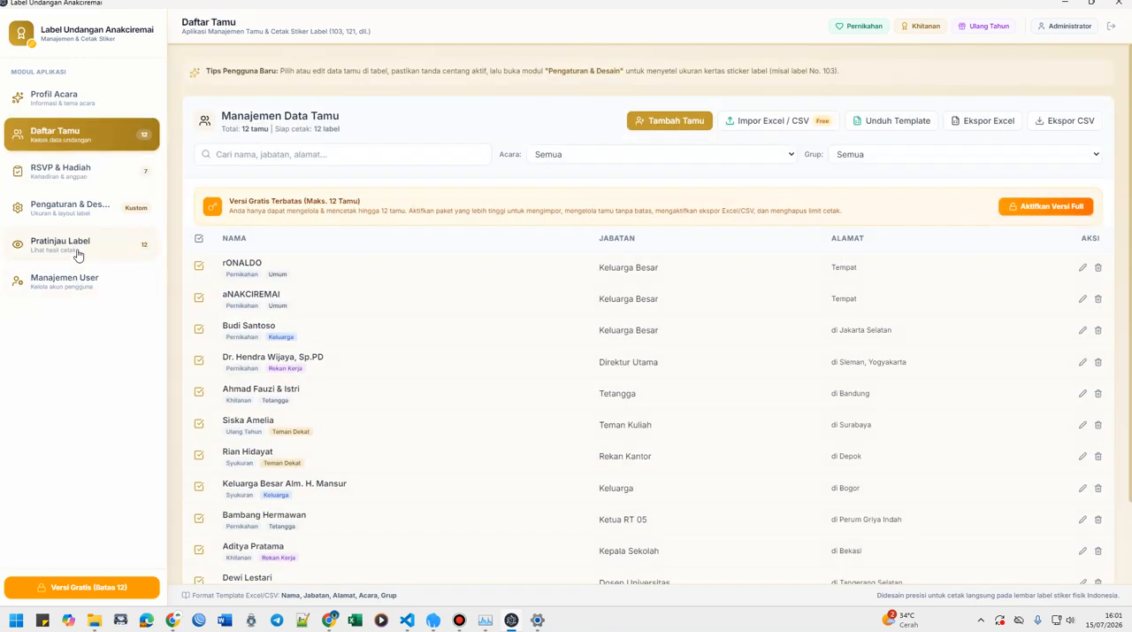
{"action": "left_click", "coordinate": [87, 177]}
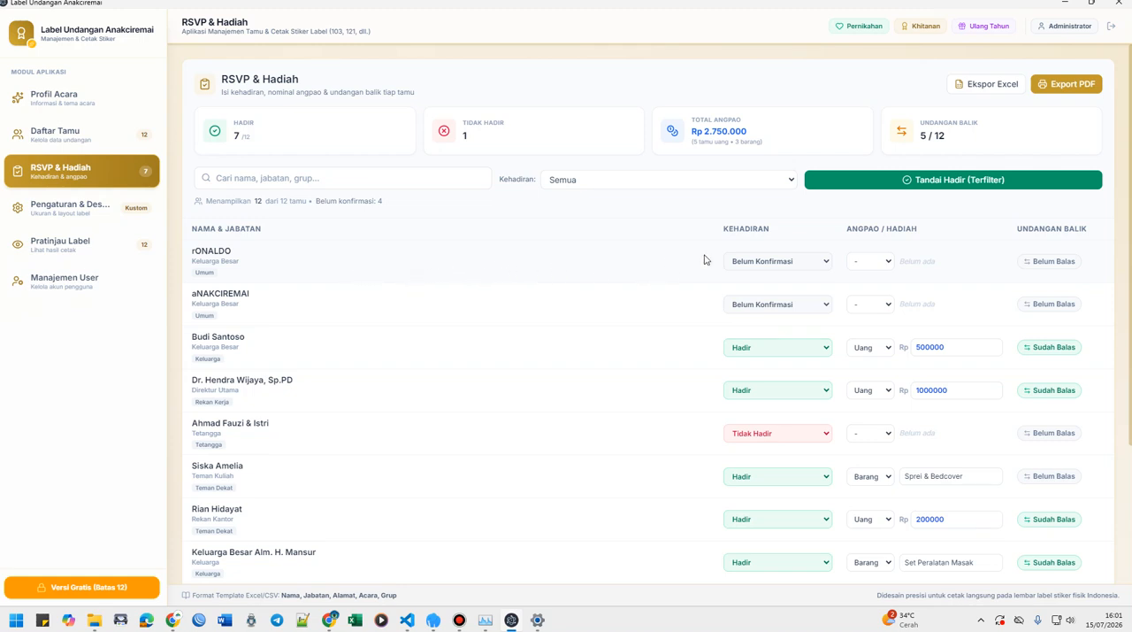
{"action": "left_click", "coordinate": [78, 144]}
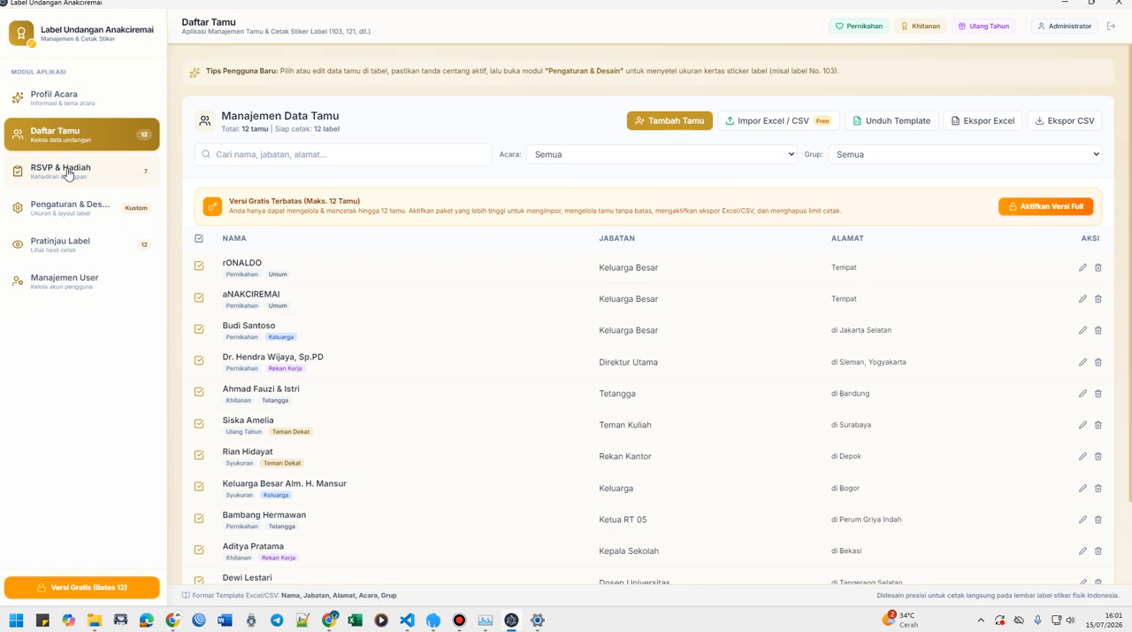
In RSVP & Hadiah, set the first guest's attendance to Hadir.
{"action": "left_click", "coordinate": [68, 172]}
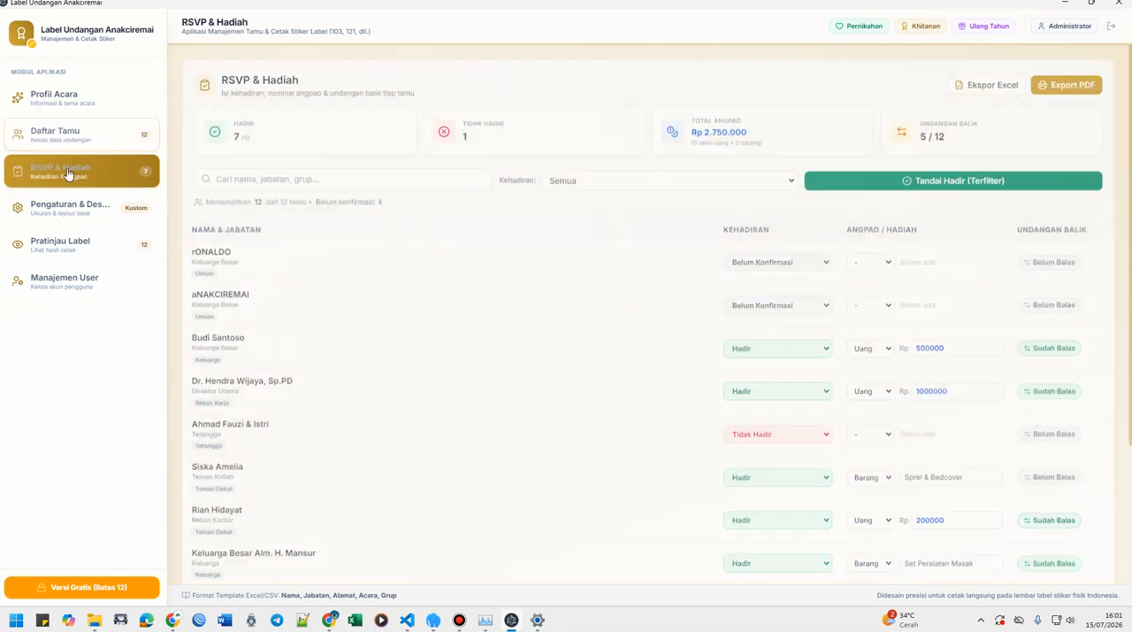
{"action": "left_click", "coordinate": [780, 261]}
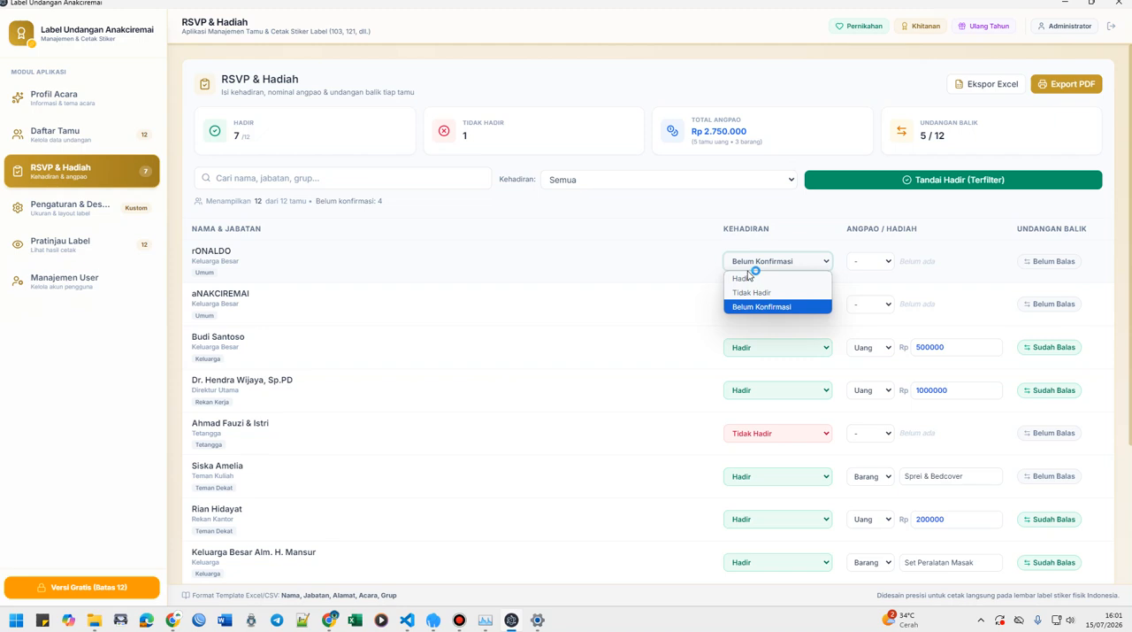
{"action": "left_click", "coordinate": [625, 260]}
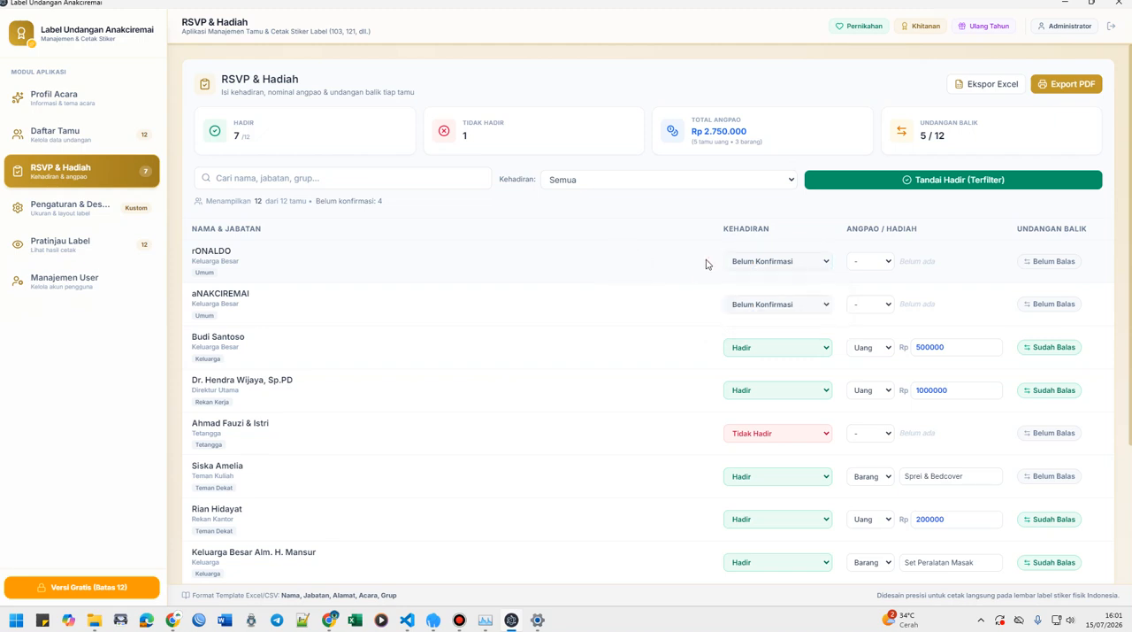
{"action": "left_click", "coordinate": [745, 261]}
{"action": "left_click", "coordinate": [744, 279]}
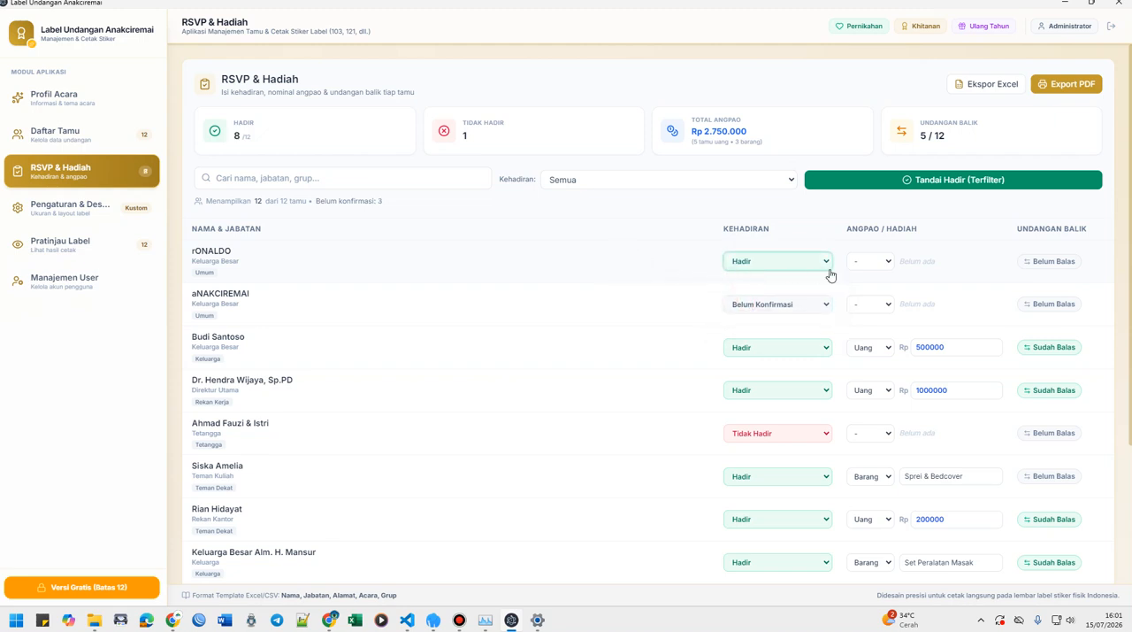
Record the first guest's gift as Uang with an amount of Rp 1000000.
{"action": "left_click", "coordinate": [872, 262]}
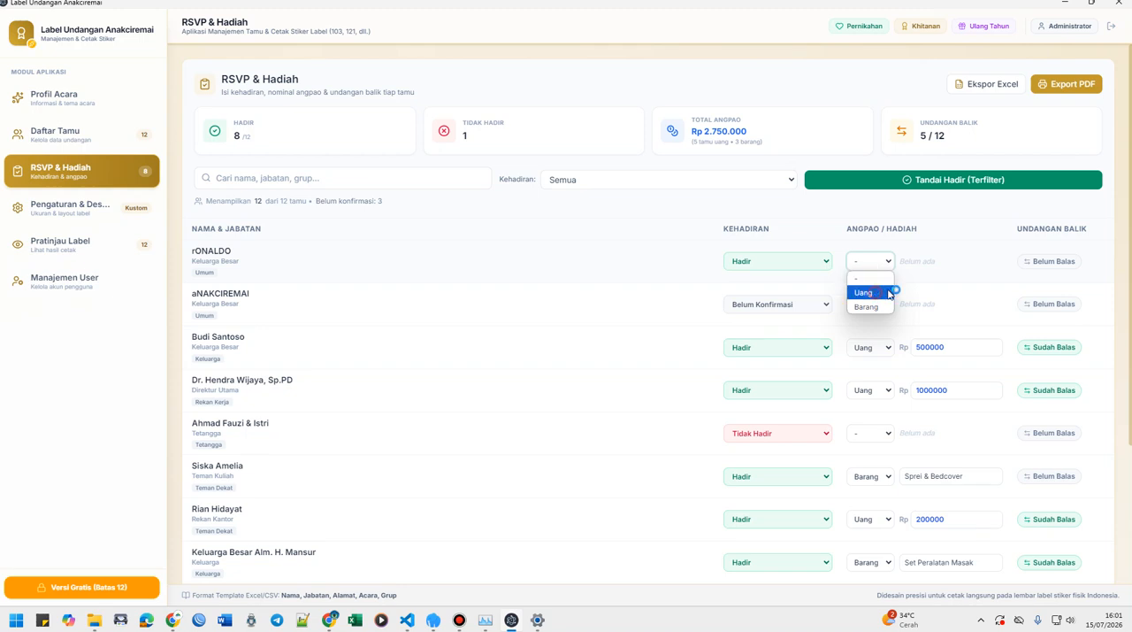
{"action": "left_click", "coordinate": [863, 292]}
{"action": "left_click", "coordinate": [931, 261]}
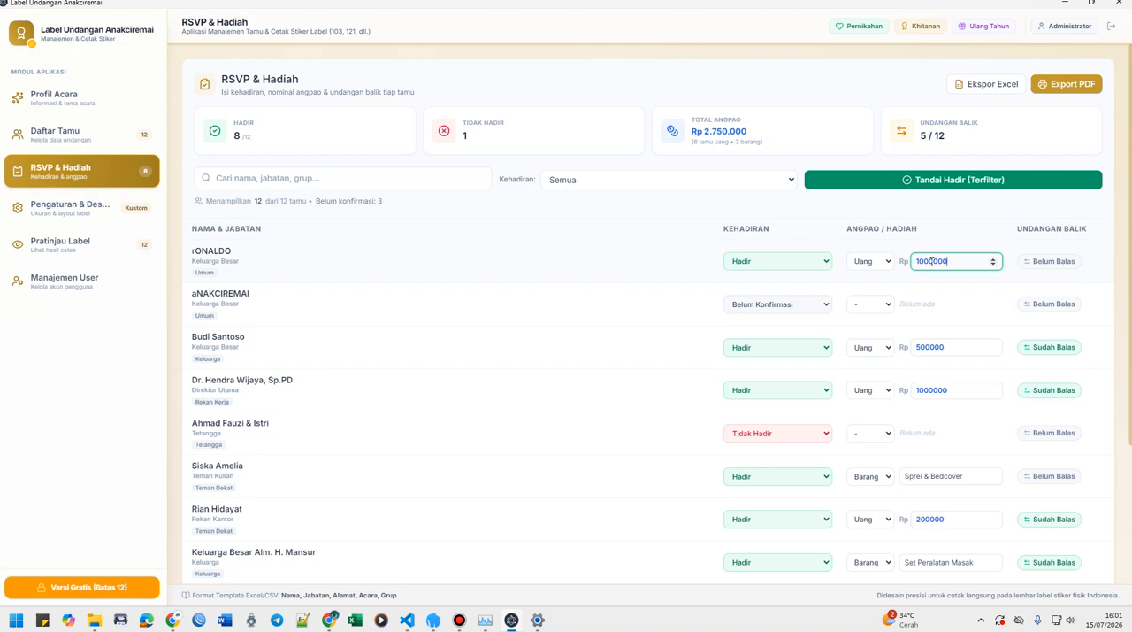
{"action": "left_click", "coordinate": [647, 300]}
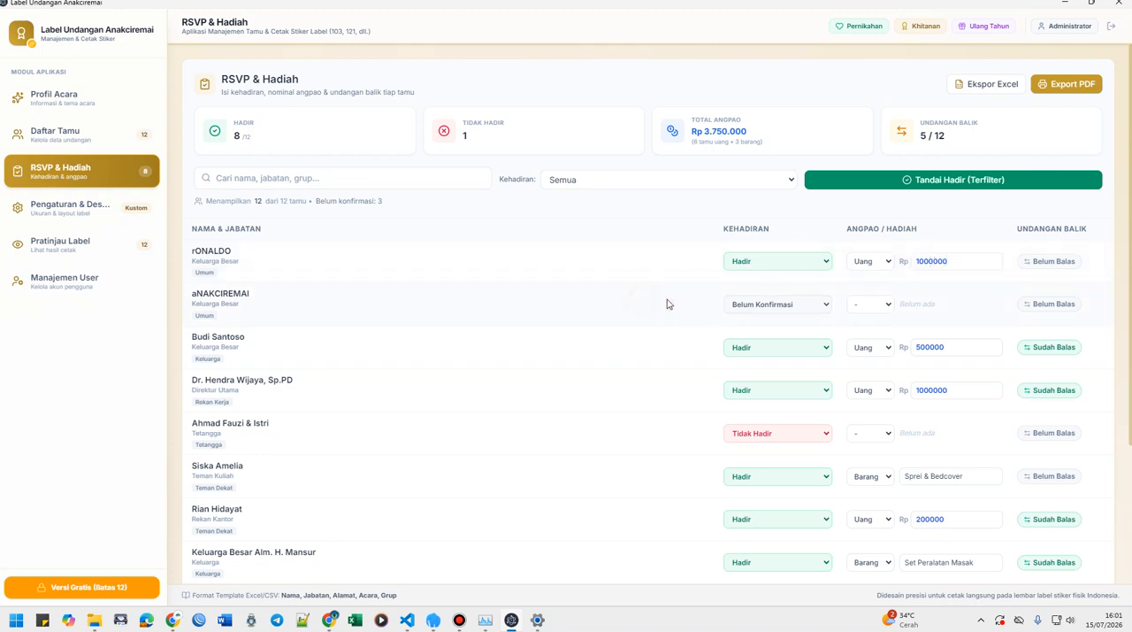
Mark the first guest's return invitation as Sudah Balas and look over the full RSVP list.
{"action": "left_click", "coordinate": [1042, 262]}
{"action": "left_click", "coordinate": [1033, 269]}
{"action": "left_click", "coordinate": [1066, 269]}
{"action": "scroll", "coordinate": [656, 283], "scroll_direction": "down", "scroll_amount": 2}
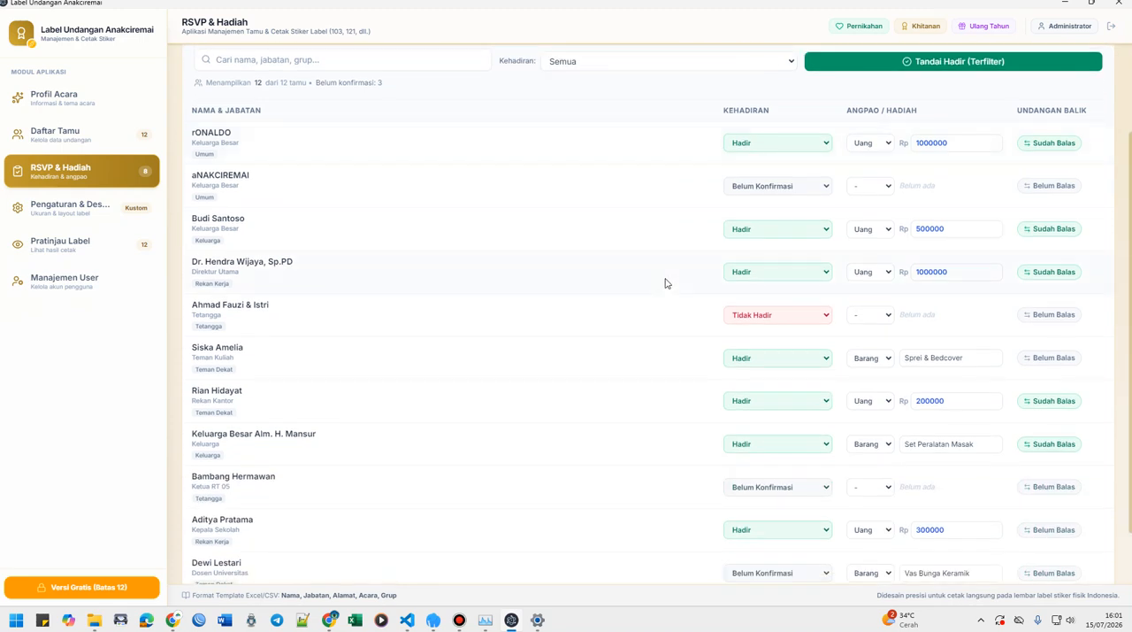
{"action": "scroll", "coordinate": [667, 283], "scroll_direction": "up", "scroll_amount": 2}
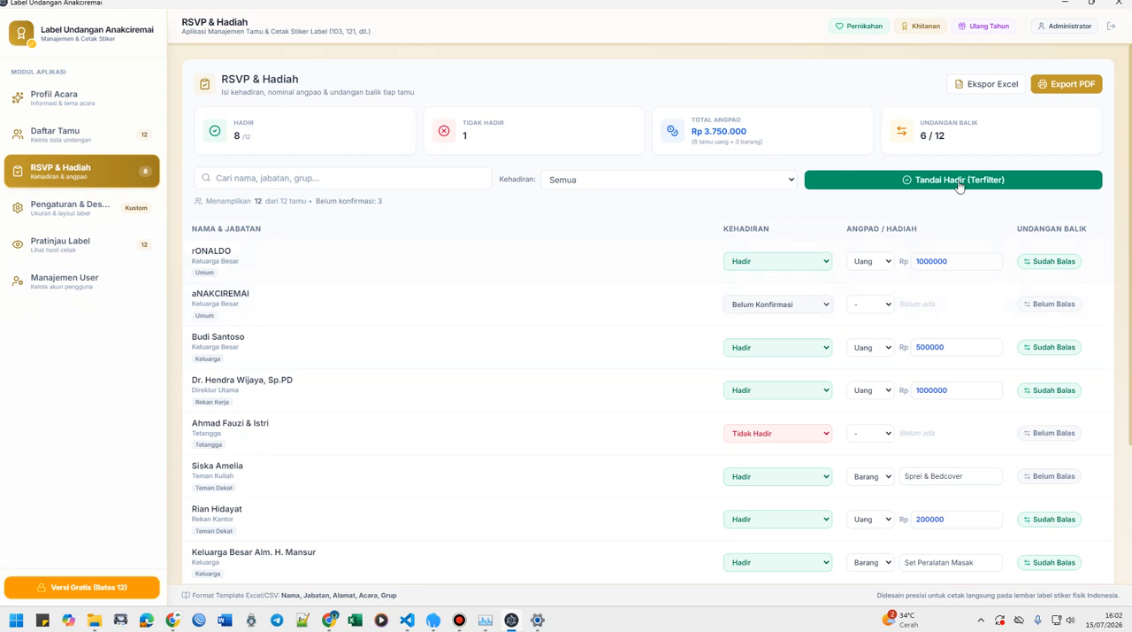
Export the RSVP and gift data as the Excel worksheet rsvp_dan_hadiah_2026-07-15, and revisit the guest list and RSVP records.
{"action": "left_click", "coordinate": [992, 84]}
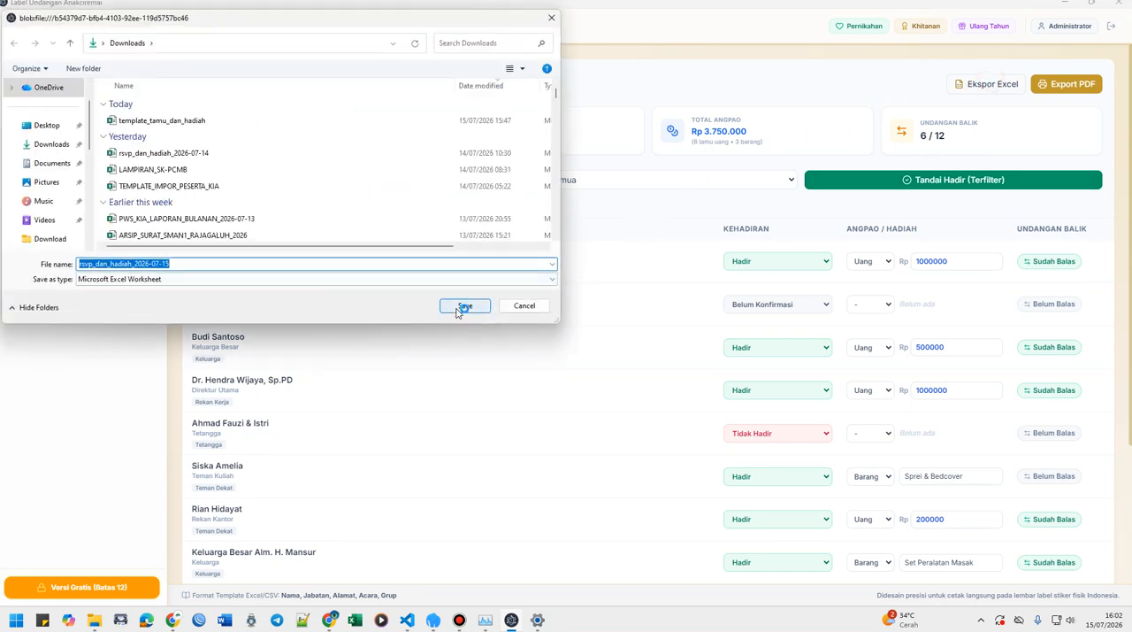
{"action": "left_click", "coordinate": [463, 306]}
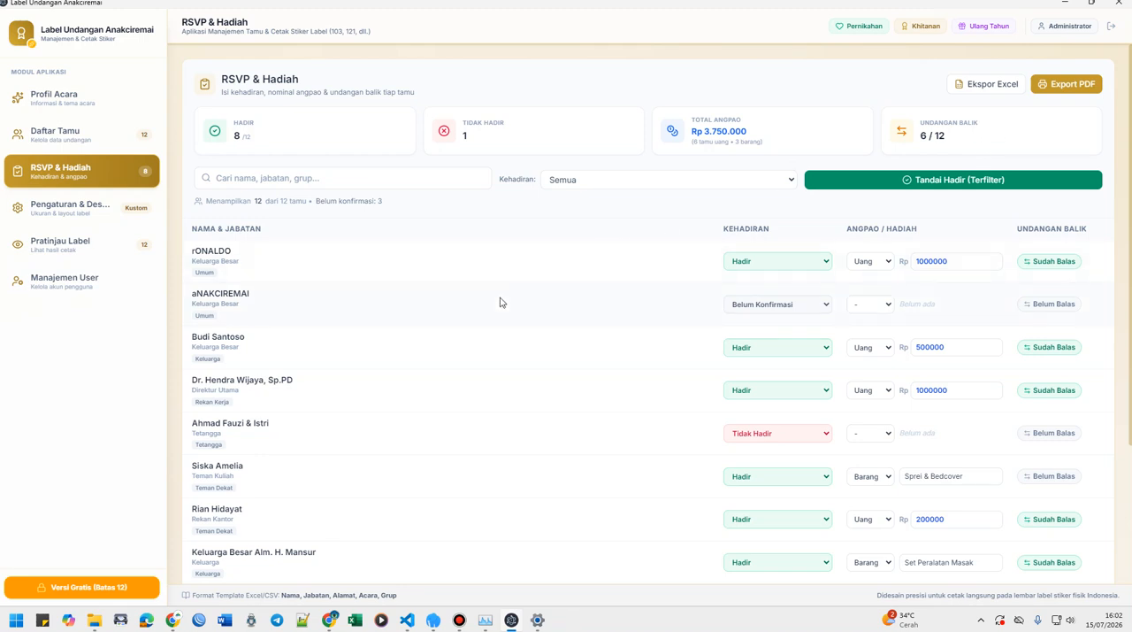
{"action": "left_click", "coordinate": [38, 137]}
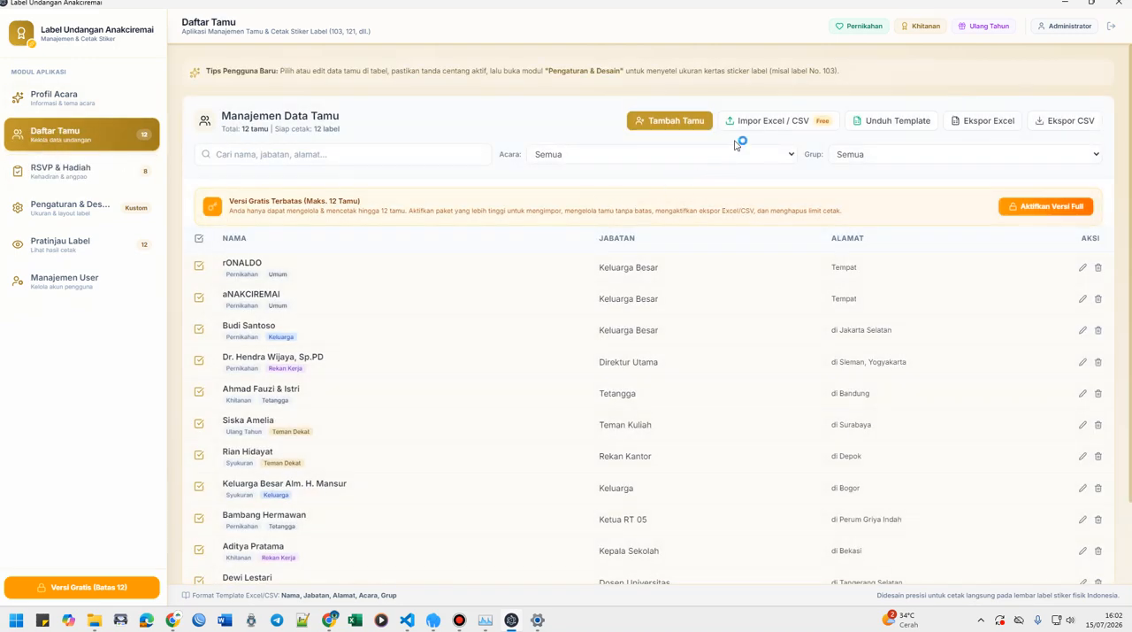
{"action": "left_click", "coordinate": [61, 173]}
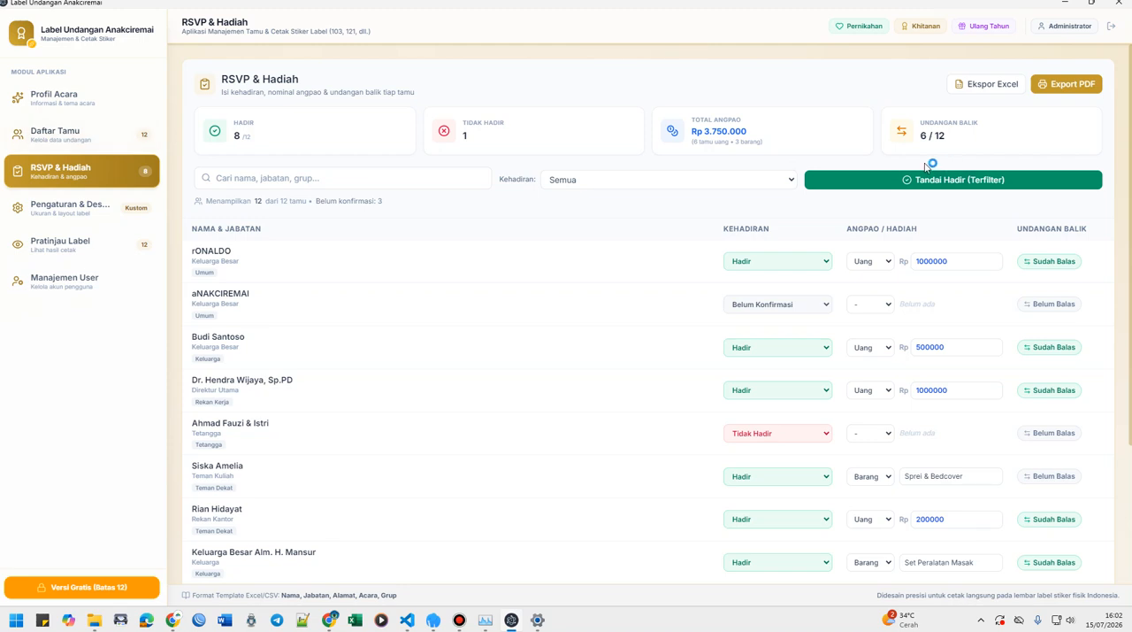